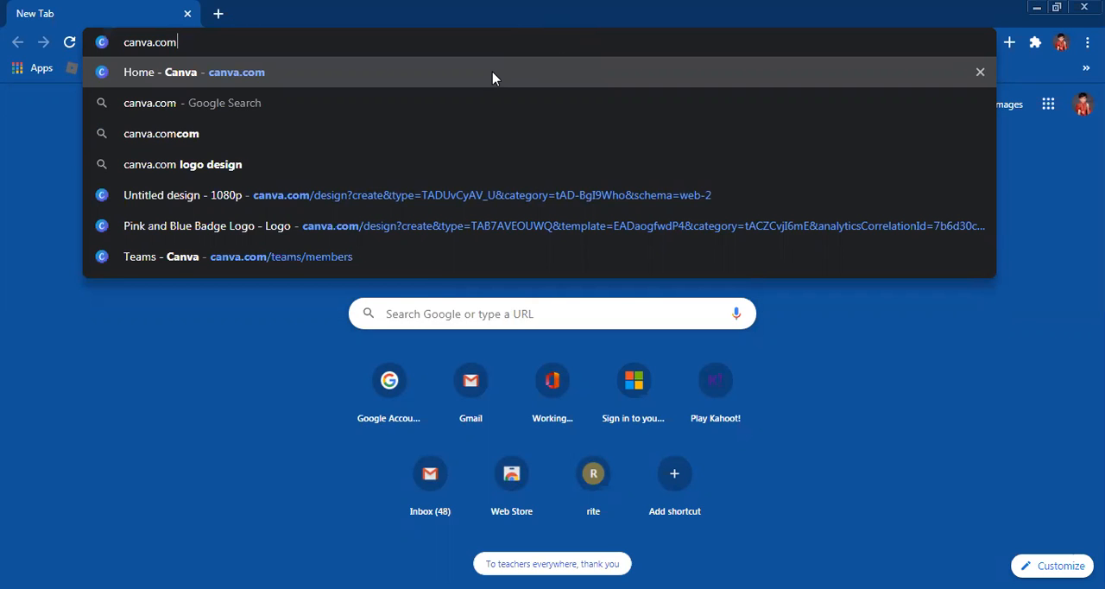
# Step: Open the Canva home page and move the recent Galexy Gaming logo design to the trash
pyautogui.click(493, 77)
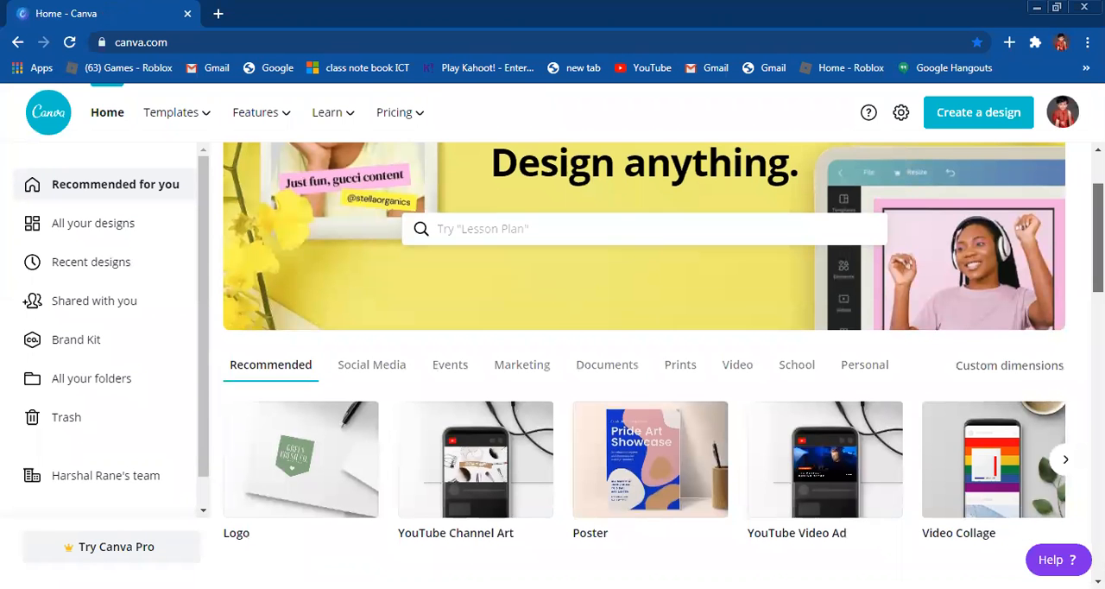
pyautogui.scroll(-1, 644, 363)
pyautogui.scroll(-4, 644, 363)
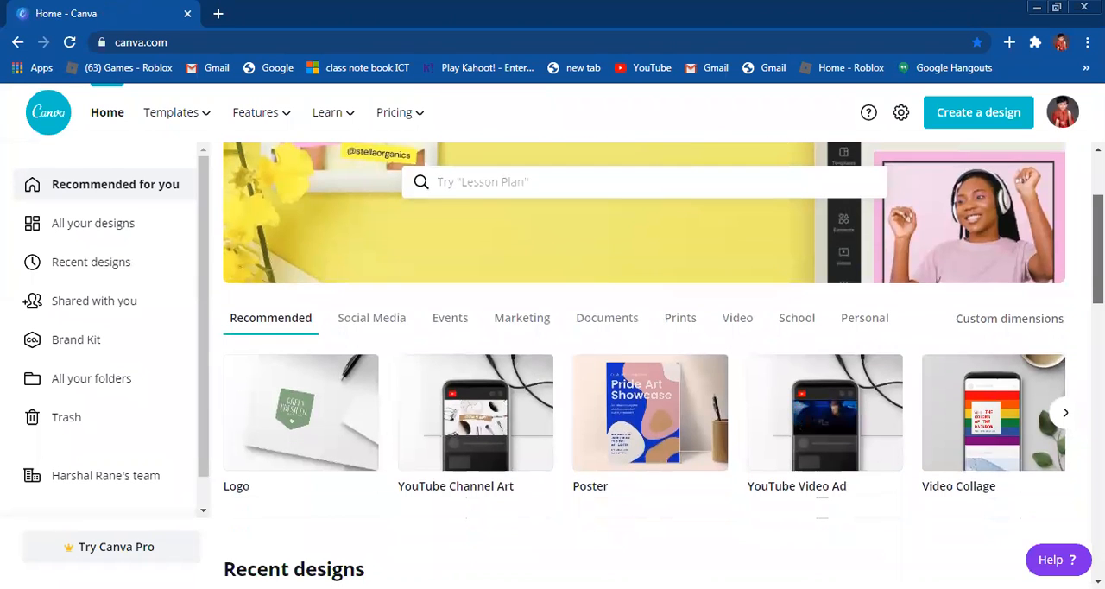
pyautogui.scroll(-1, 1055, 327)
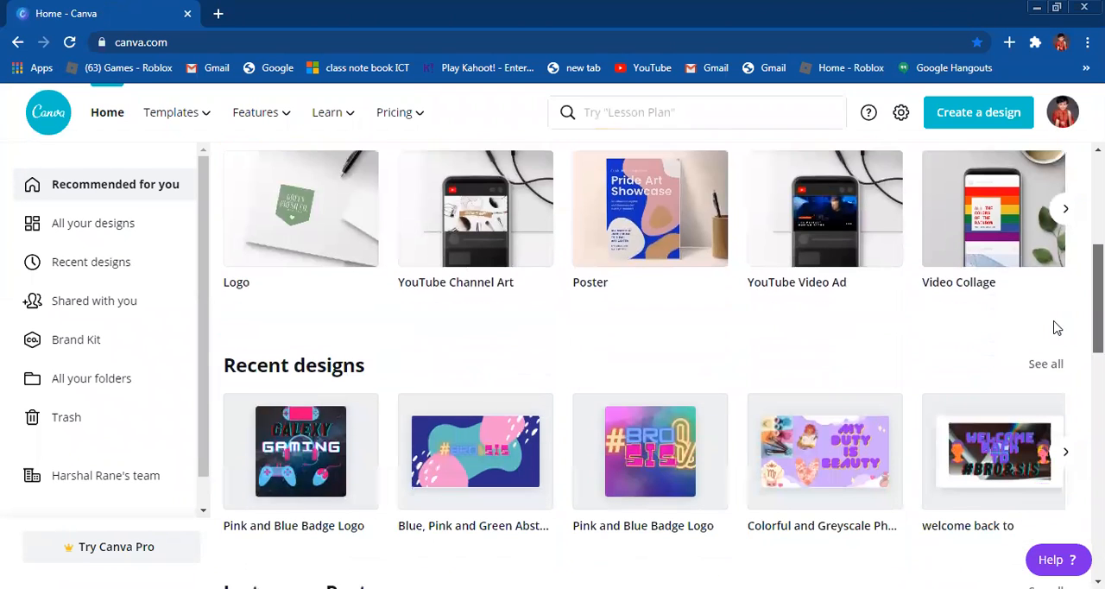
pyautogui.click(358, 406)
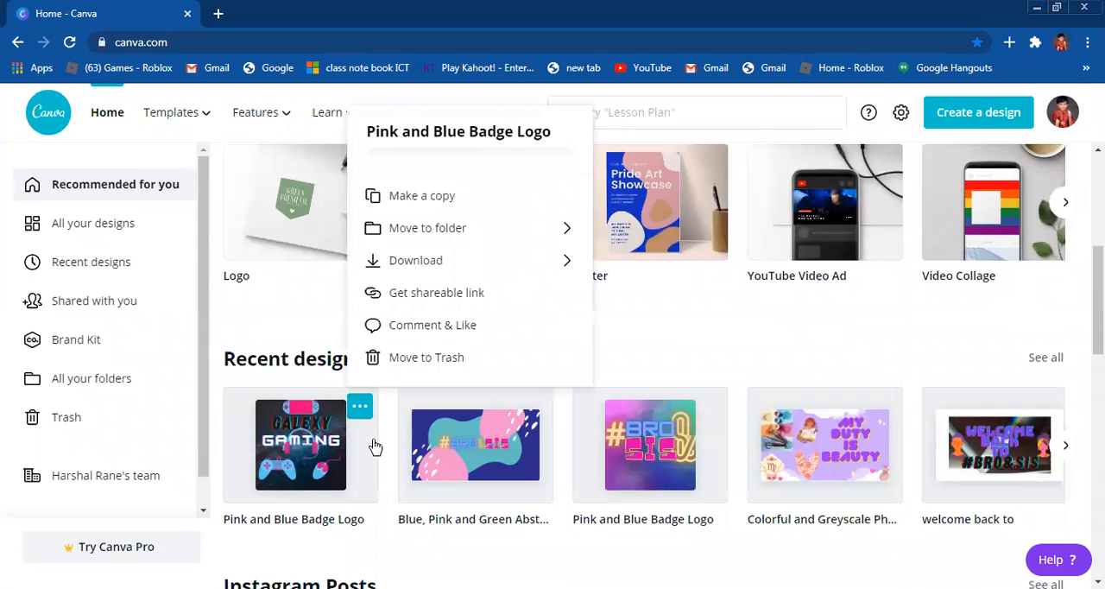
pyautogui.click(443, 357)
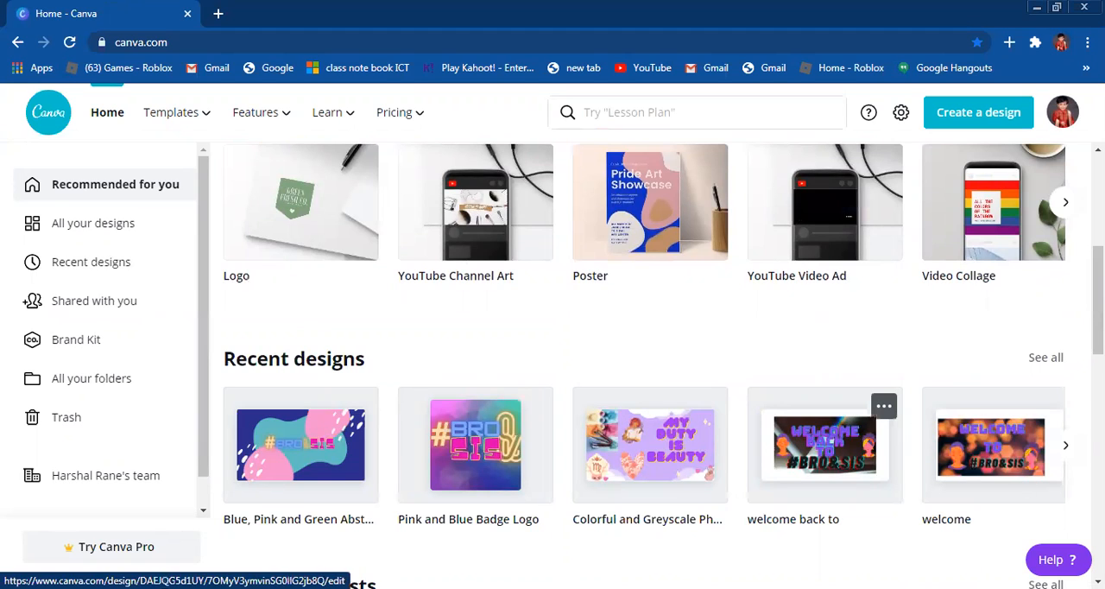
# Step: Open the blue-and-pink Beverly Sweets badge template from the Logos section for editing
pyautogui.scroll(-4, 824, 445)
pyautogui.scroll(-3, 643, 363)
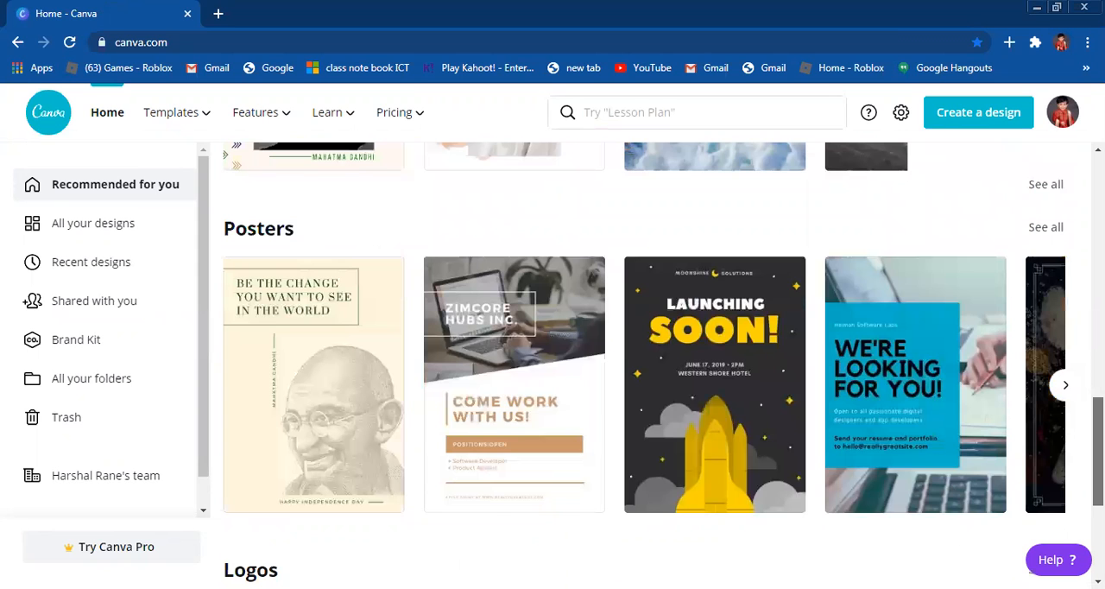
pyautogui.scroll(-4, 643, 363)
pyautogui.scroll(-1, 643, 363)
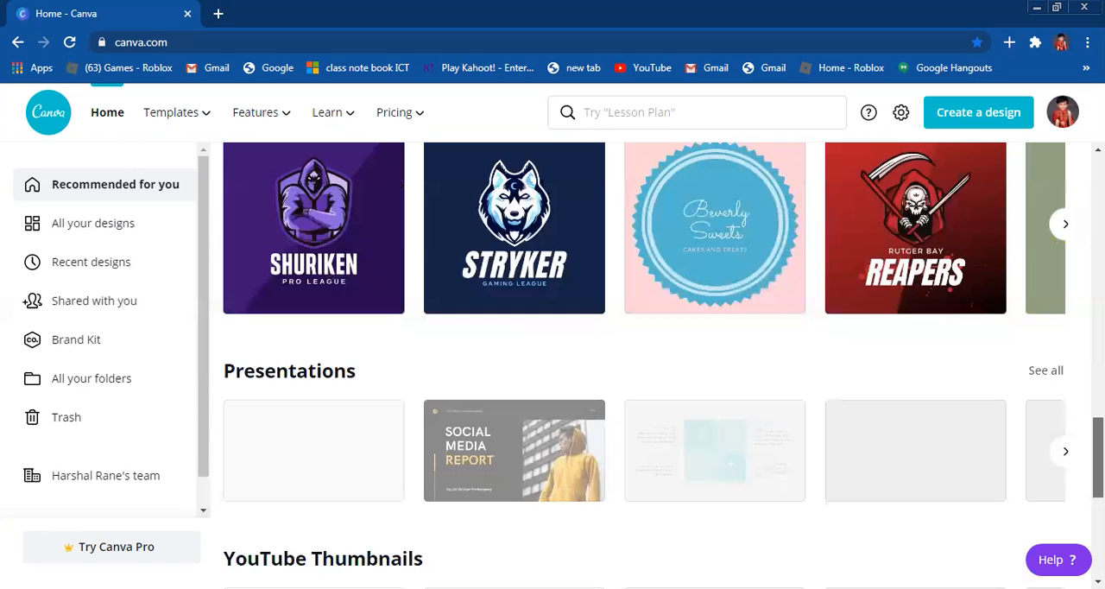
pyautogui.scroll(2, 1058, 408)
pyautogui.click(1058, 407)
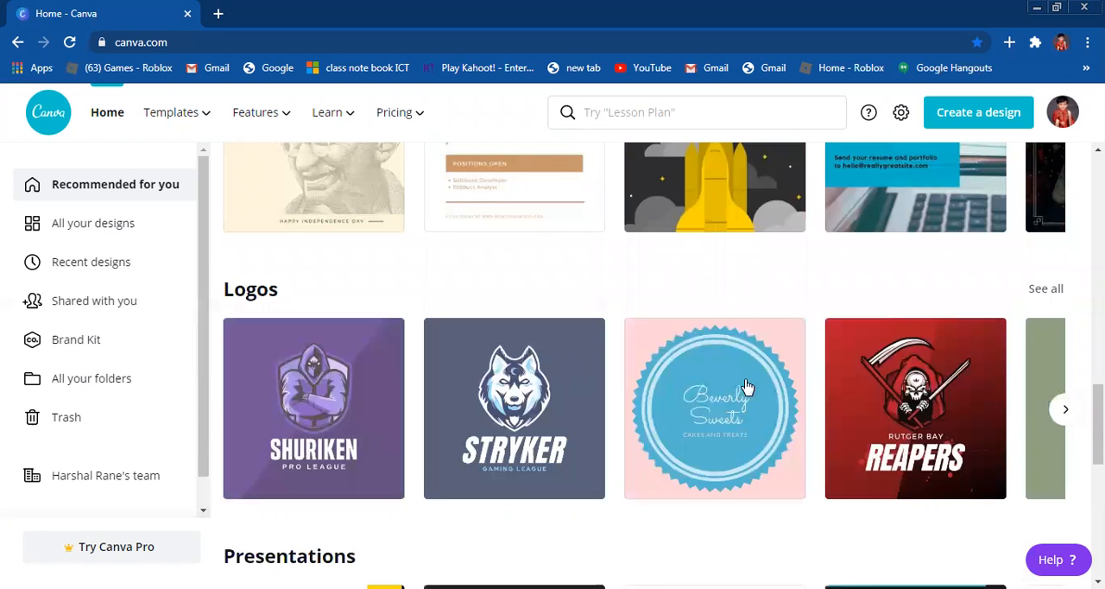
pyautogui.click(747, 386)
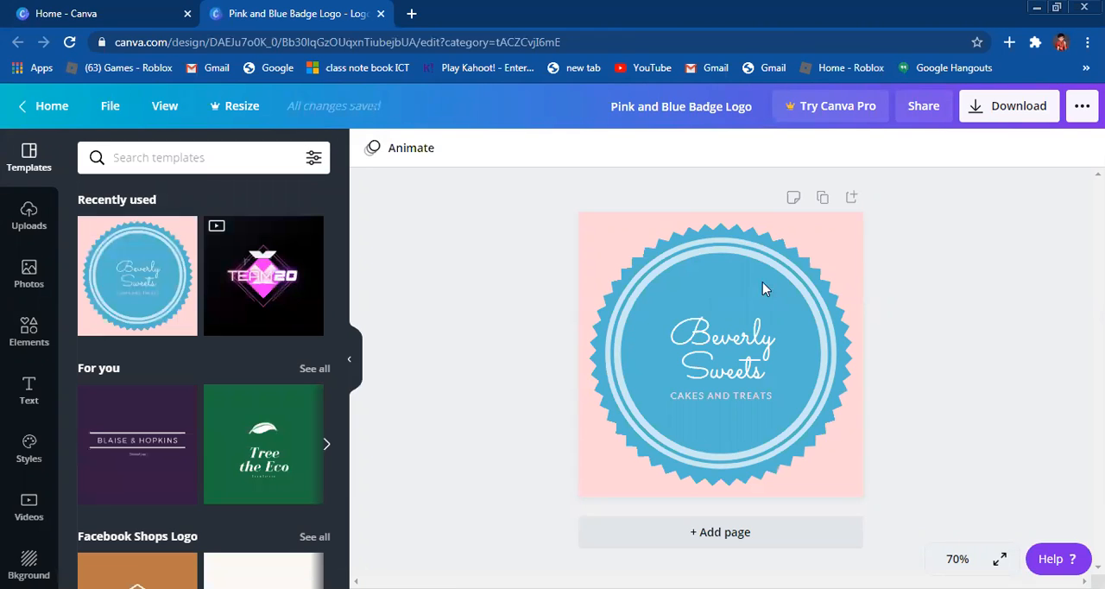
# Step: Delete the blue badge and the Beverly Sweets lettering from the logo page
pyautogui.click(740, 312)
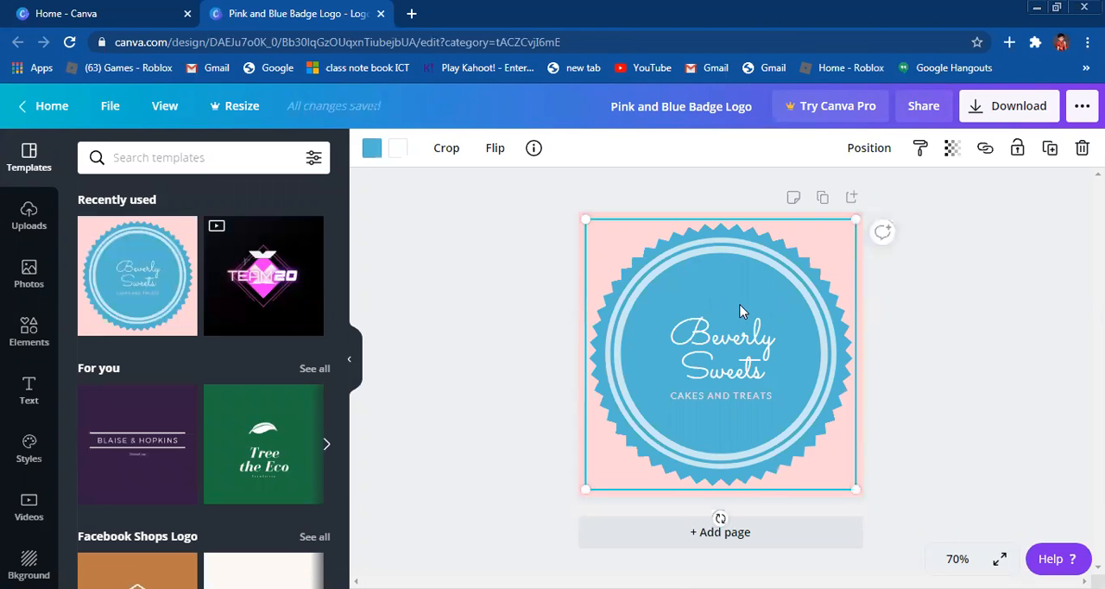
pyautogui.press('Delete')
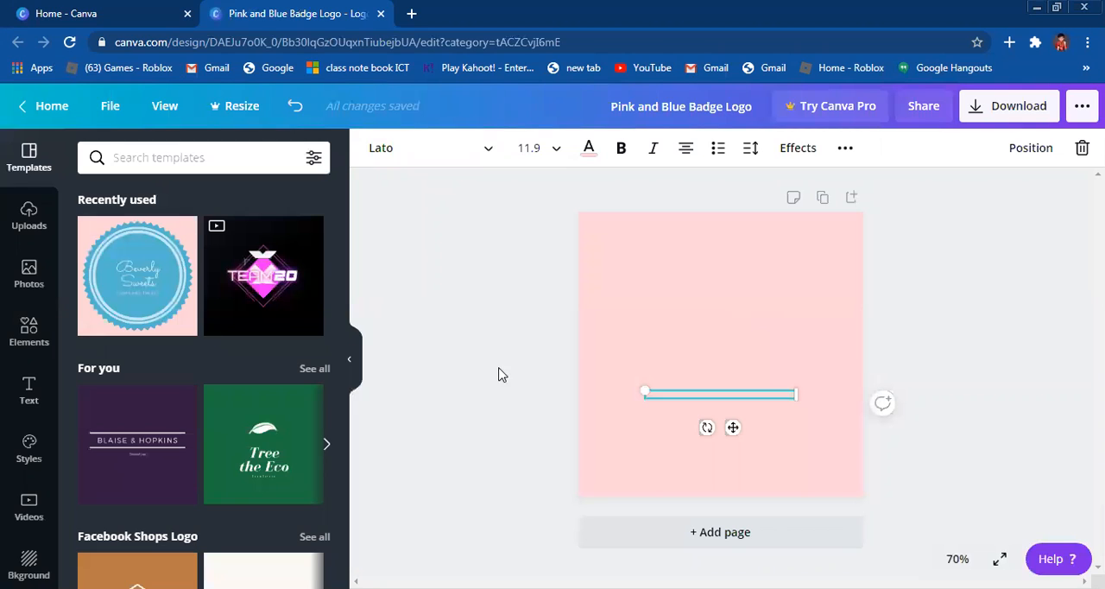
pyautogui.click(483, 347)
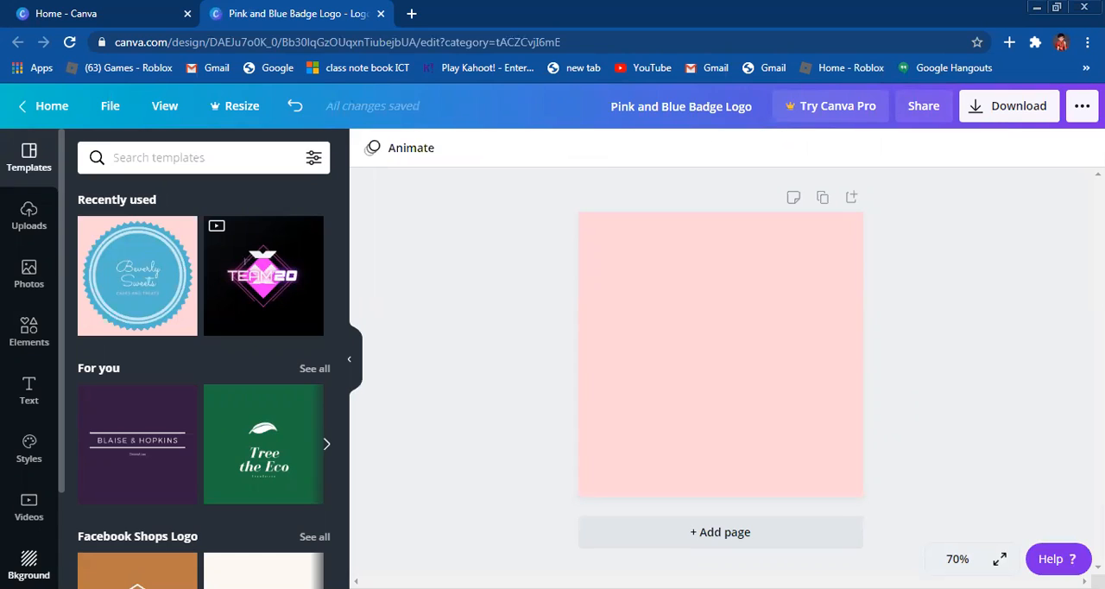
# Step: Apply the dark grey-to-black gradient background and delete the remaining CAKES AND TREATS text
pyautogui.click(29, 565)
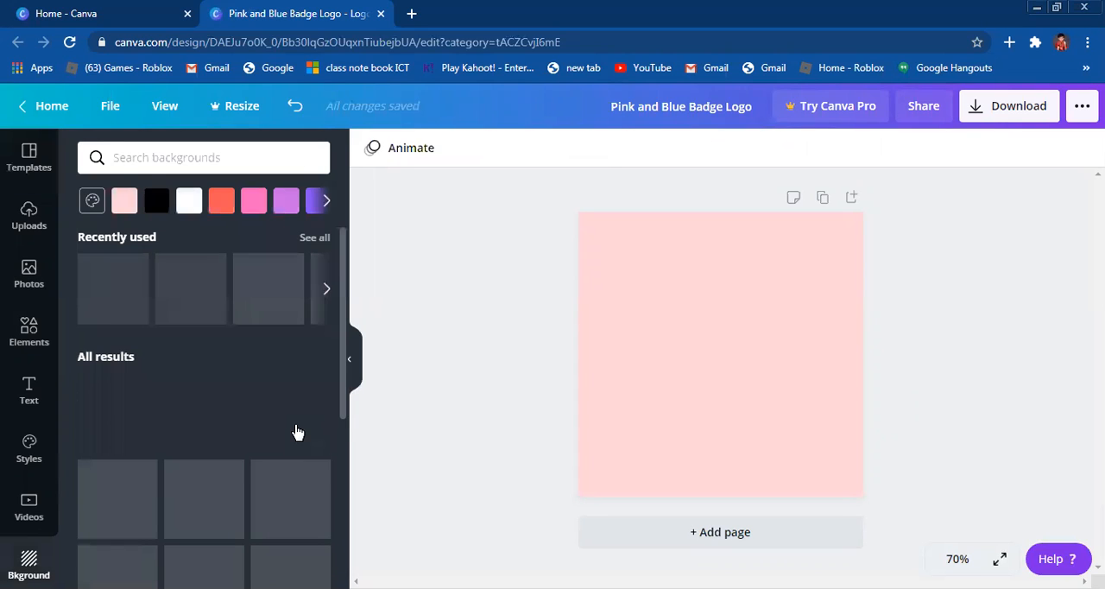
pyautogui.scroll(-5, 337, 418)
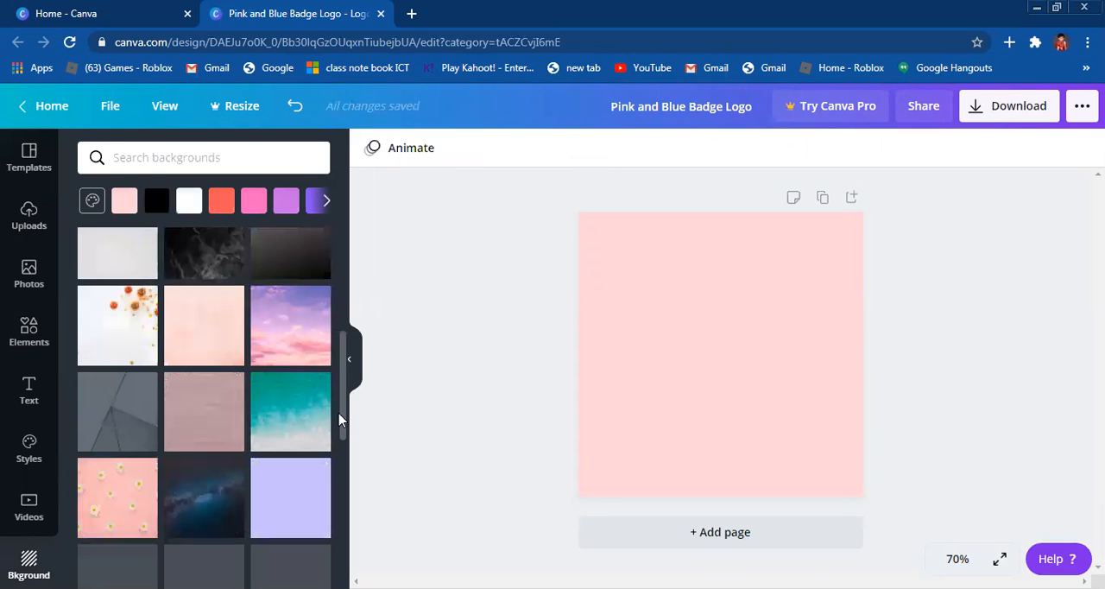
pyautogui.scroll(3, 328, 294)
pyautogui.scroll(2, 326, 275)
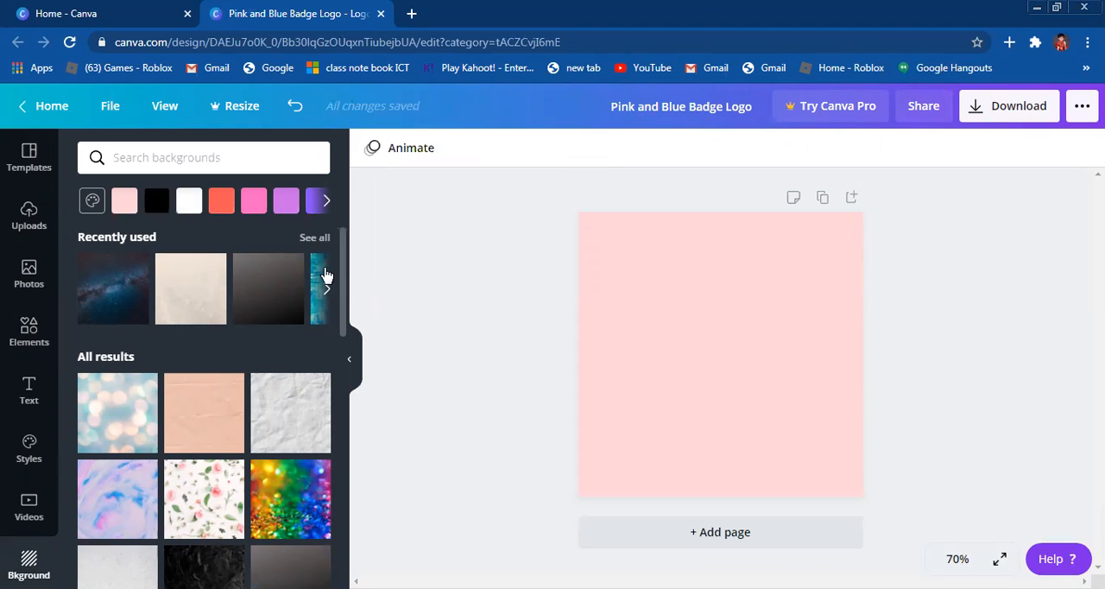
pyautogui.moveTo(343, 284); pyautogui.dragTo(343, 259)
pyautogui.click(281, 285)
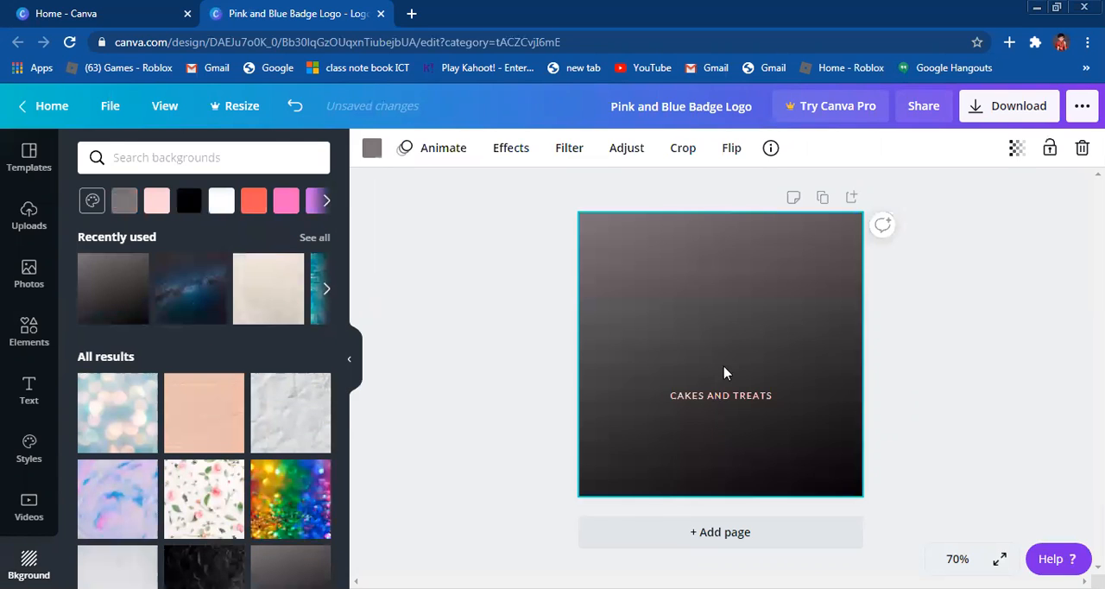
pyautogui.click(723, 399)
pyautogui.press('Delete')
# Step: Try the crumpled white paper background, reapply the dark gradient, and deselect it
pyautogui.click(312, 448)
pyautogui.click(183, 275)
pyautogui.click(523, 424)
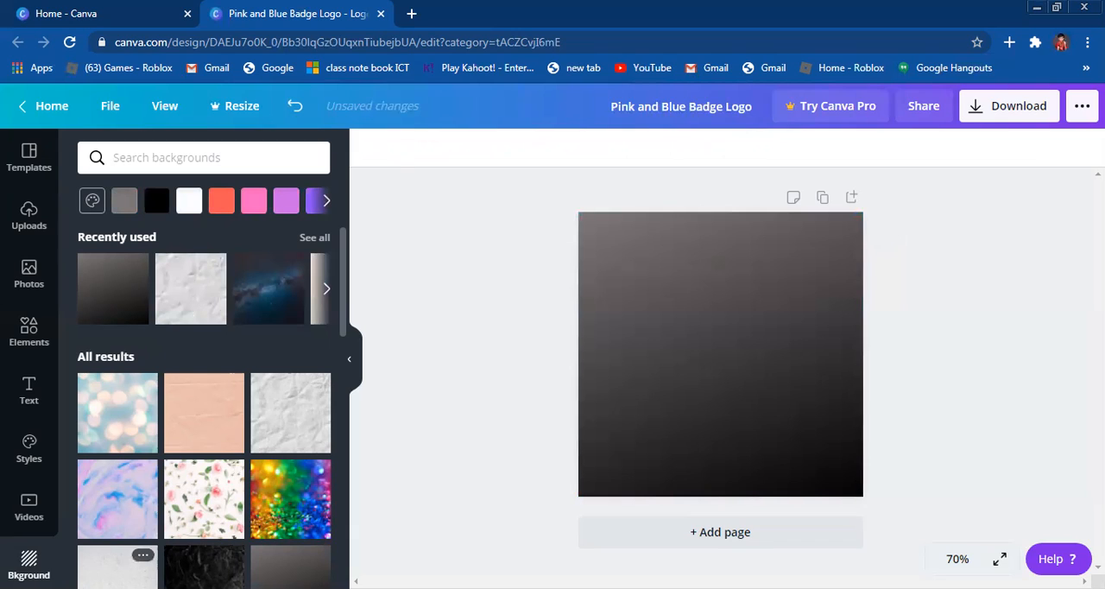
# Step: Search the elements library for "gaming"
pyautogui.click(31, 341)
pyautogui.click(199, 158)
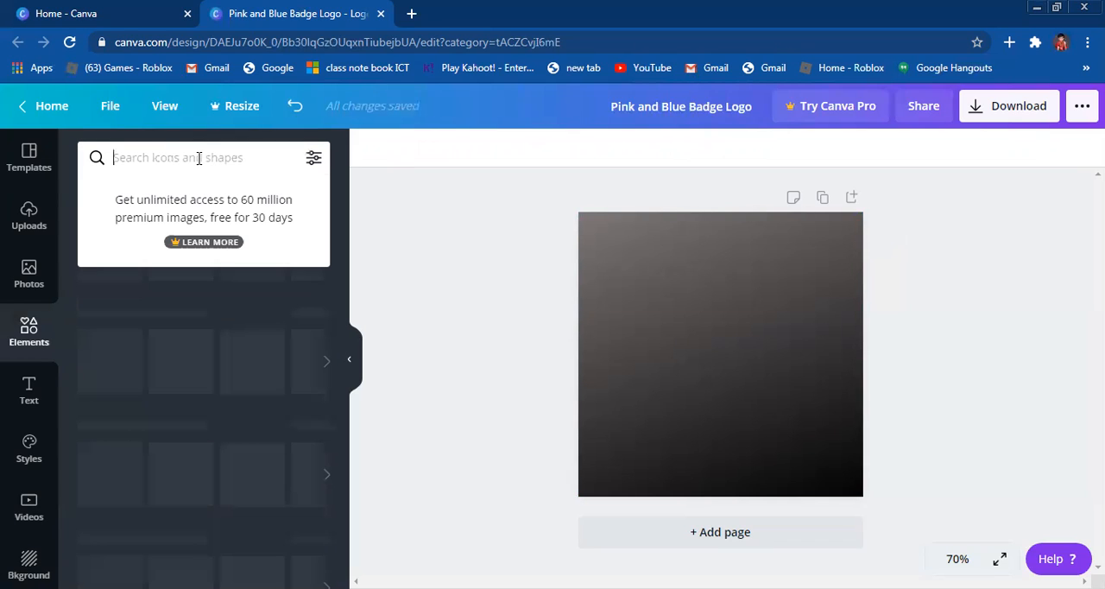
pyautogui.write('ga')
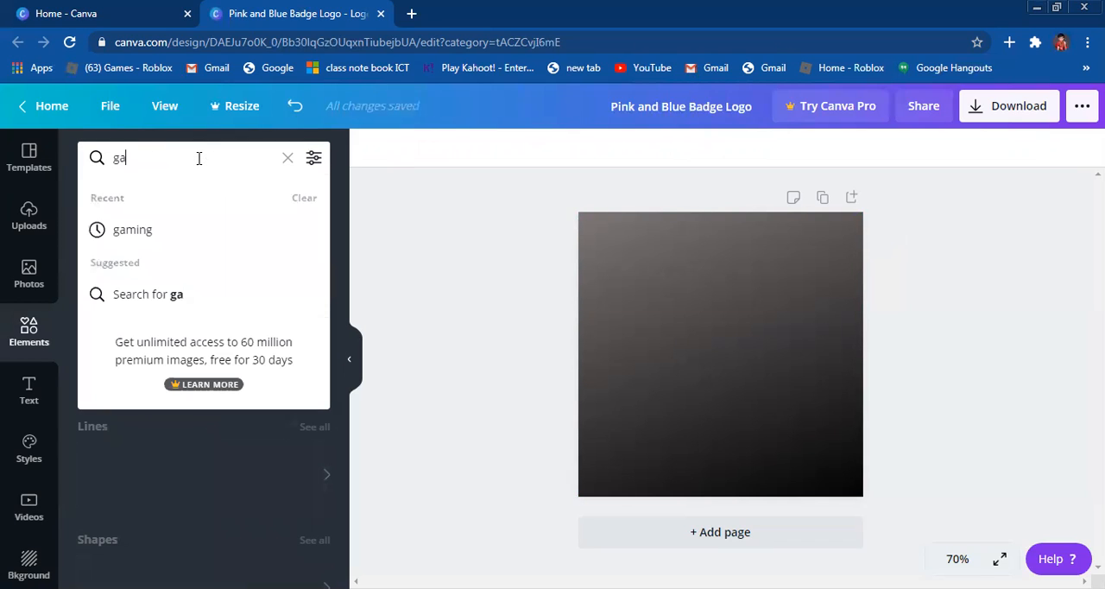
pyautogui.write('ming')
pyautogui.press('Return')
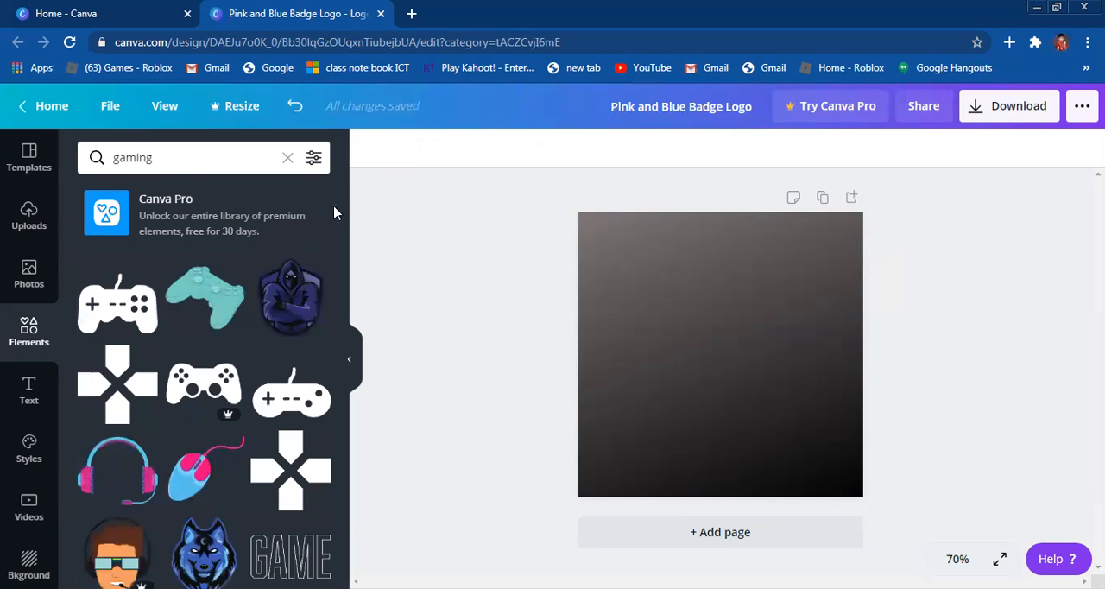
# Step: Add the golden hooded skull with crossed swords from the gaming results and centre it horizontally on the page
pyautogui.scroll(-2, 346, 263)
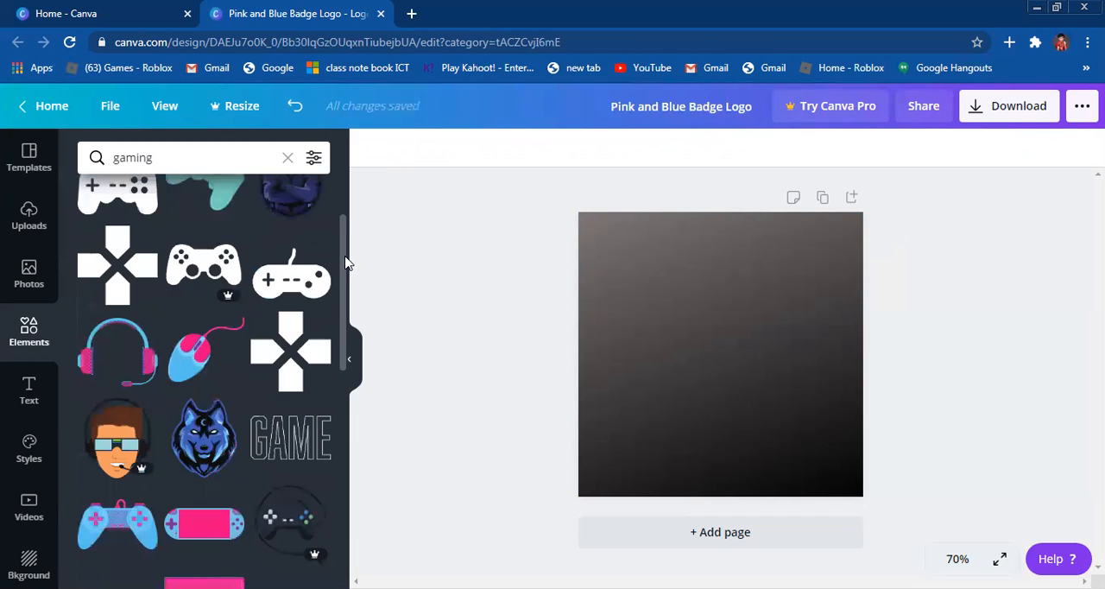
pyautogui.scroll(-2, 343, 312)
pyautogui.scroll(-3, 343, 354)
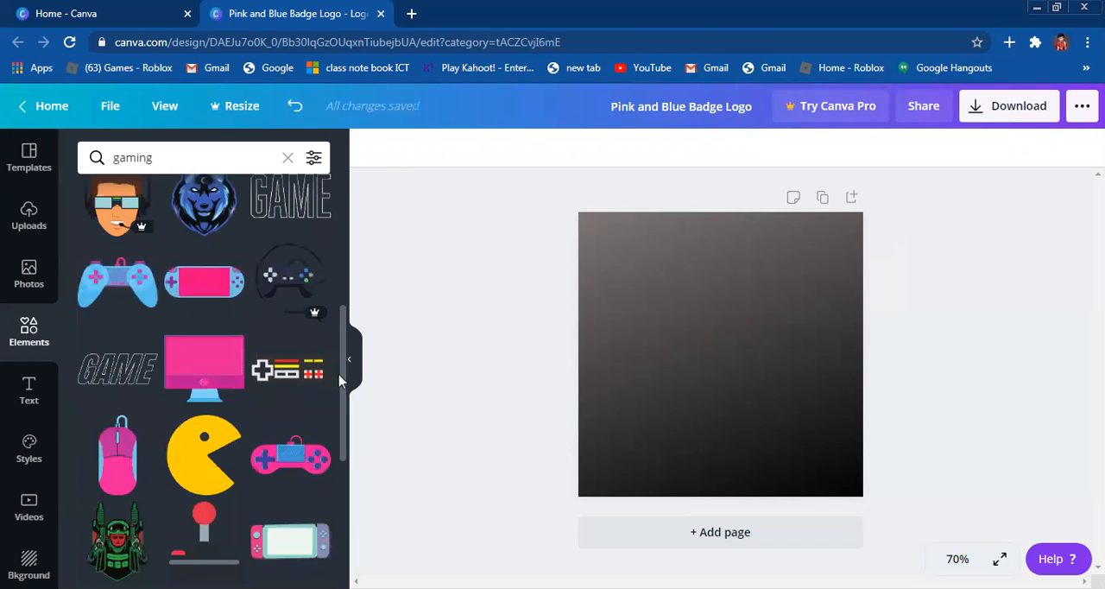
pyautogui.scroll(-2, 340, 402)
pyautogui.scroll(-3, 339, 454)
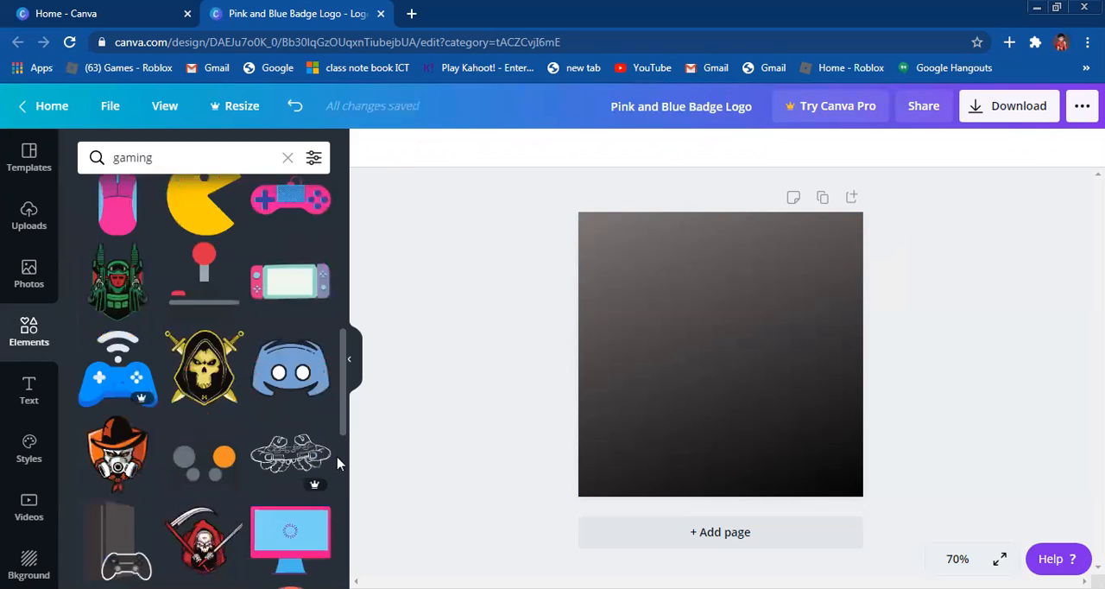
pyautogui.scroll(-2, 336, 475)
pyautogui.scroll(-2, 332, 514)
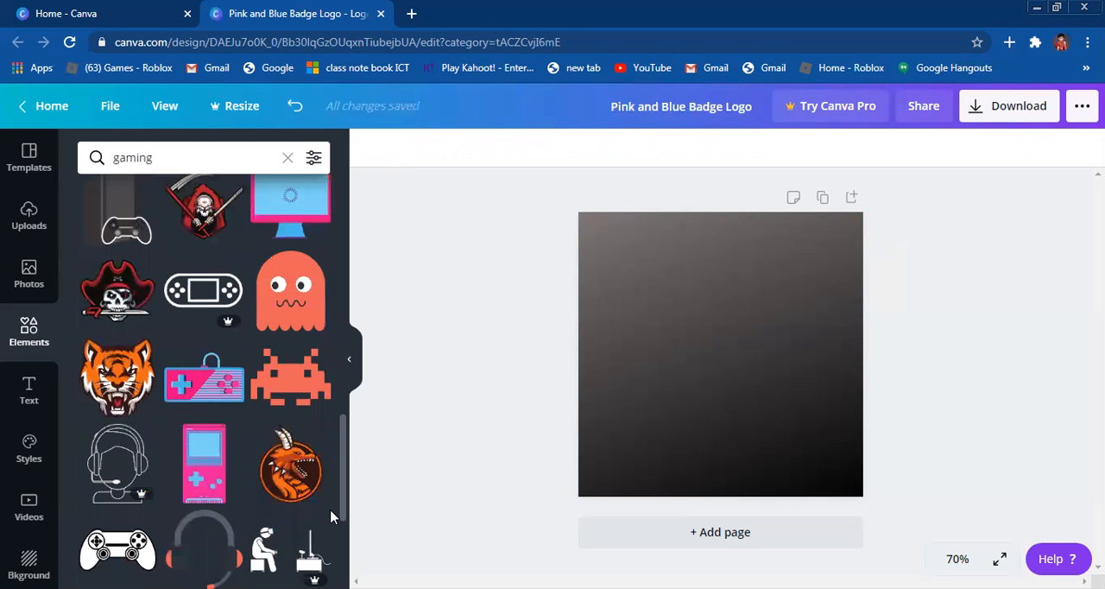
pyautogui.scroll(-1, 335, 550)
pyautogui.scroll(-2, 335, 550)
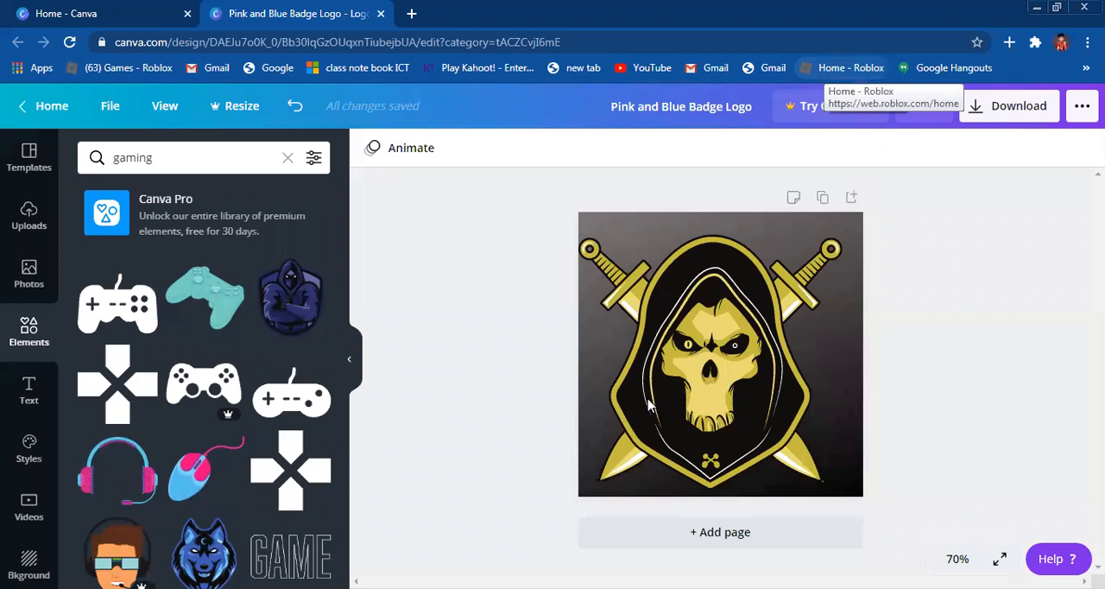
pyautogui.moveTo(732, 380); pyautogui.dragTo(738, 375)
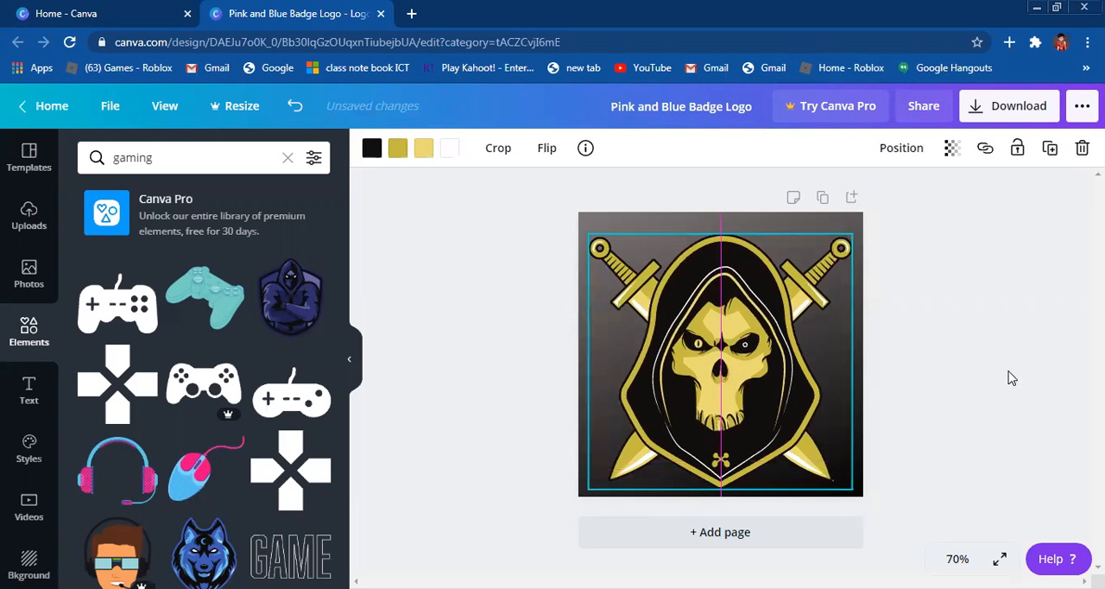
pyautogui.click(1004, 370)
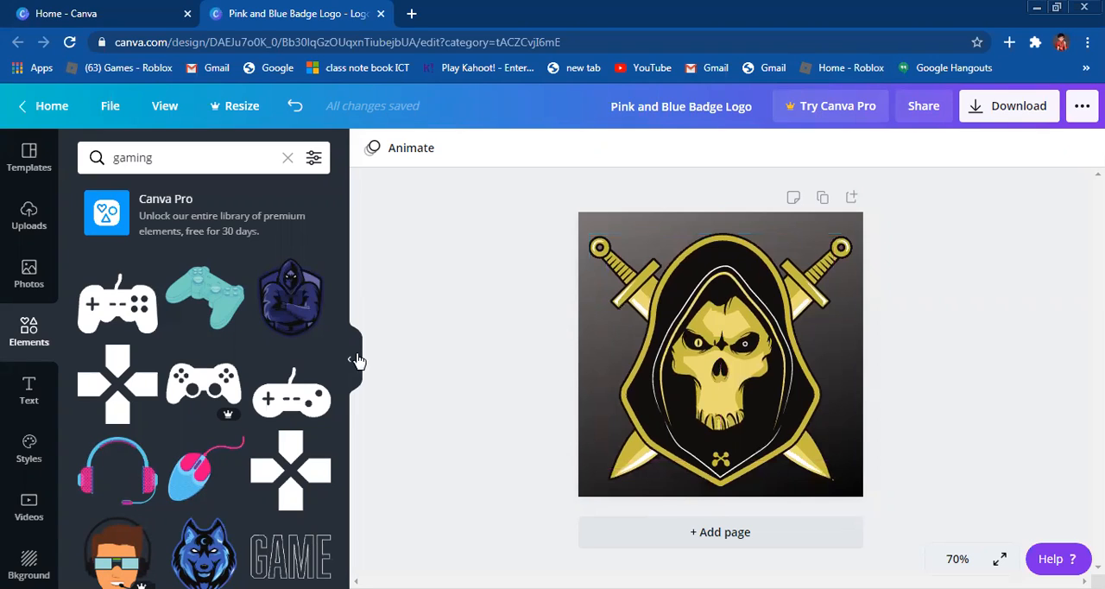
# Step: Add the recently used PLANET ARCADIA text design to the logo
pyautogui.click(15, 389)
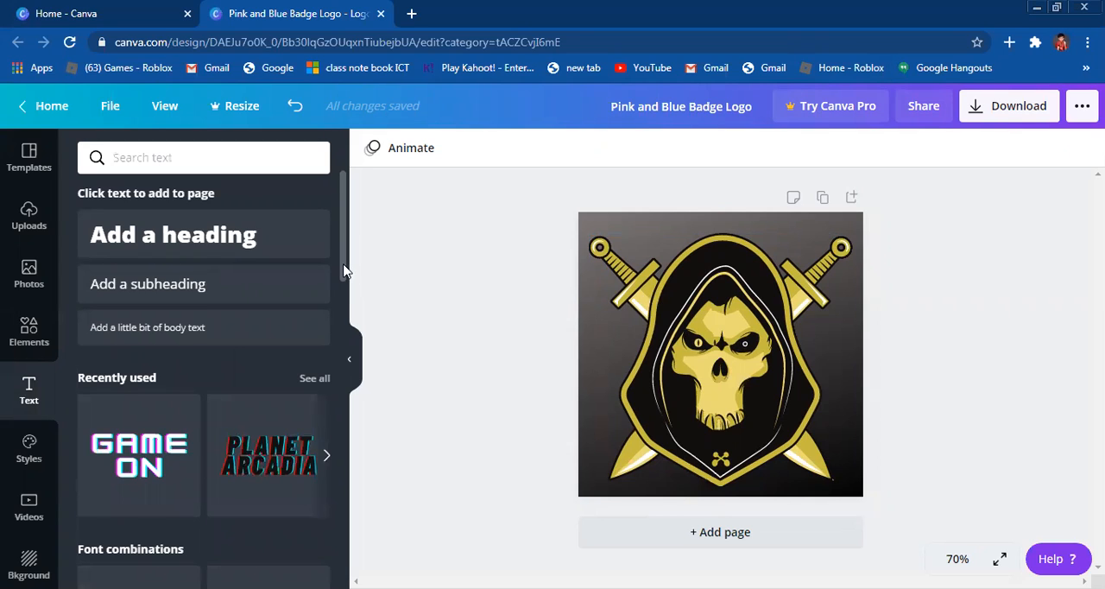
pyautogui.scroll(-1, 234, 378)
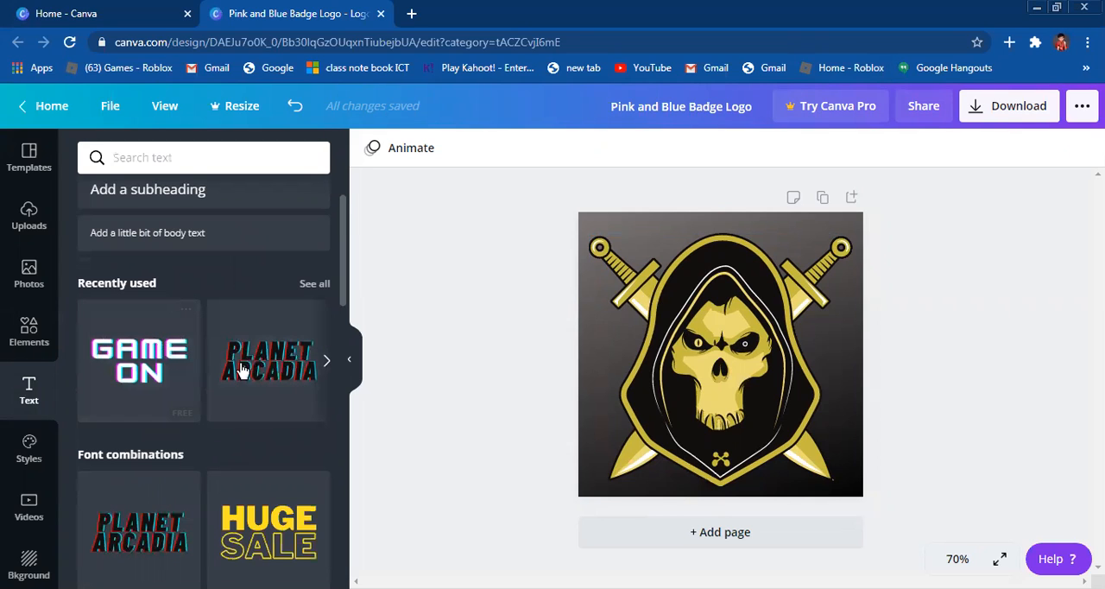
pyautogui.click(240, 370)
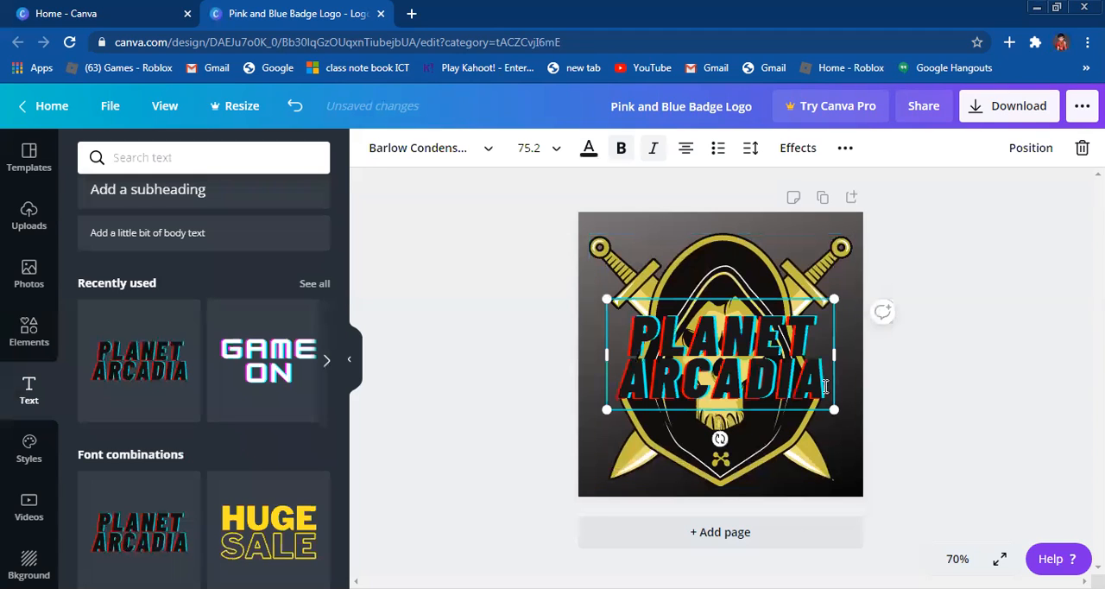
# Step: Replace the PLANET ARCADIA wording with GHOST
pyautogui.press('BackSpace')
pyautogui.press('BackSpace')
pyautogui.press('BackSpace')
pyautogui.press('BackSpace')
pyautogui.press('BackSpace')
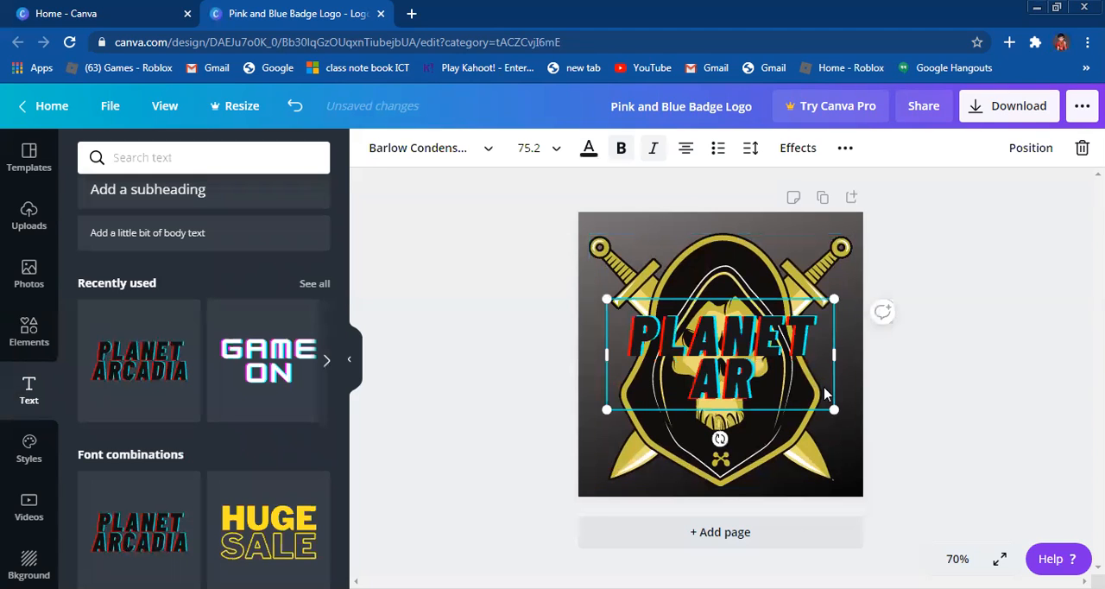
pyautogui.press('BackSpace')
pyautogui.press('BackSpace')
pyautogui.press('BackSpace')
pyautogui.press('BackSpace')
pyautogui.press('BackSpace')
pyautogui.press('BackSpace')
pyautogui.press('BackSpace')
pyautogui.press('BackSpace')
pyautogui.press('BackSpace')
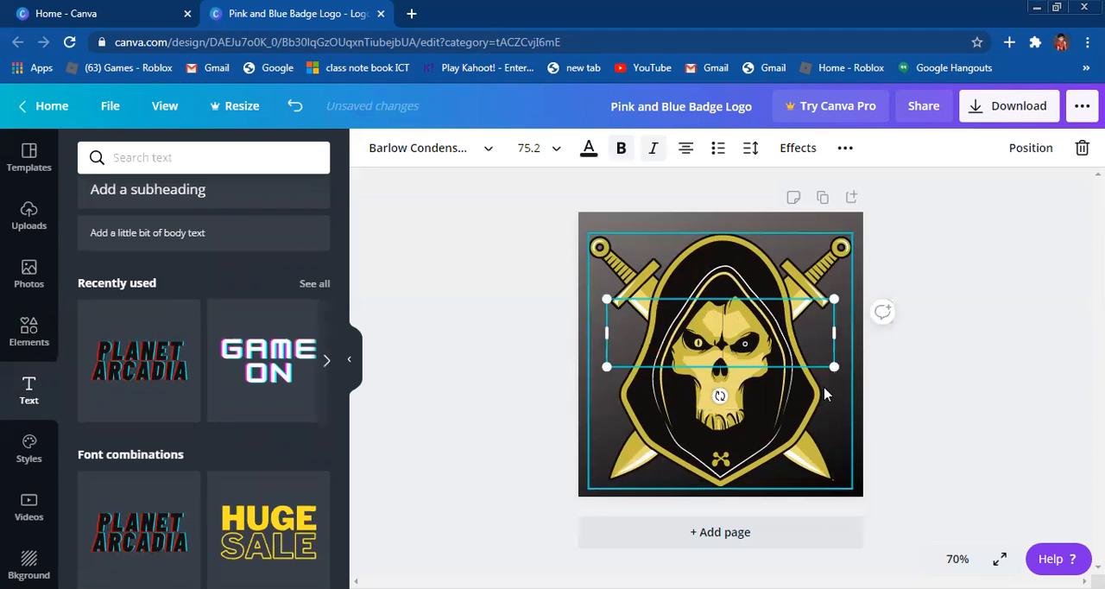
pyautogui.write('GHOST')
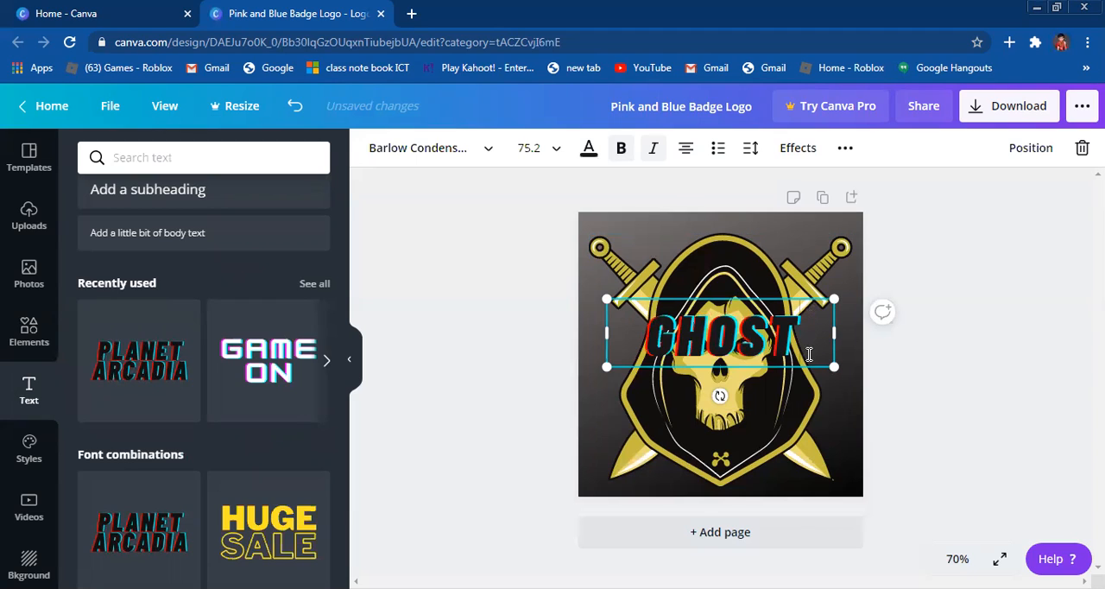
# Step: Enlarge the GHOST text to about size 79.3 and centre it across the hood above the skull's face
pyautogui.moveTo(813, 328); pyautogui.dragTo(846, 308)
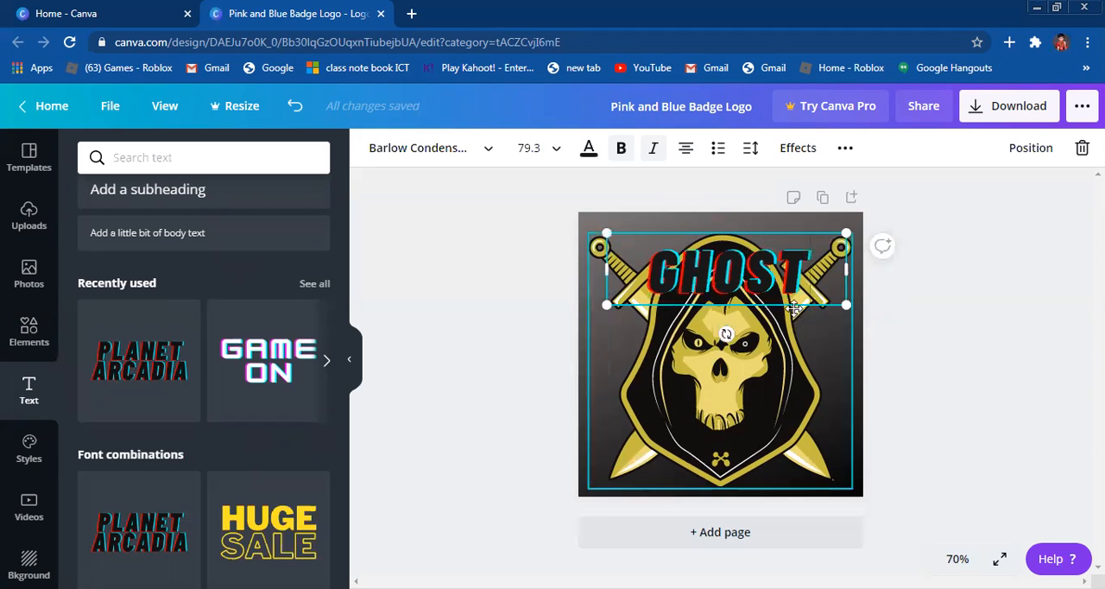
pyautogui.moveTo(793, 308); pyautogui.dragTo(786, 309)
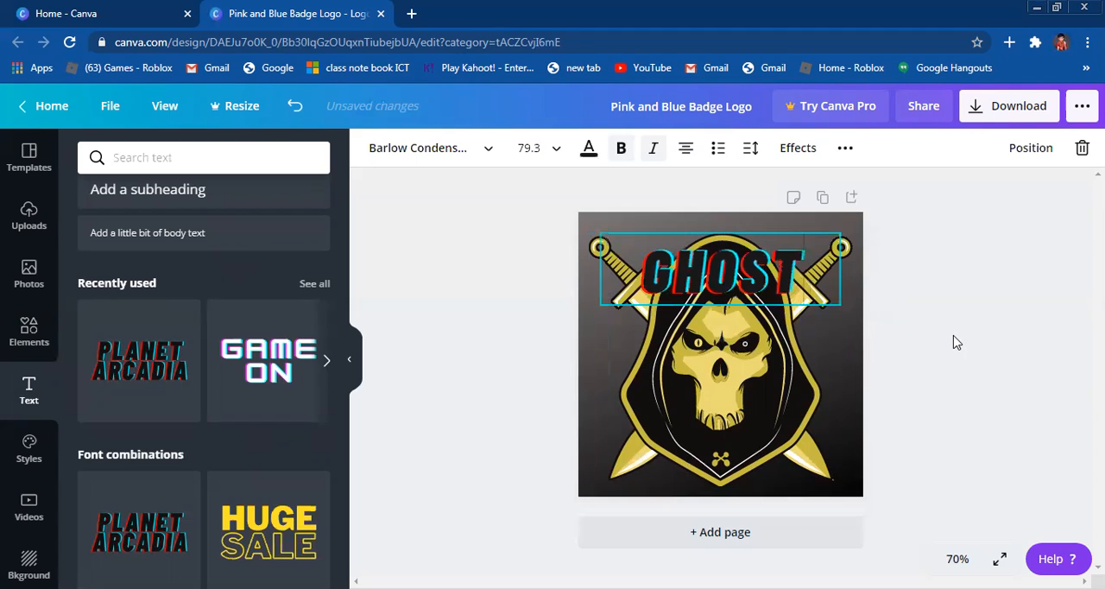
# Step: Add the recently used GAME ON text design below GHOST and replace its wording with GAMING
pyautogui.click(953, 342)
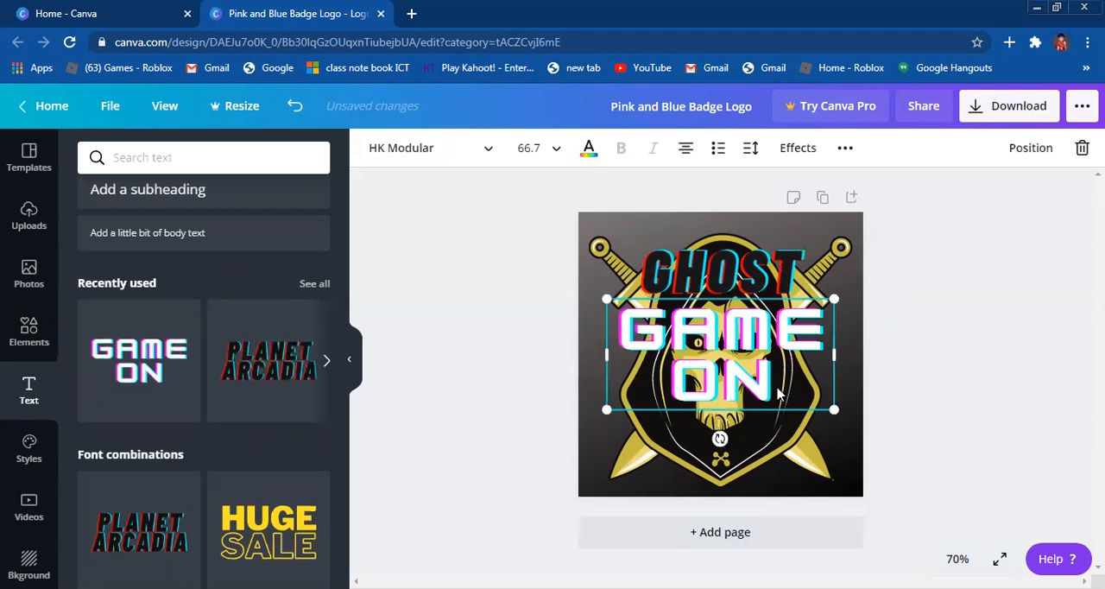
pyautogui.hotkey('shift', 'Down')
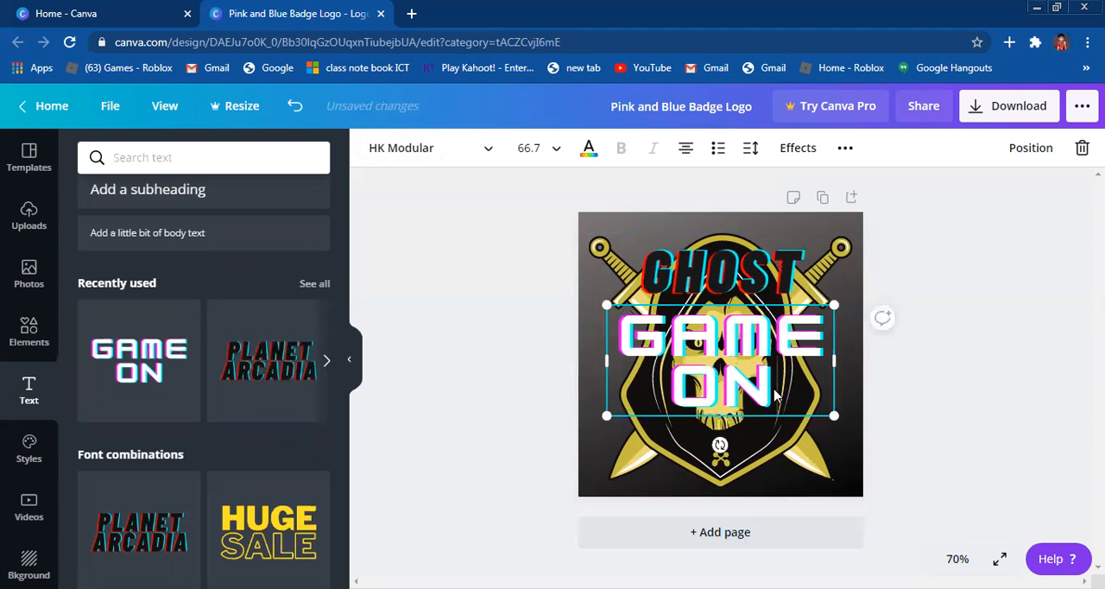
pyautogui.press('BackSpace')
pyautogui.press('BackSpace')
pyautogui.press('BackSpace')
pyautogui.press('BackSpace')
pyautogui.press('BackSpace')
pyautogui.press('BackSpace')
pyautogui.press('BackSpace')
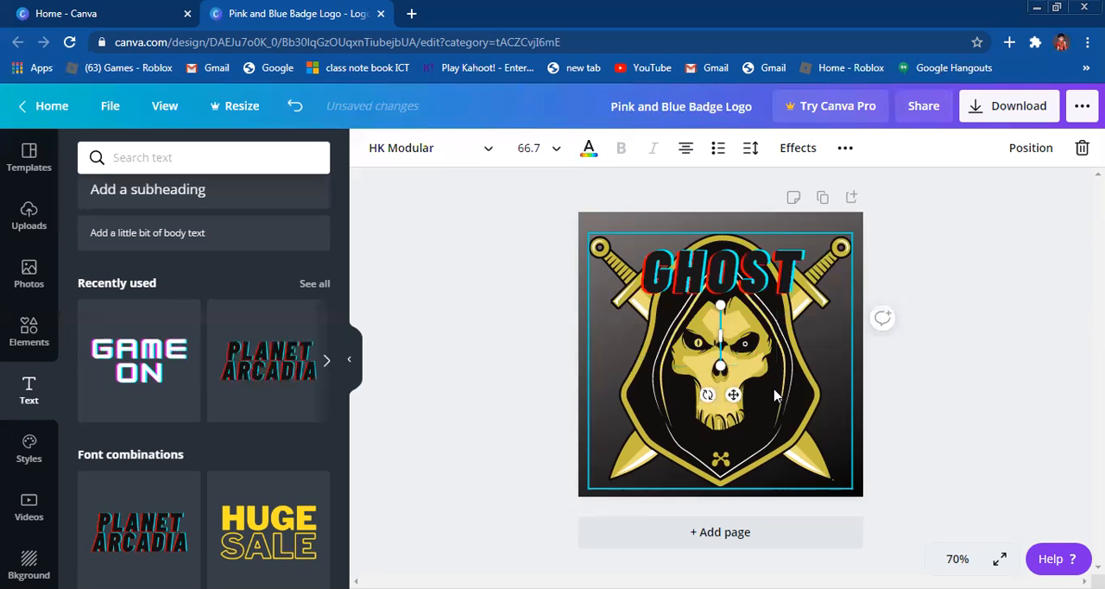
pyautogui.write('GMAIN GG')
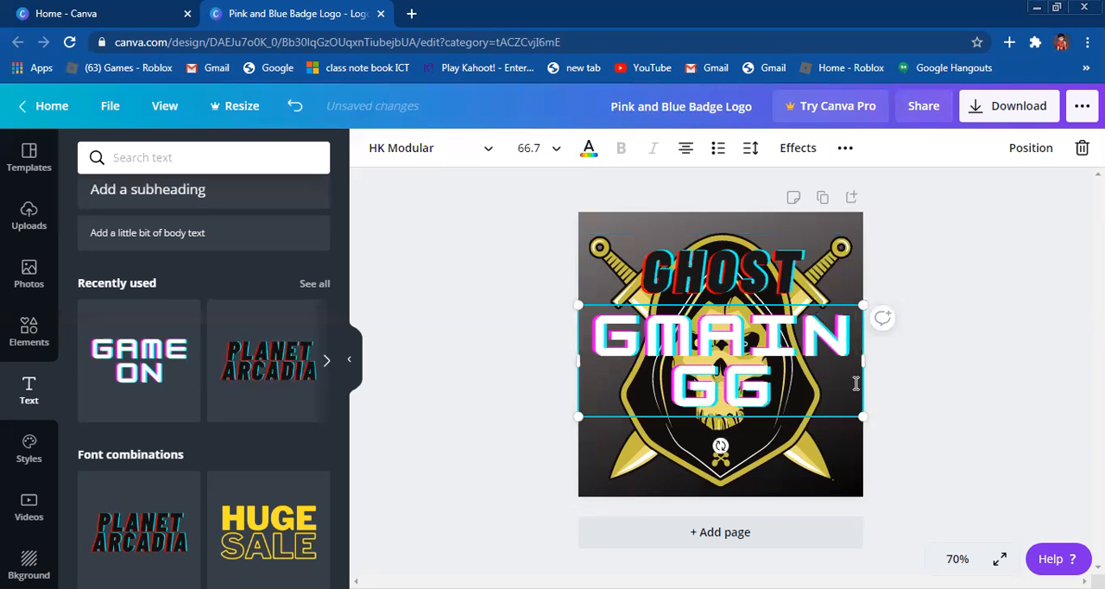
pyautogui.press('BackSpace')
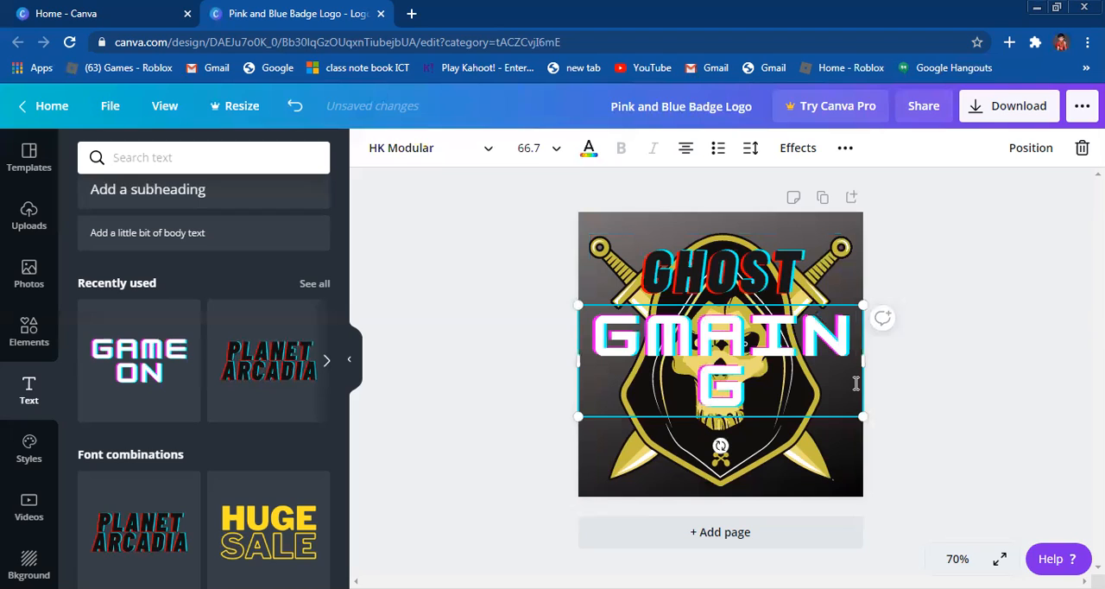
pyautogui.click(742, 347)
pyautogui.press('BackSpace')
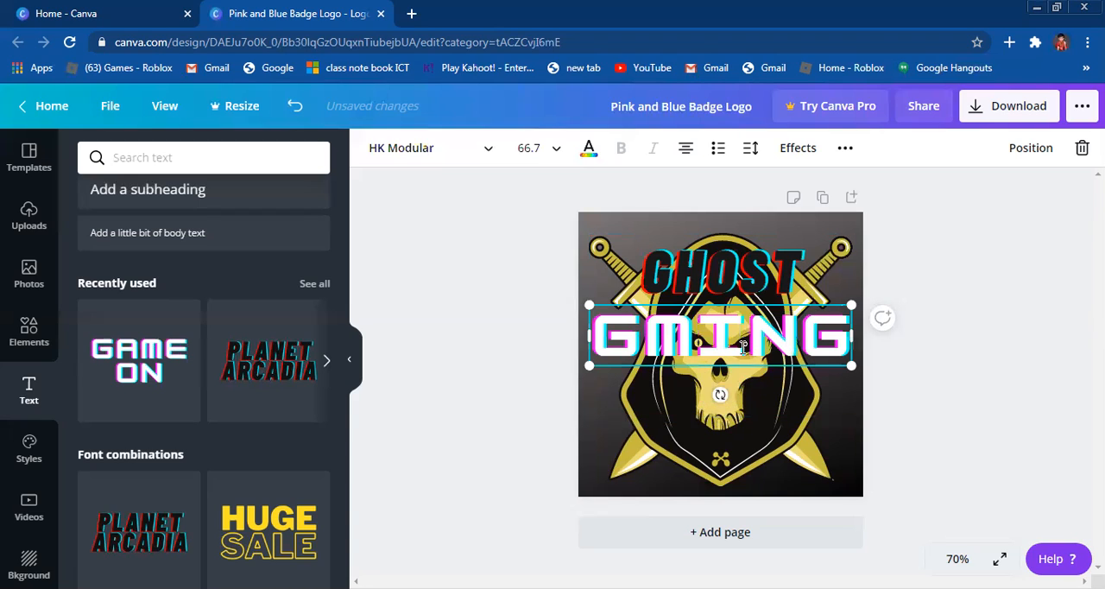
pyautogui.press('BackSpace')
pyautogui.write('A')
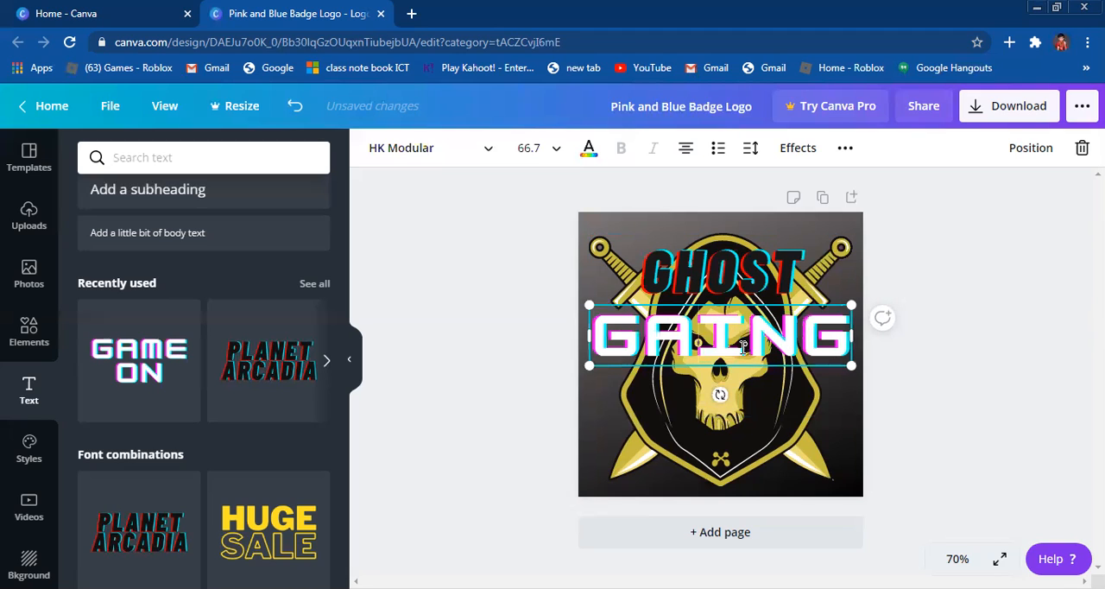
pyautogui.write(',')
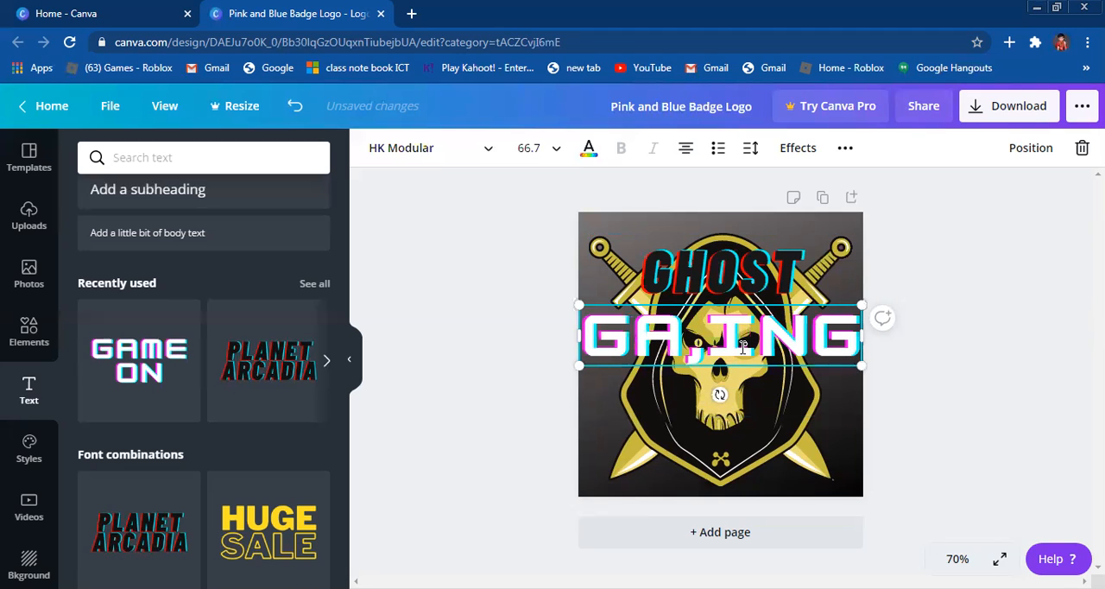
pyautogui.press('BackSpace')
pyautogui.write('M')
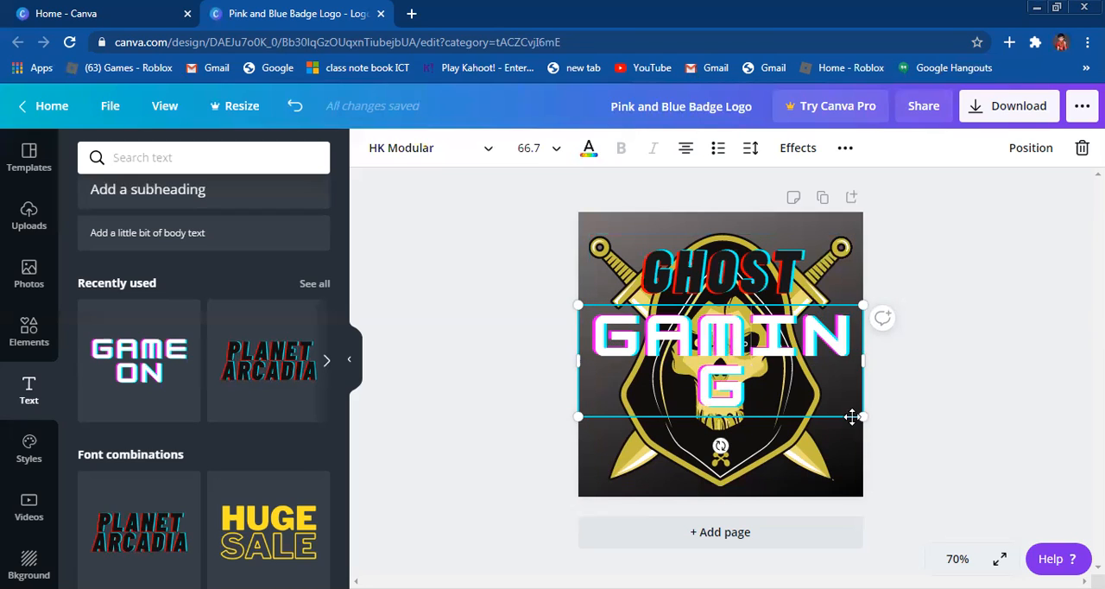
# Step: Reduce the GAMING text to about size 54.9 so it fits one line, and move it to the bottom of the logo
pyautogui.moveTo(850, 408); pyautogui.dragTo(853, 356)
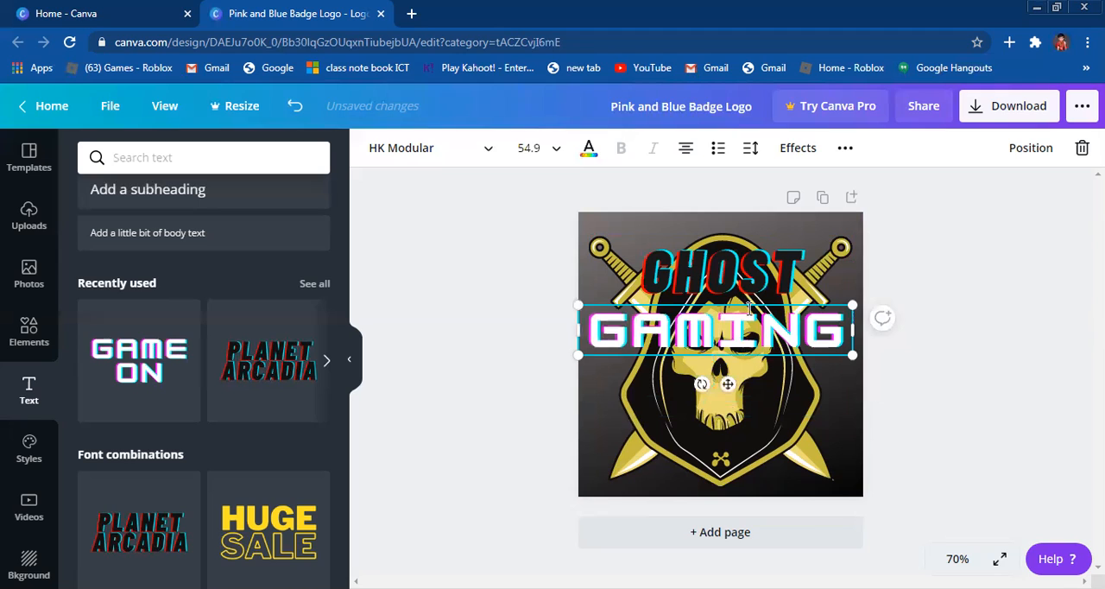
pyautogui.moveTo(770, 311); pyautogui.dragTo(777, 449)
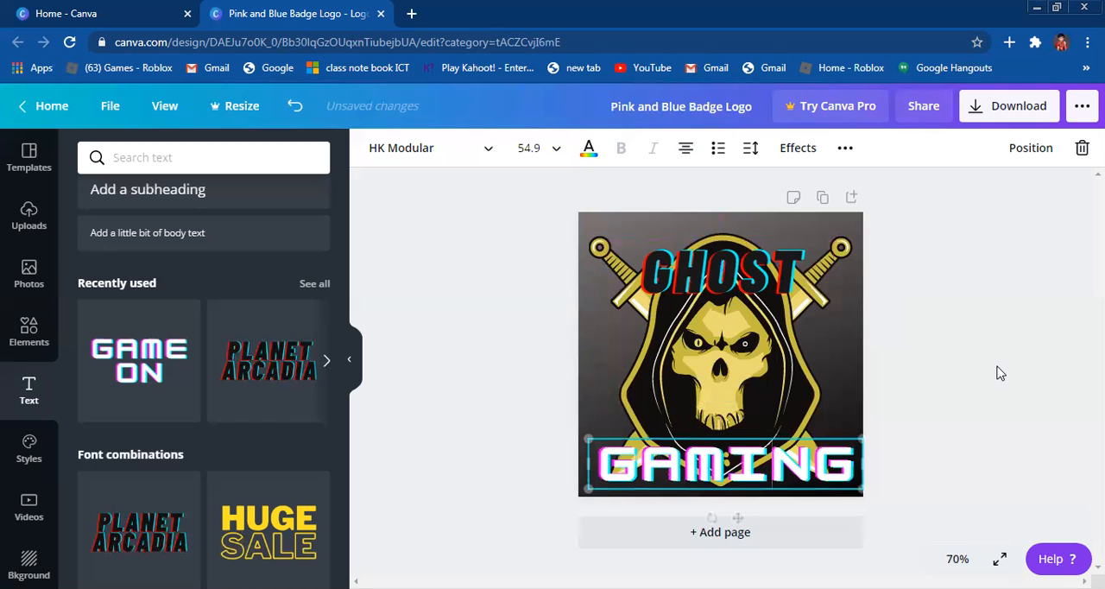
pyautogui.click(863, 373)
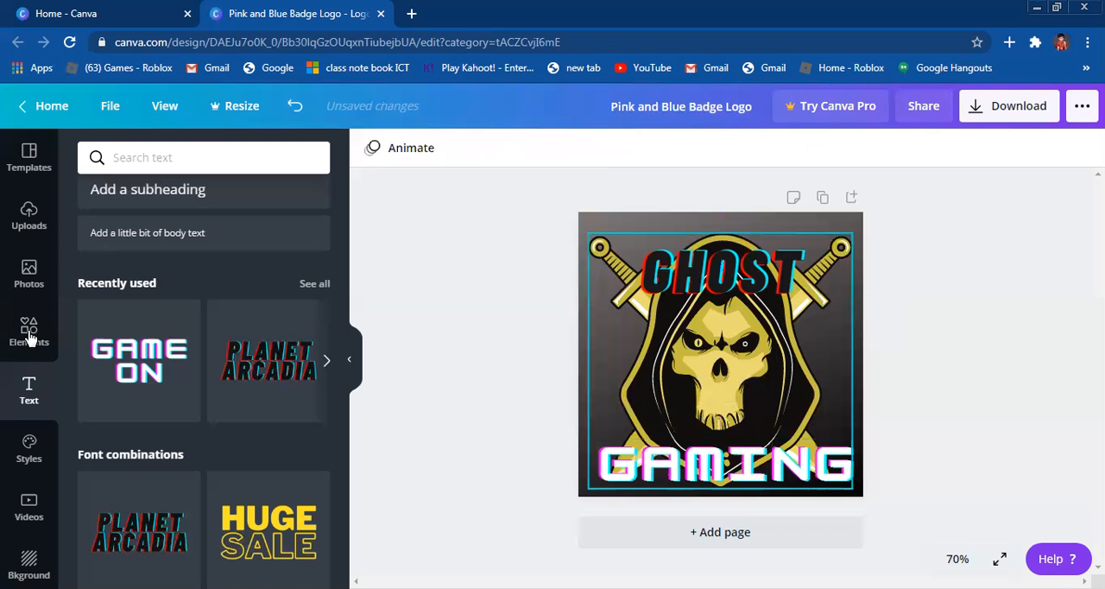
# Step: Search the photo library for gaming and browse the results for a suitable picture
pyautogui.click(29, 275)
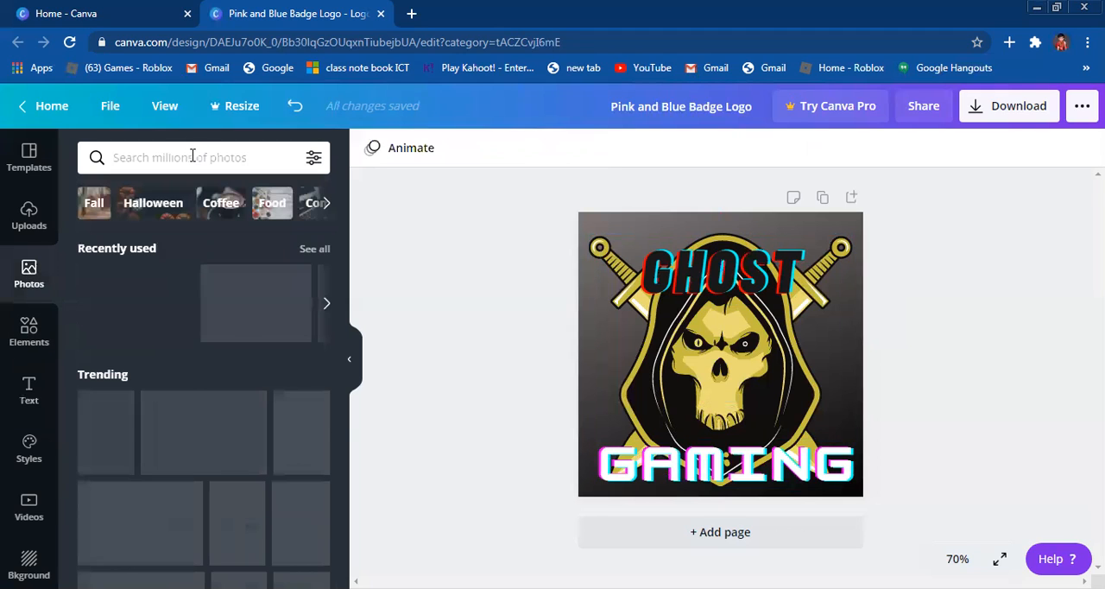
pyautogui.click(194, 156)
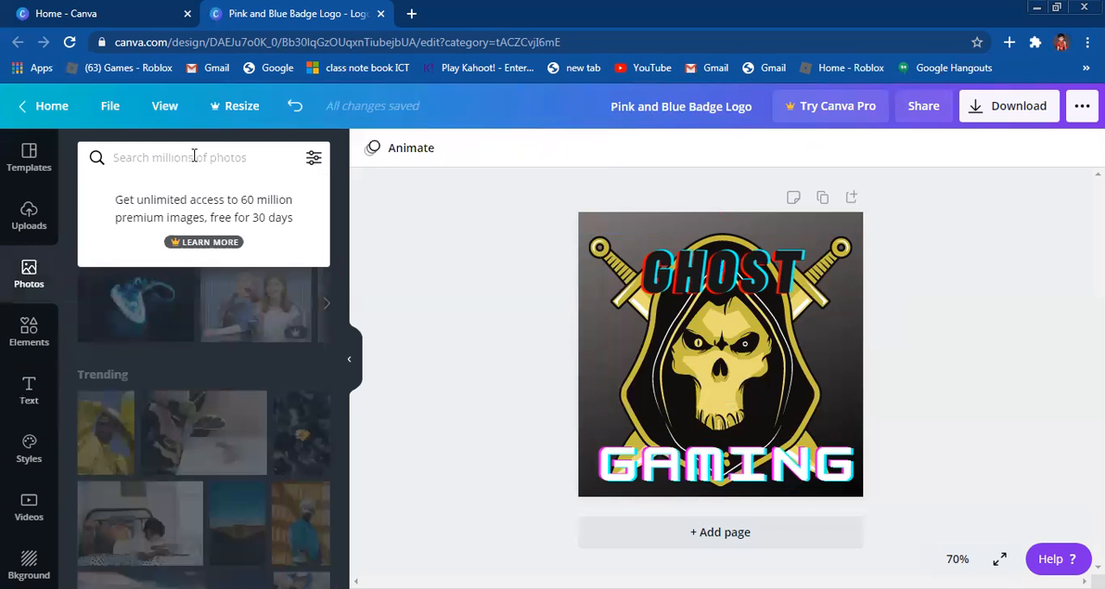
pyautogui.write('ga')
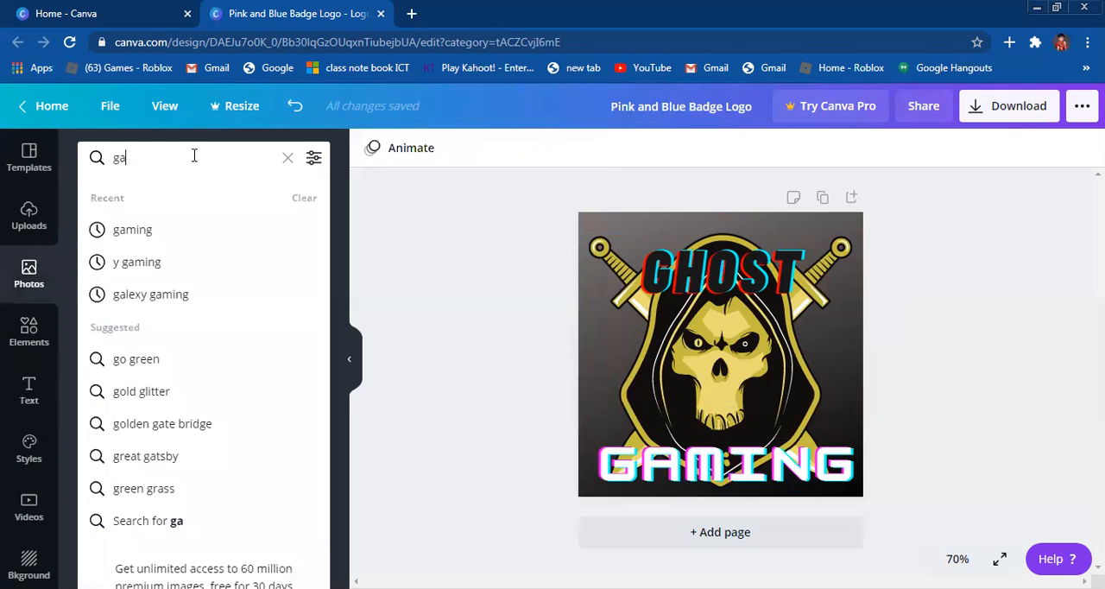
pyautogui.write('ming')
pyautogui.press('Return')
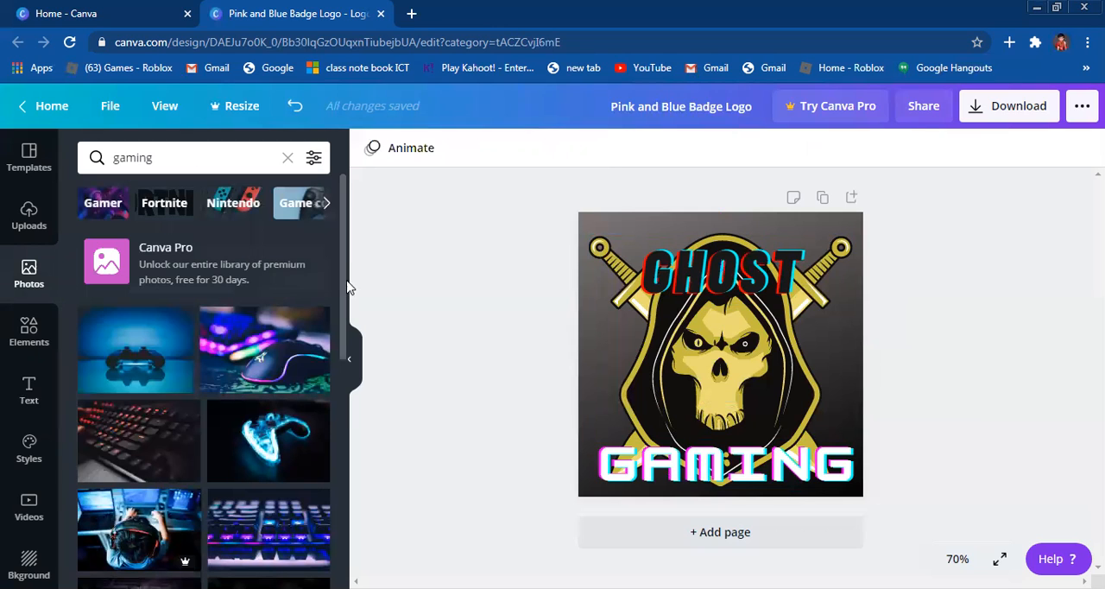
pyautogui.scroll(-2, 344, 405)
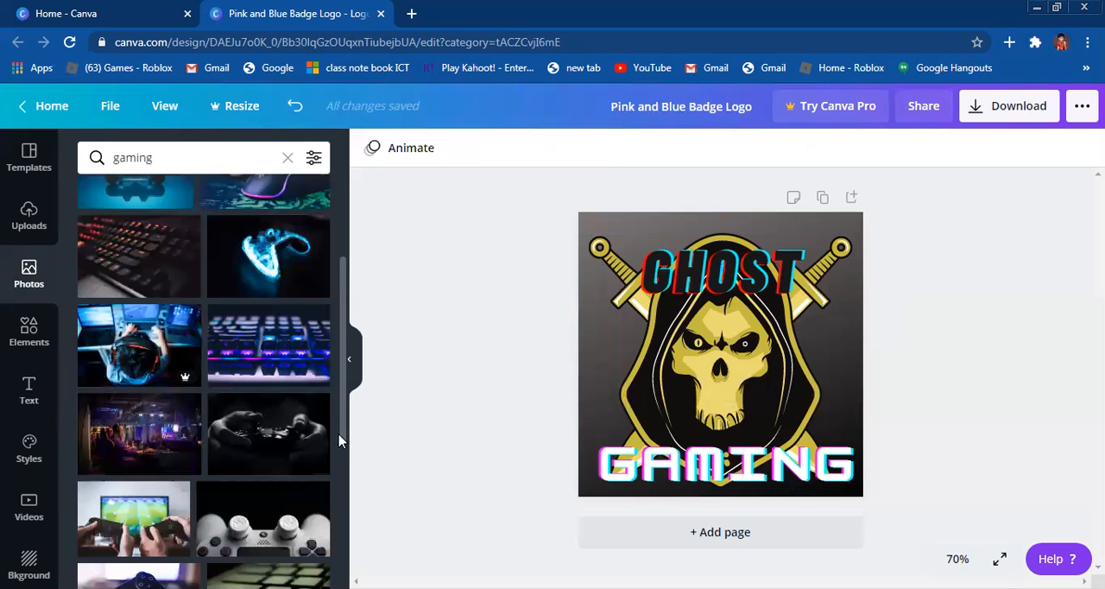
pyautogui.scroll(-3, 339, 441)
pyautogui.scroll(-2, 338, 508)
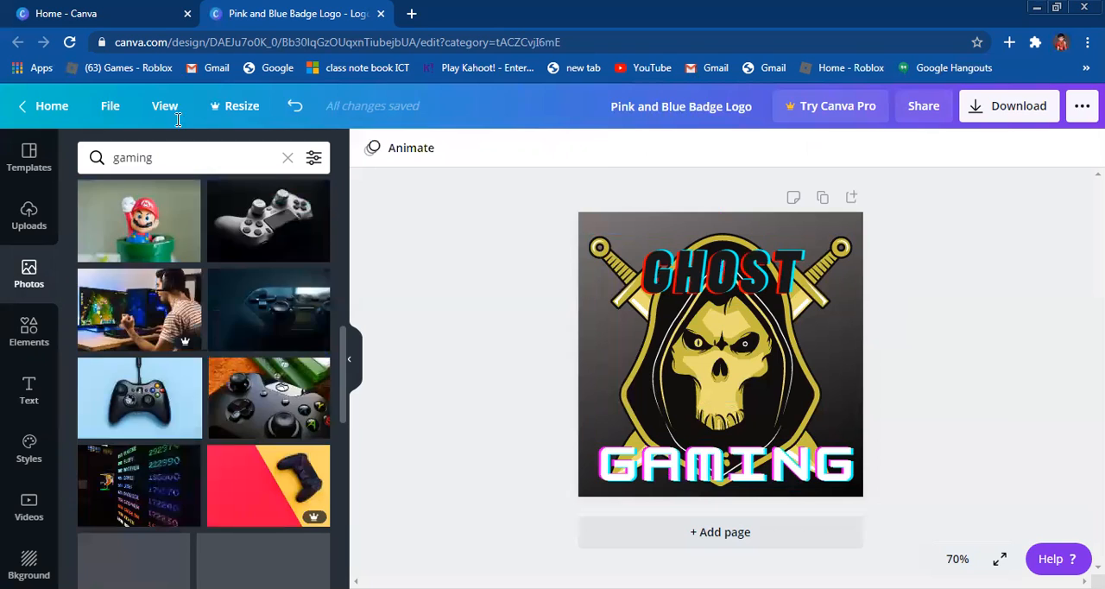
pyautogui.scroll(5, 182, 174)
# Step: Search the photo library for ghost, and refine the search to ghost gaming
pyautogui.press('BackSpace')
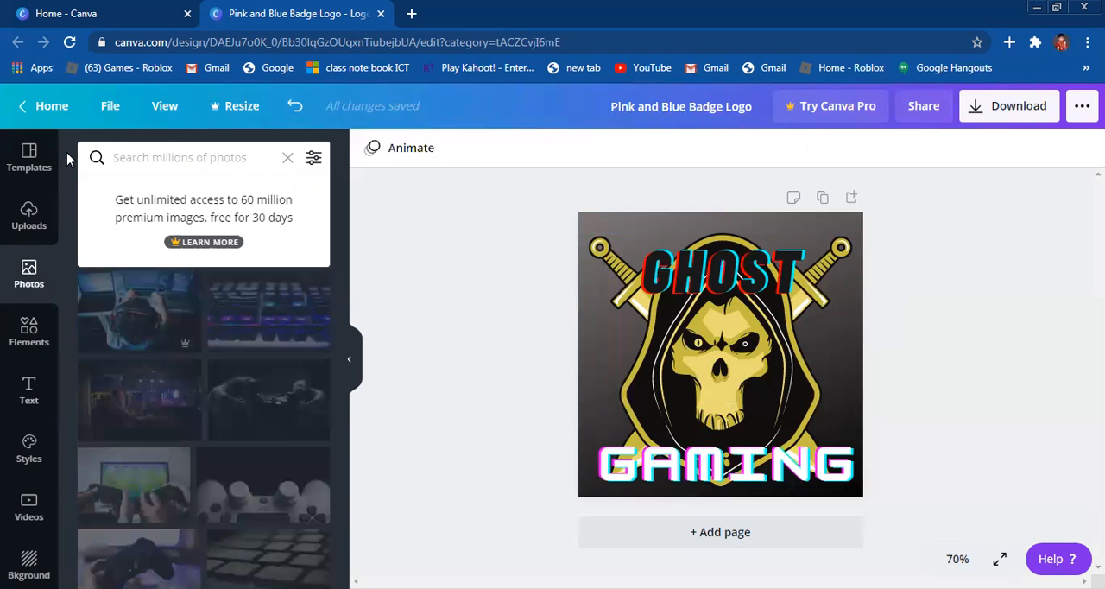
pyautogui.write('ghost')
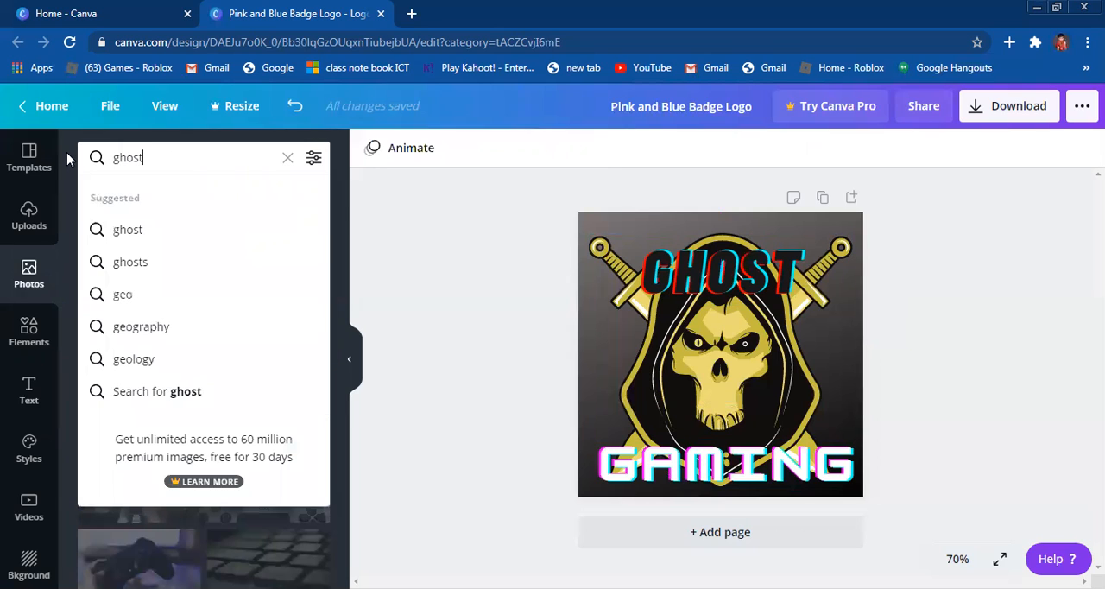
pyautogui.press('Return')
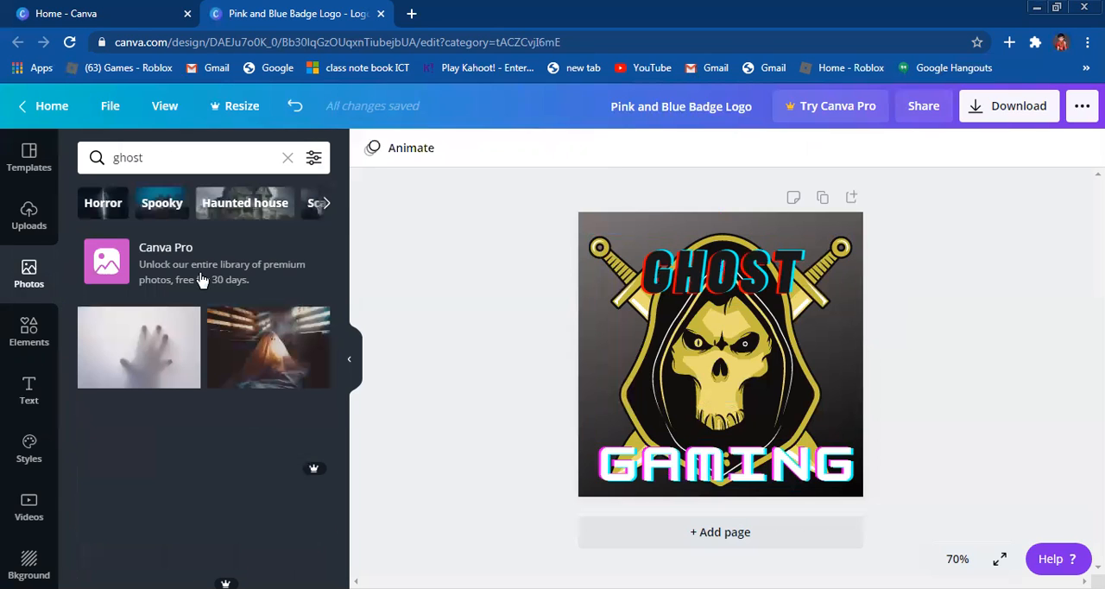
pyautogui.click(199, 160)
pyautogui.write('ga')
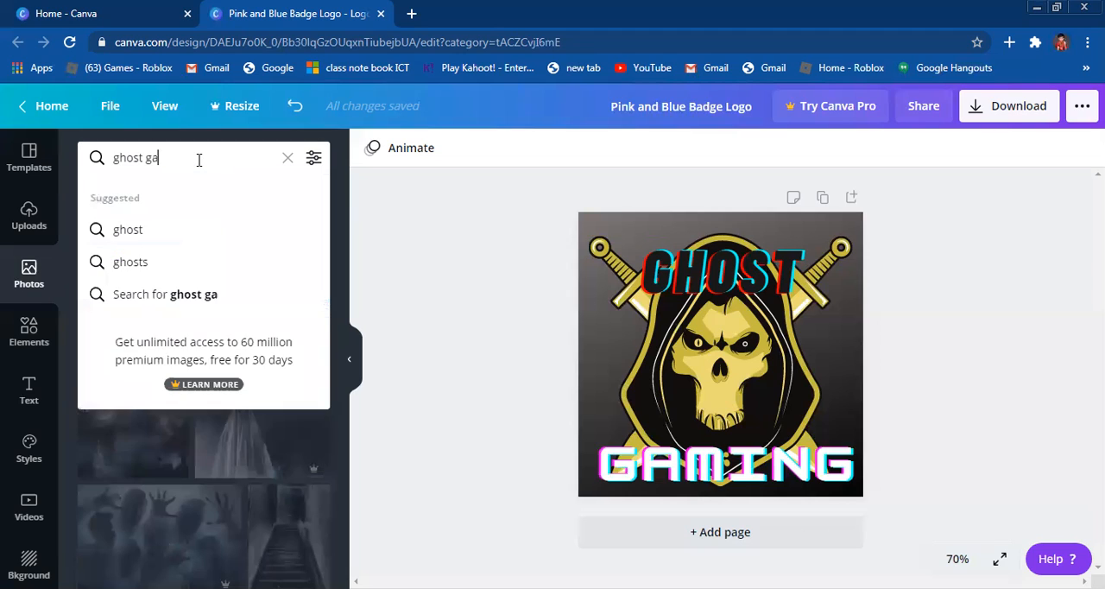
pyautogui.write('ming')
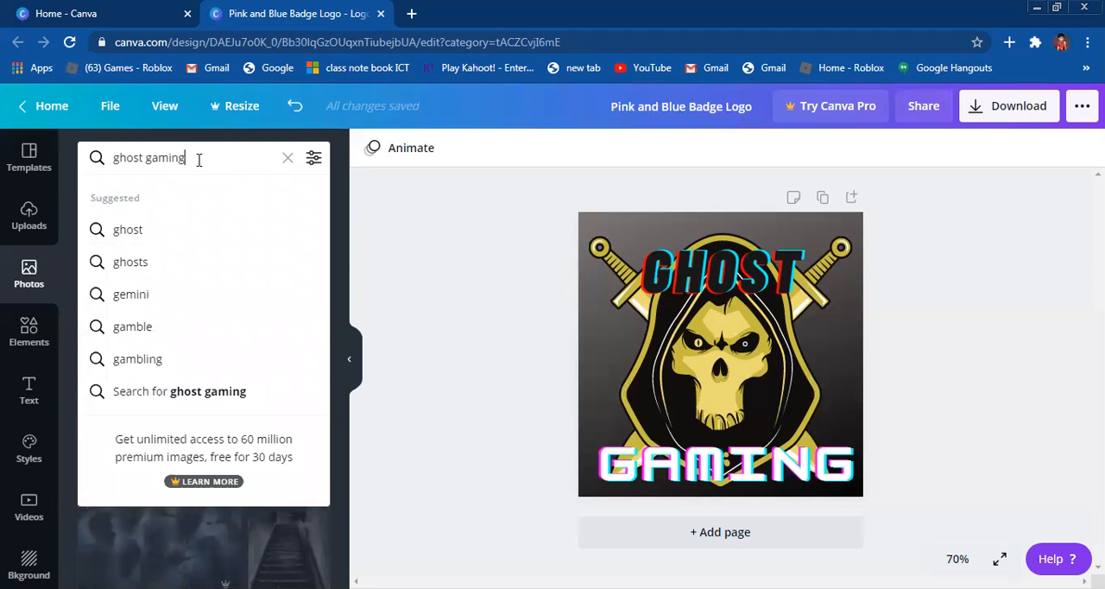
pyautogui.press('Return')
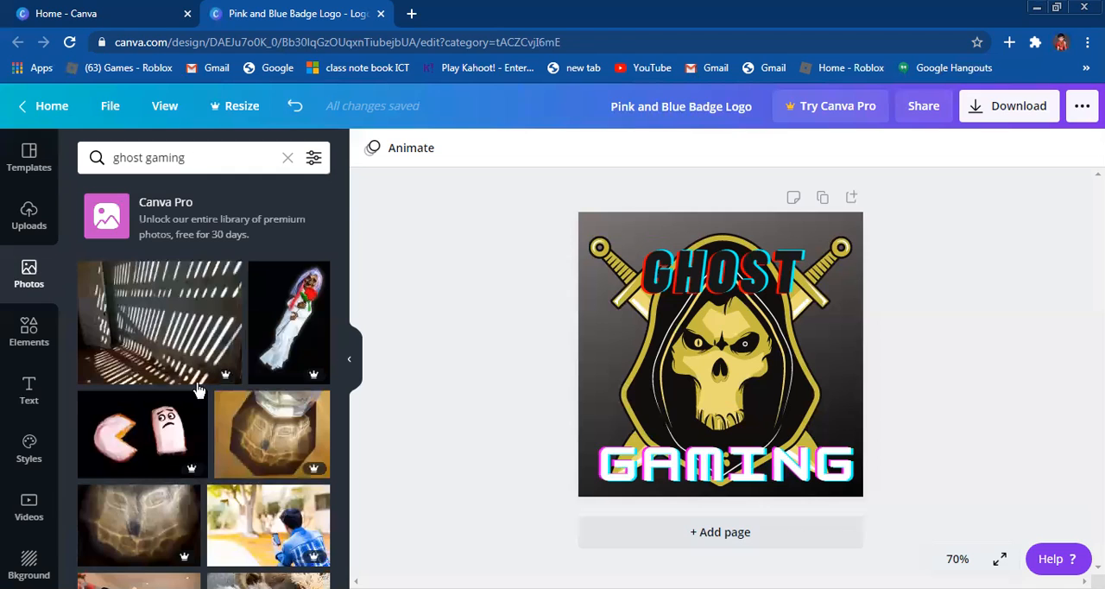
# Step: Find gaming elements, add the first corded game controller and place it at the logo's left edge beside the skull
pyautogui.doubleClick(107, 158)
pyautogui.press('Delete')
pyautogui.press('Delete')
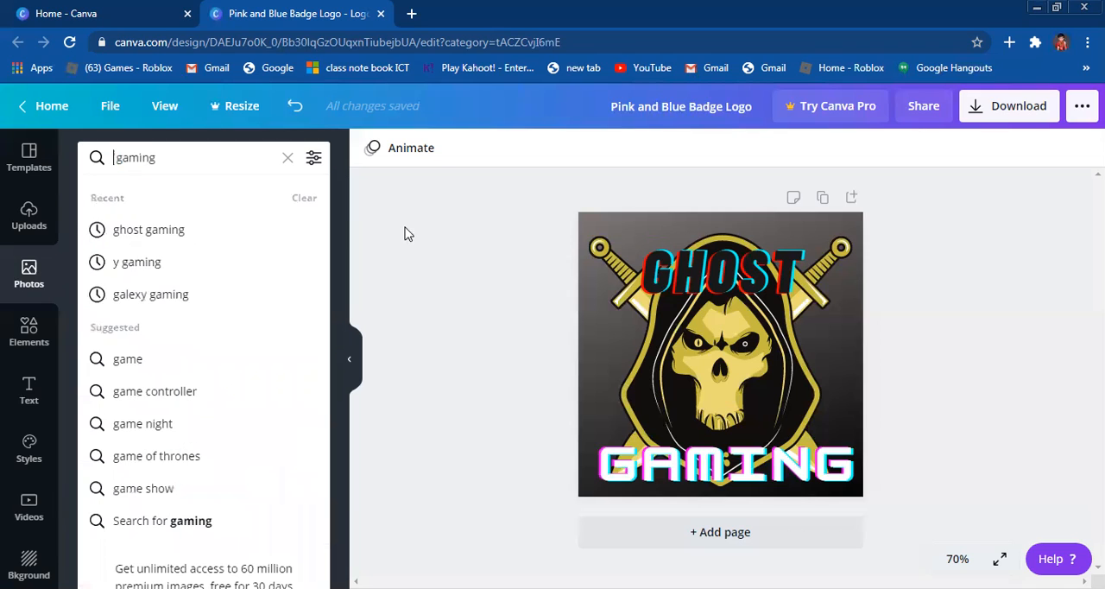
pyautogui.press('Return')
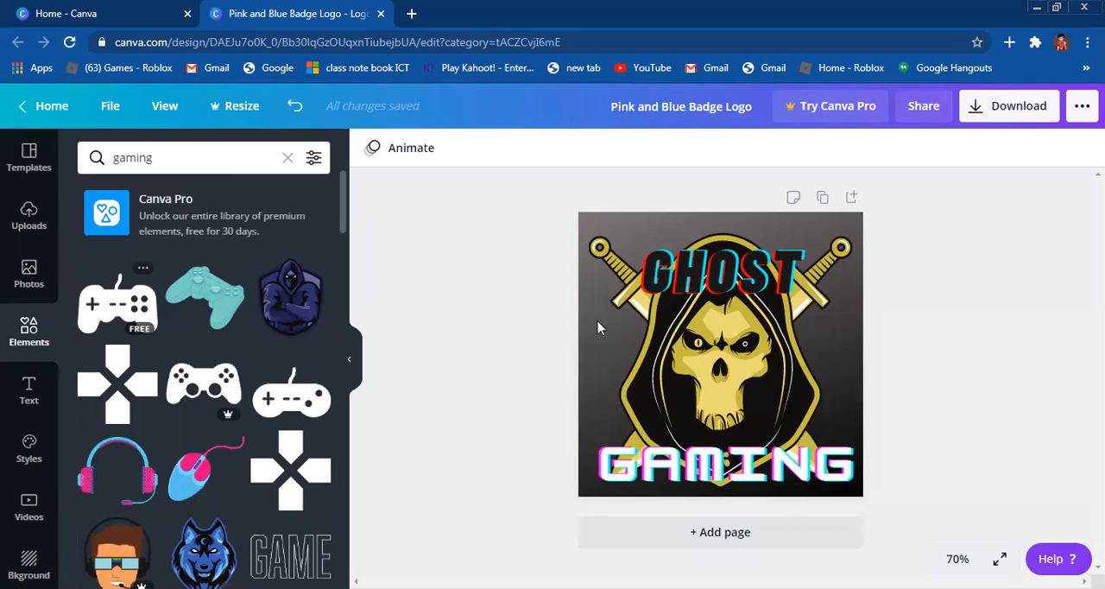
pyautogui.click(708, 356)
pyautogui.moveTo(778, 403)
pyautogui.mouseDown()
pyautogui.moveTo(765, 395)
pyautogui.moveTo(781, 408)
pyautogui.mouseUp()
pyautogui.moveTo(645, 315); pyautogui.dragTo(640, 402)
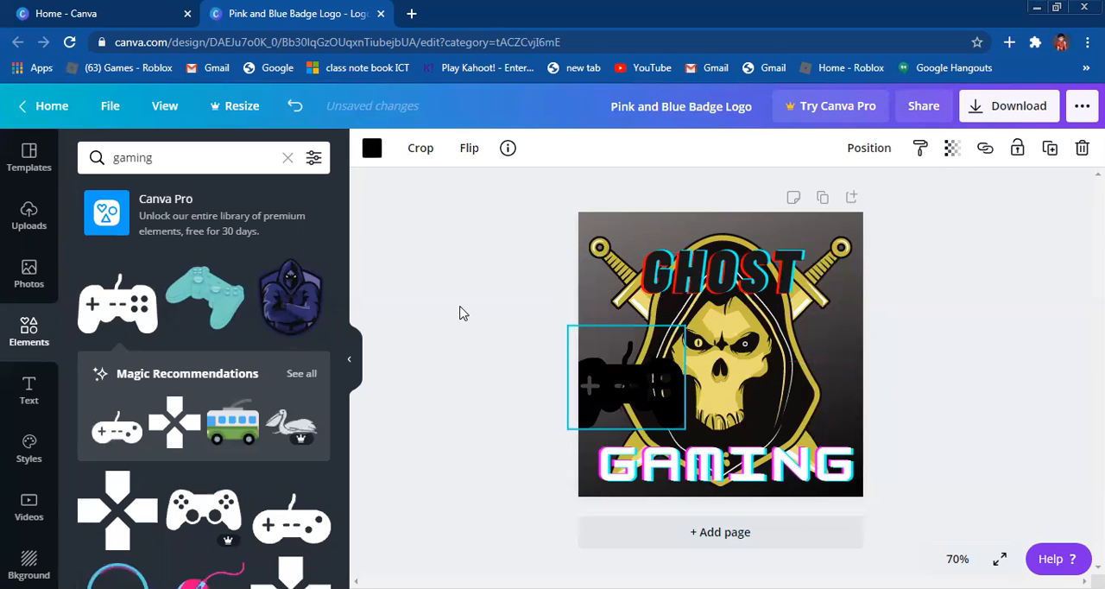
pyautogui.click(392, 297)
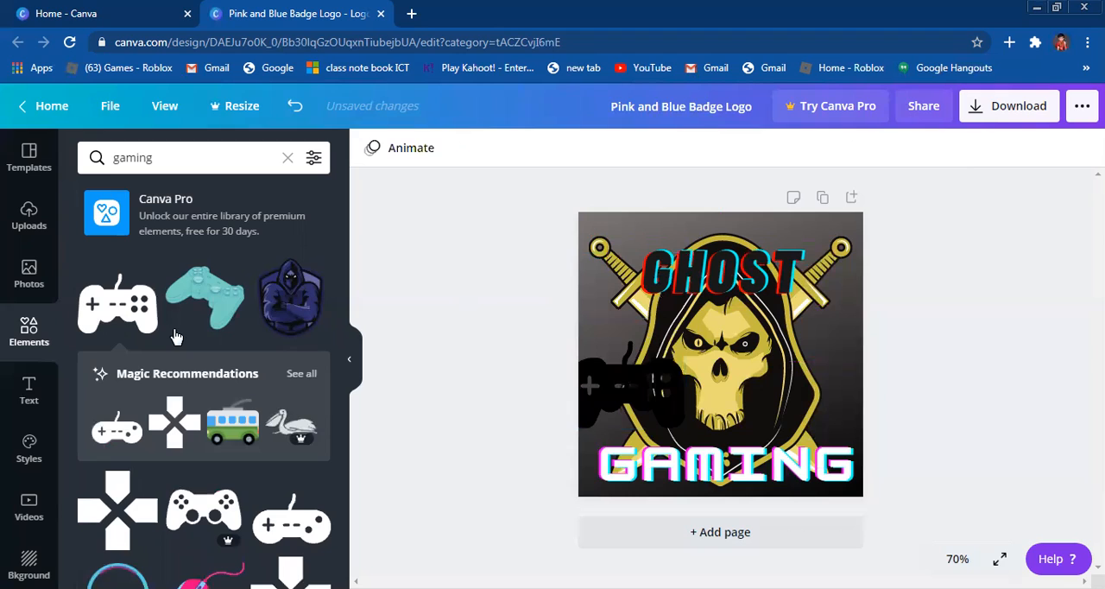
# Step: Add the free oval corded controller, shrink it slightly and place it at the logo's right edge opposite the first controller
pyautogui.click(296, 528)
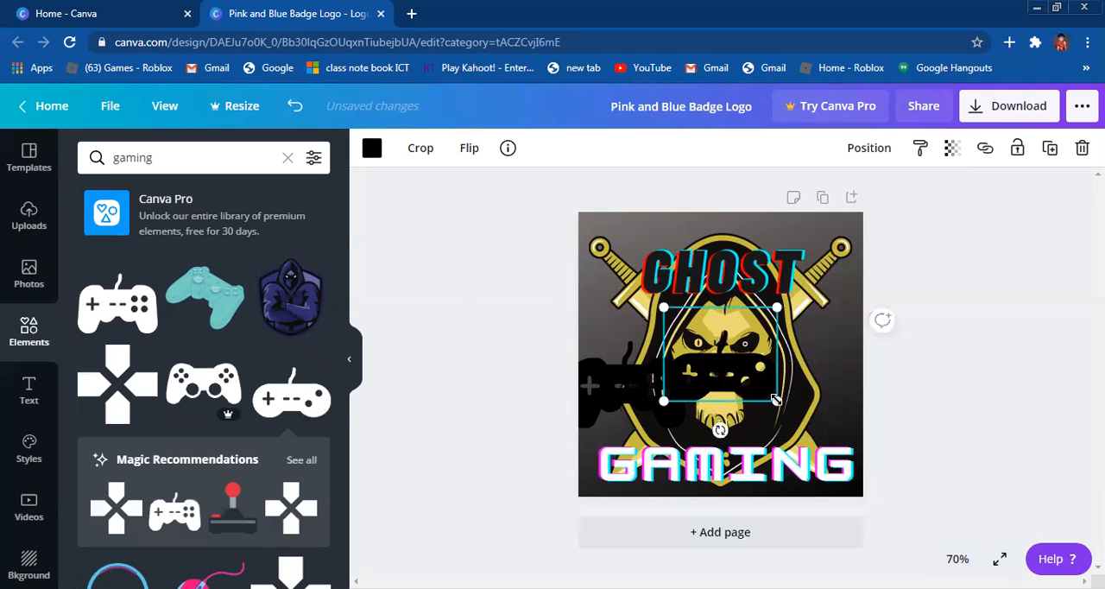
pyautogui.moveTo(771, 394); pyautogui.dragTo(771, 397)
pyautogui.moveTo(806, 336)
pyautogui.mouseDown()
pyautogui.moveTo(822, 331)
pyautogui.moveTo(826, 343)
pyautogui.mouseUp()
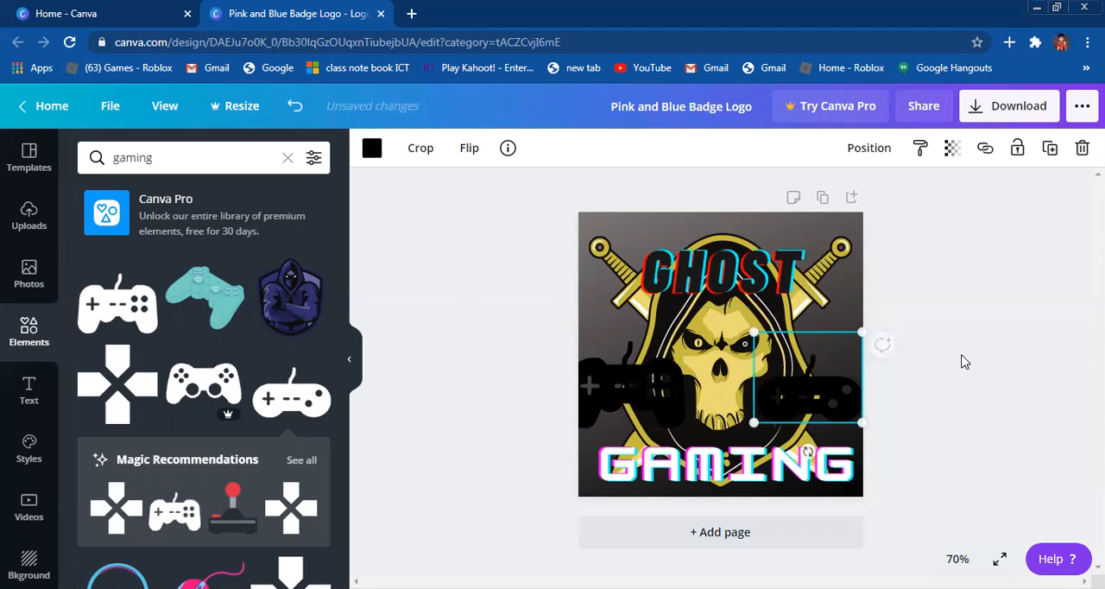
pyautogui.click(965, 362)
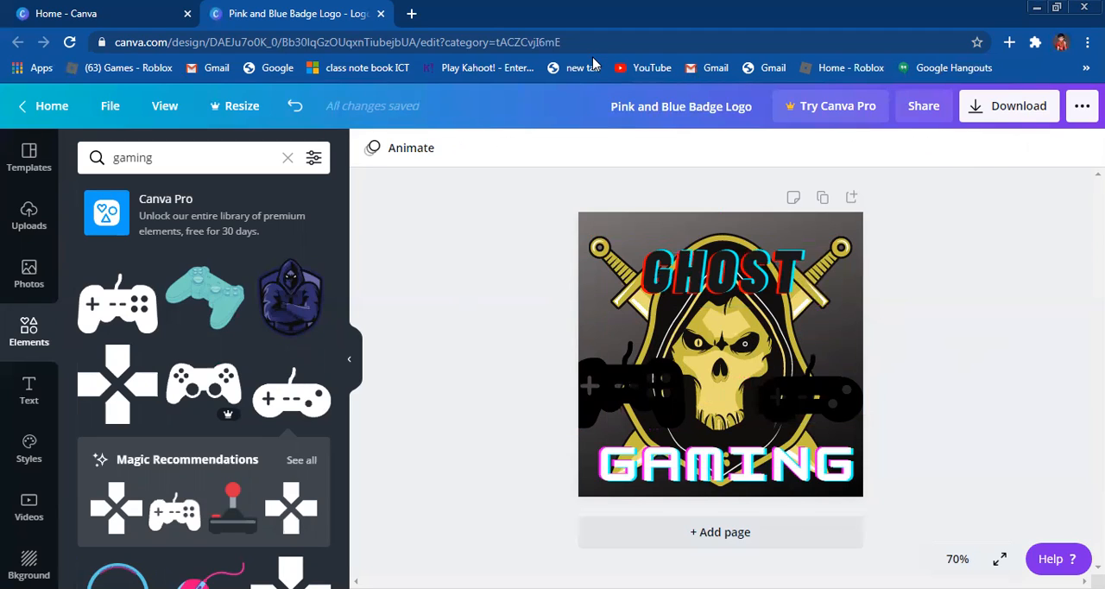
# Step: Close the Canva tabs and open the Photopea online photo editor at photopea.com
pyautogui.click(413, 14)
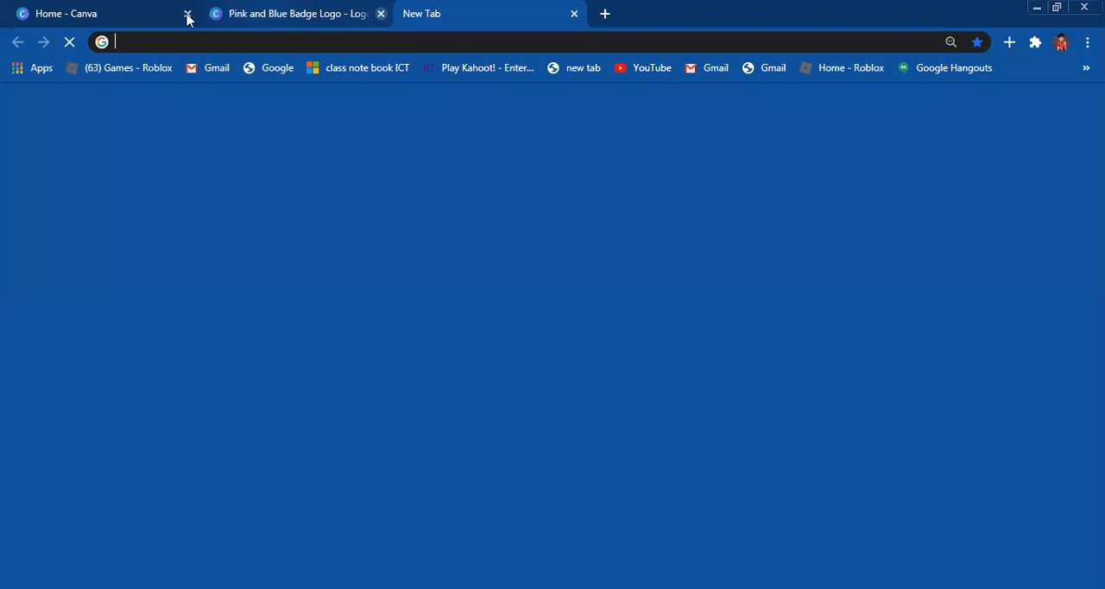
pyautogui.click(186, 14)
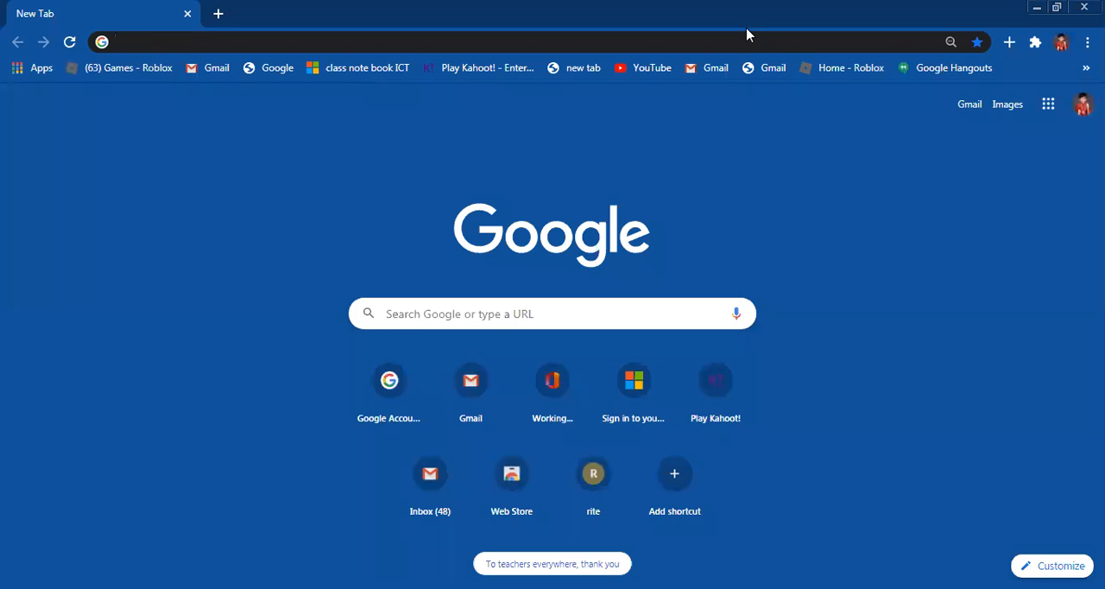
pyautogui.write('pho')
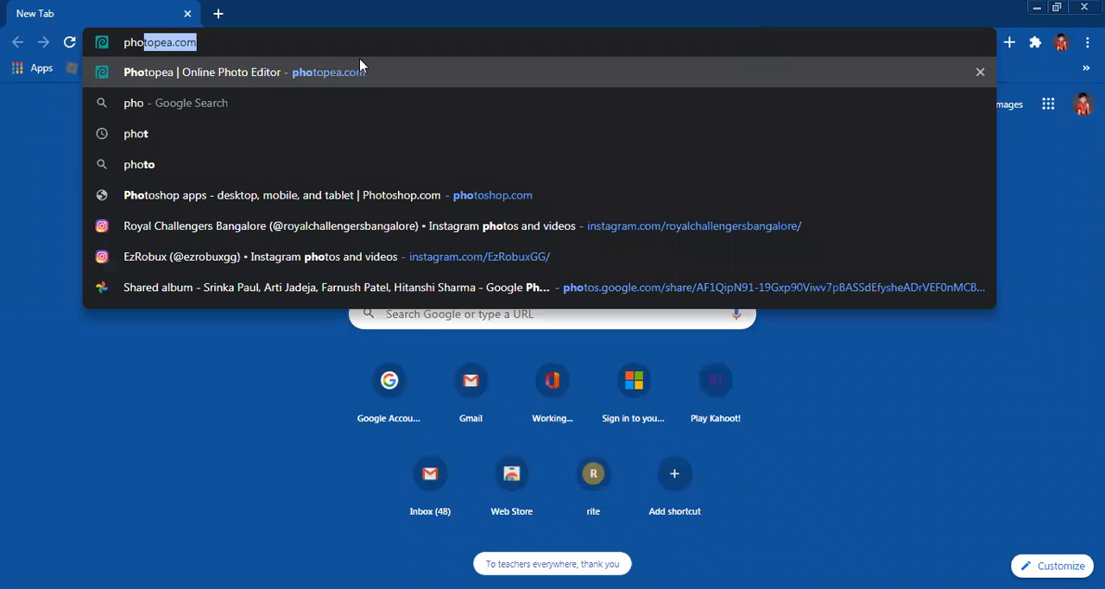
pyautogui.write('to')
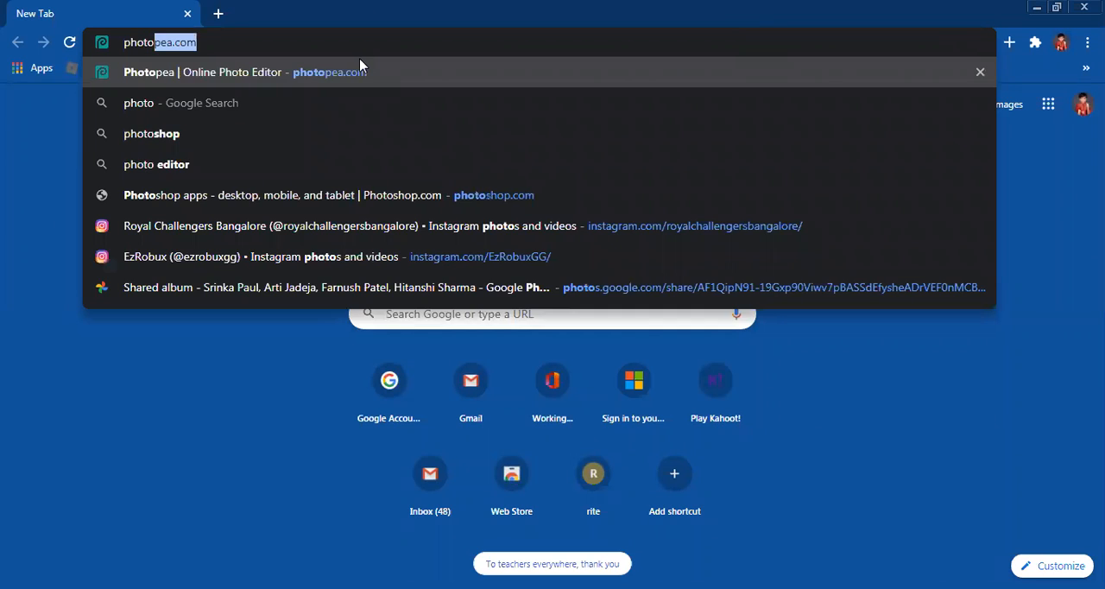
pyautogui.write('pr')
pyautogui.press('BackSpace')
pyautogui.write('e')
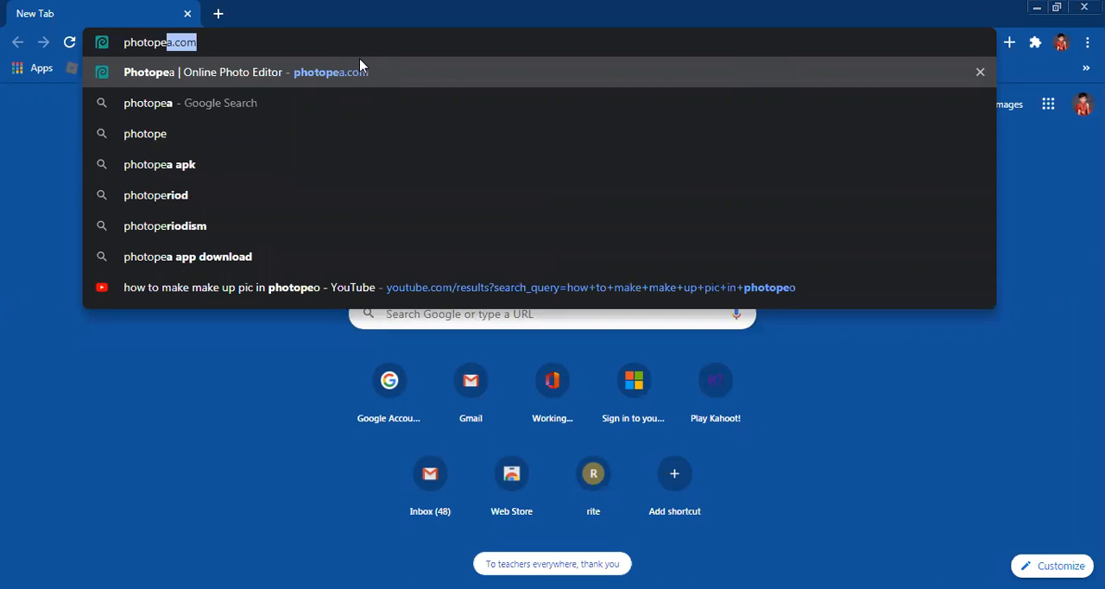
pyautogui.write('a')
pyautogui.press('Right')
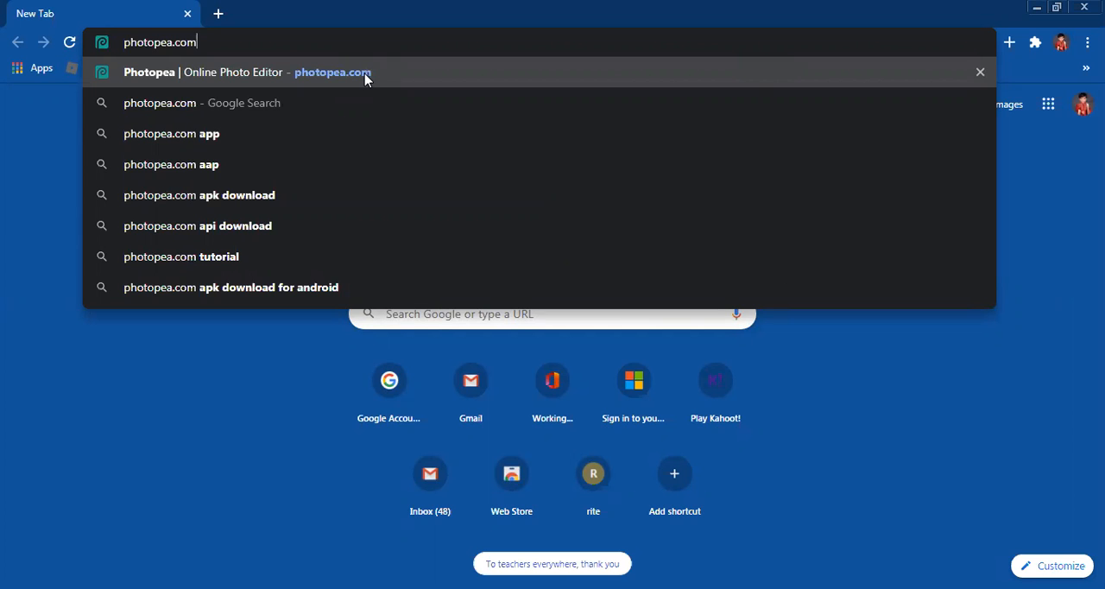
pyautogui.click(364, 78)
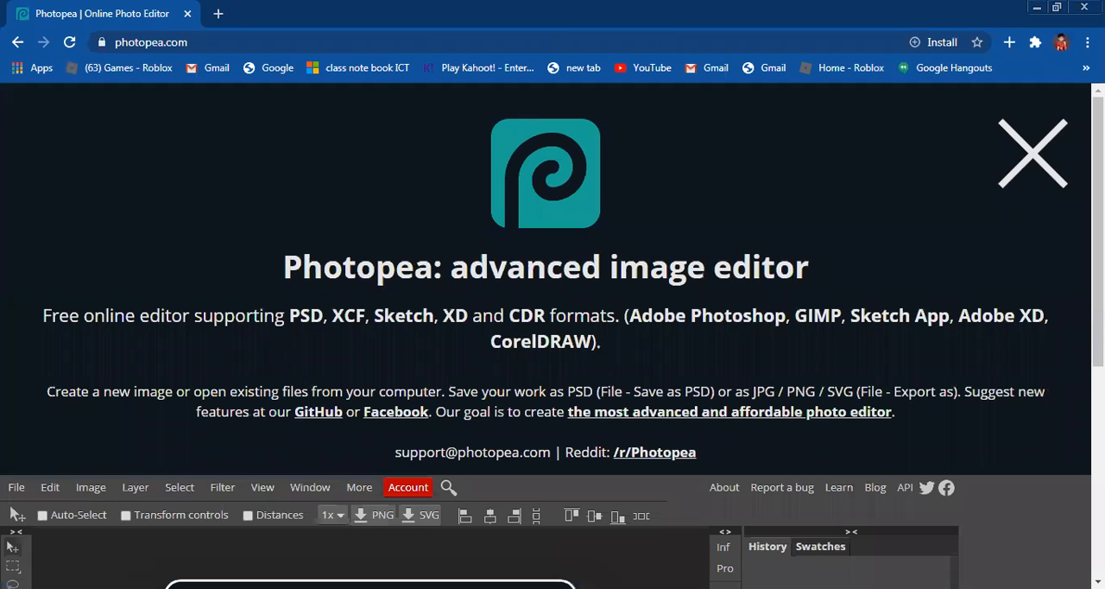
pyautogui.scroll(-5, 999, 486)
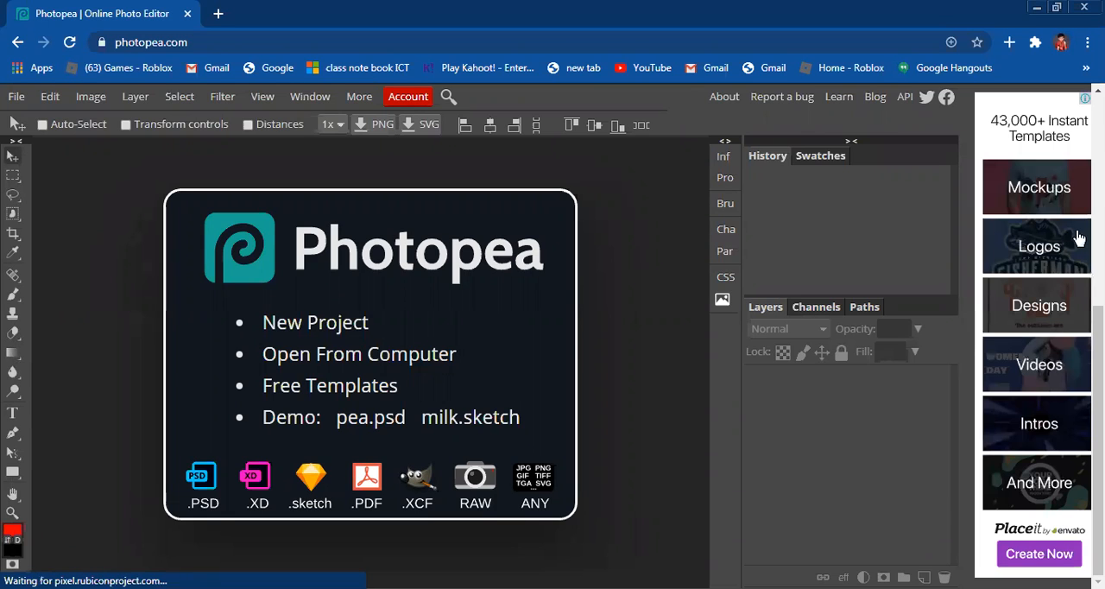
# Step: Open the Placeit site from the advertised Logos category and search its template library for gaming
pyautogui.click(1052, 249)
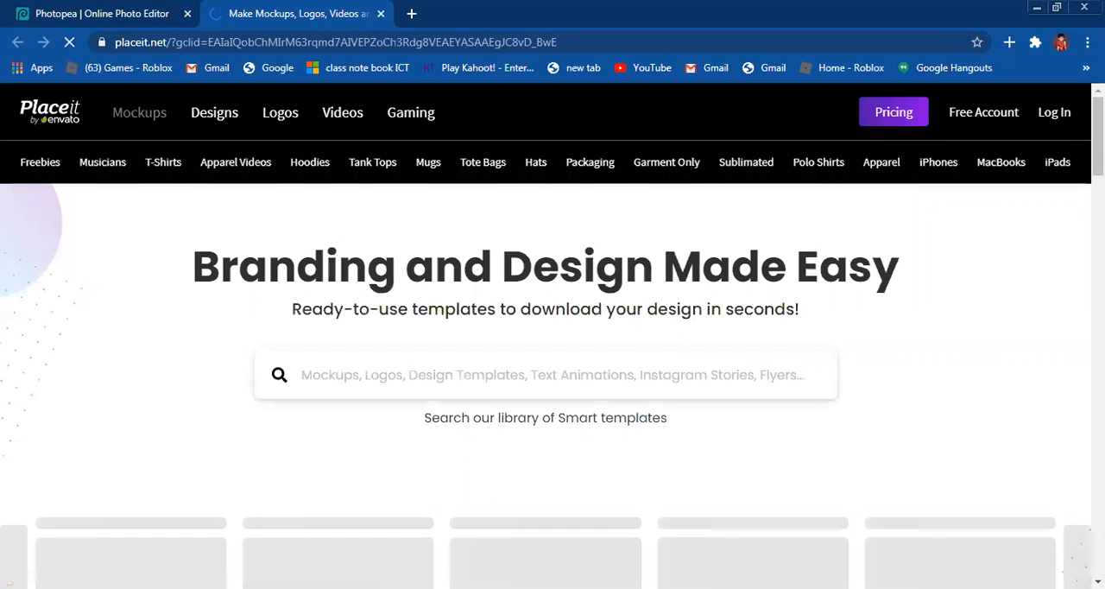
pyautogui.scroll(-5, 552, 380)
pyautogui.scroll(5, 553, 380)
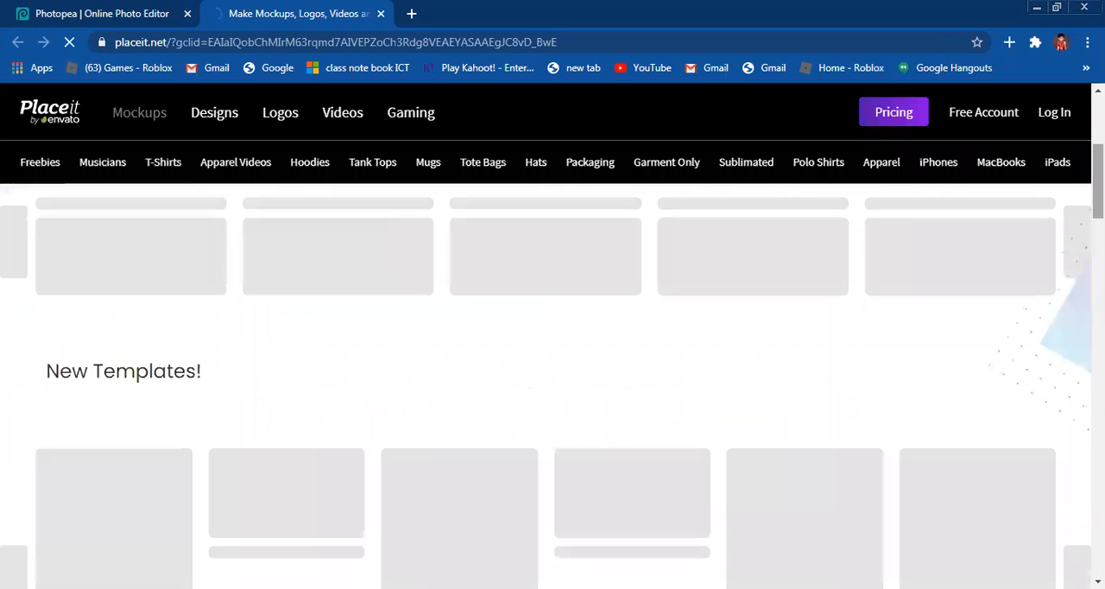
pyautogui.scroll(3, 553, 380)
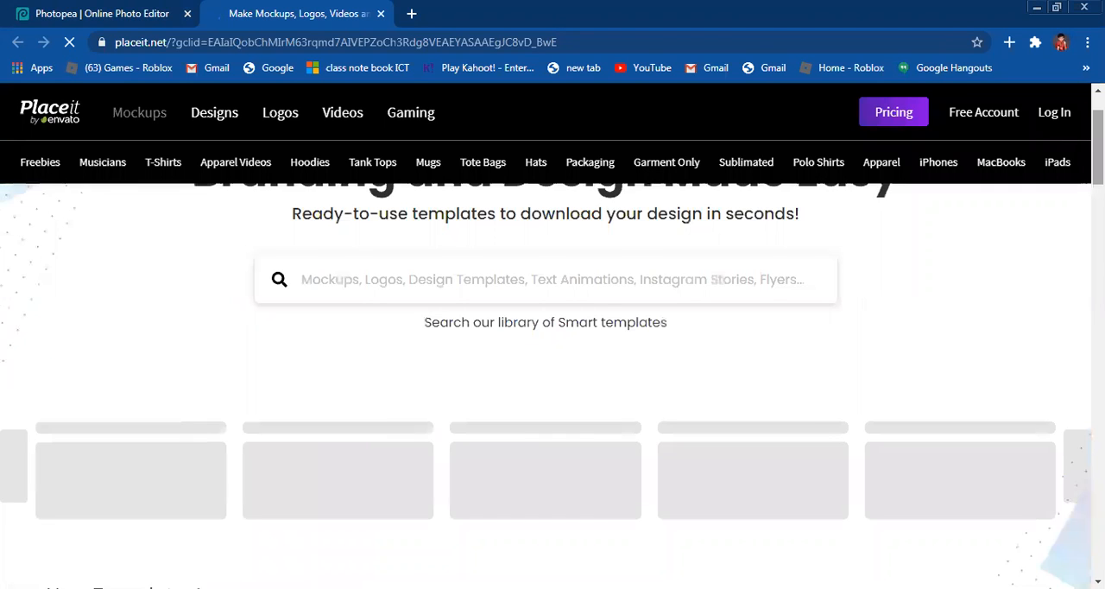
pyautogui.scroll(1, 635, 350)
pyautogui.click(636, 347)
pyautogui.write('g')
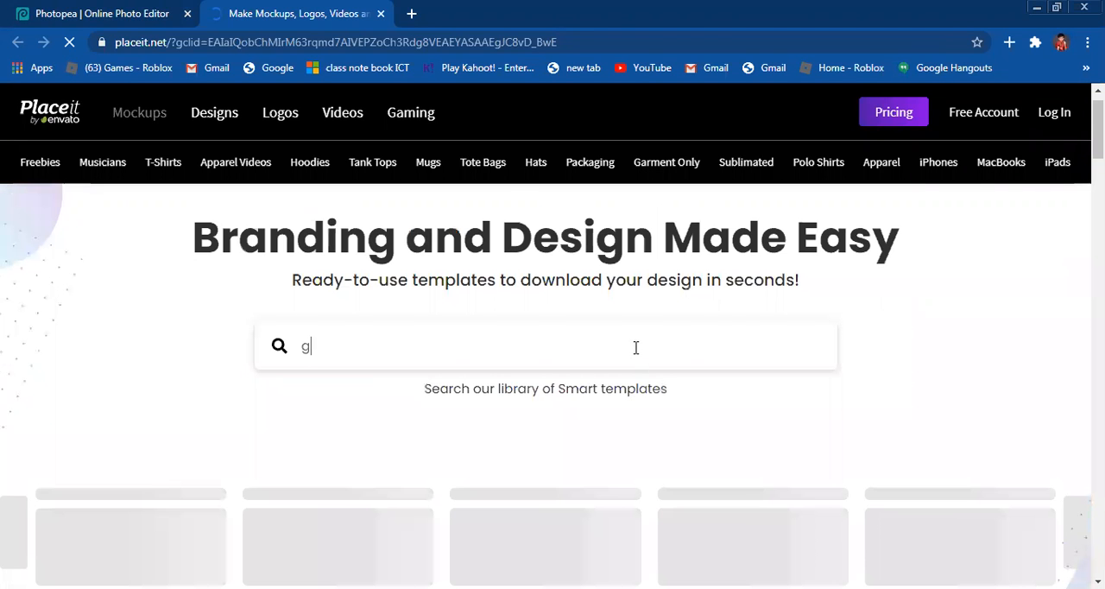
pyautogui.write('amin')
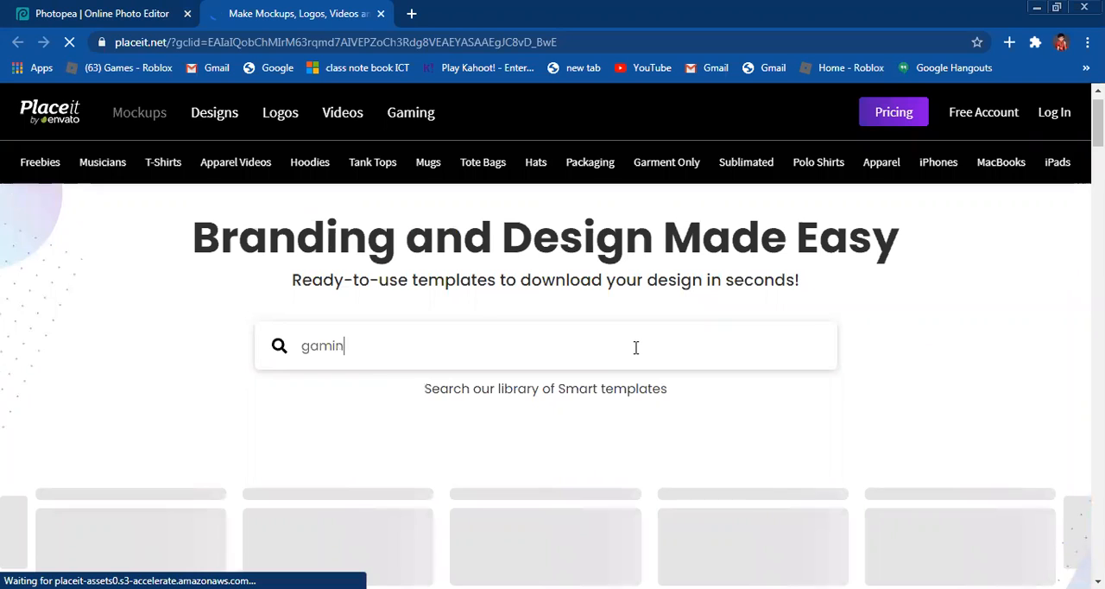
pyautogui.write('g')
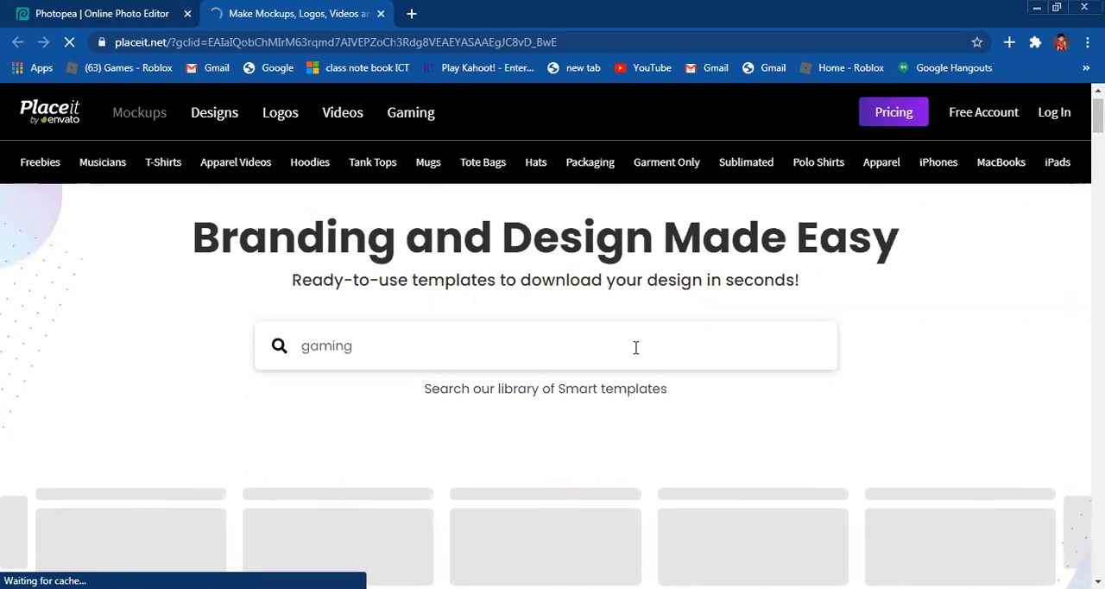
pyautogui.press('Return')
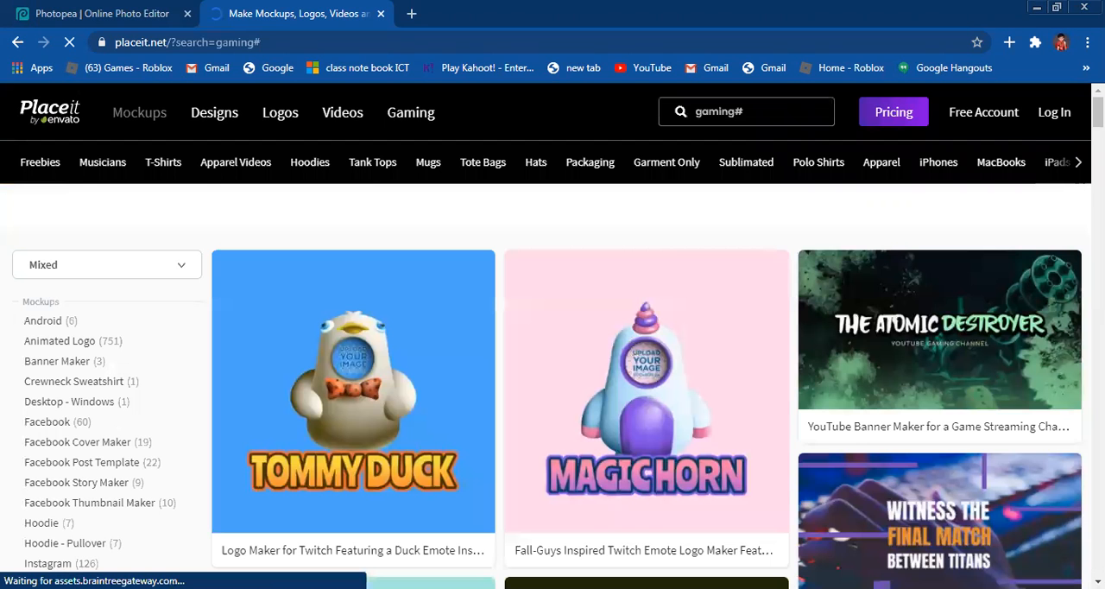
# Step: Browse the gaming templates and open the Harvester of Souls hooded skull logo template
pyautogui.scroll(-5, 647, 389)
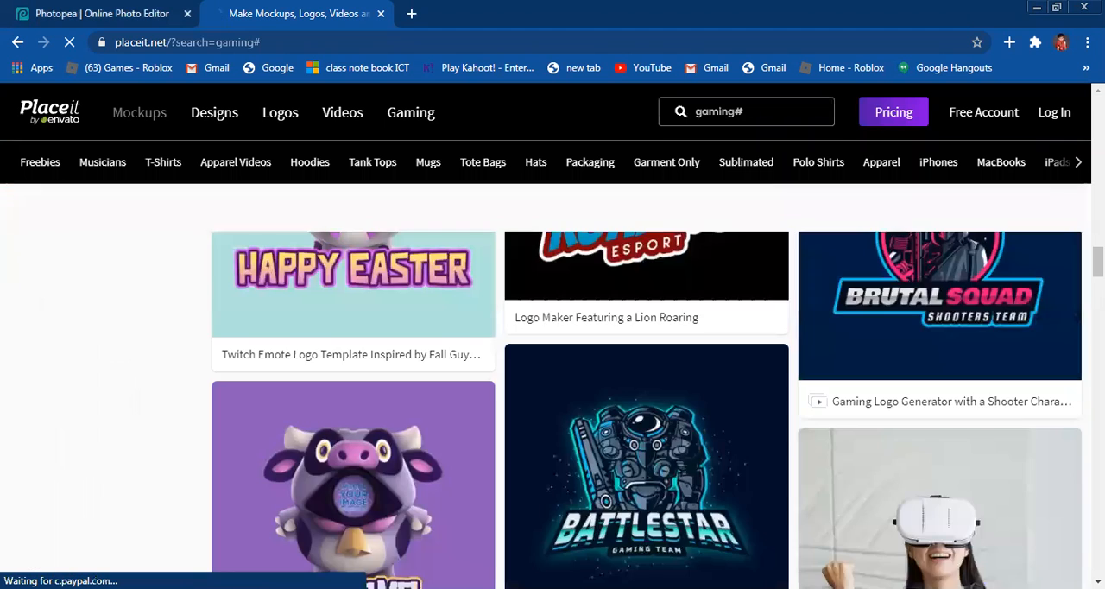
pyautogui.scroll(3, 648, 389)
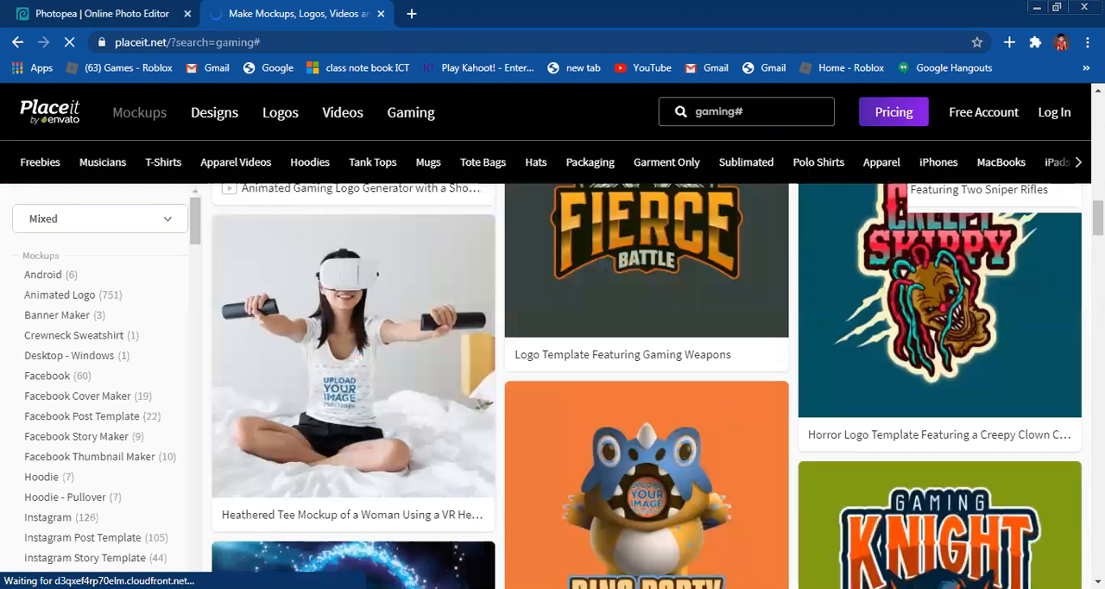
pyautogui.scroll(3, 648, 389)
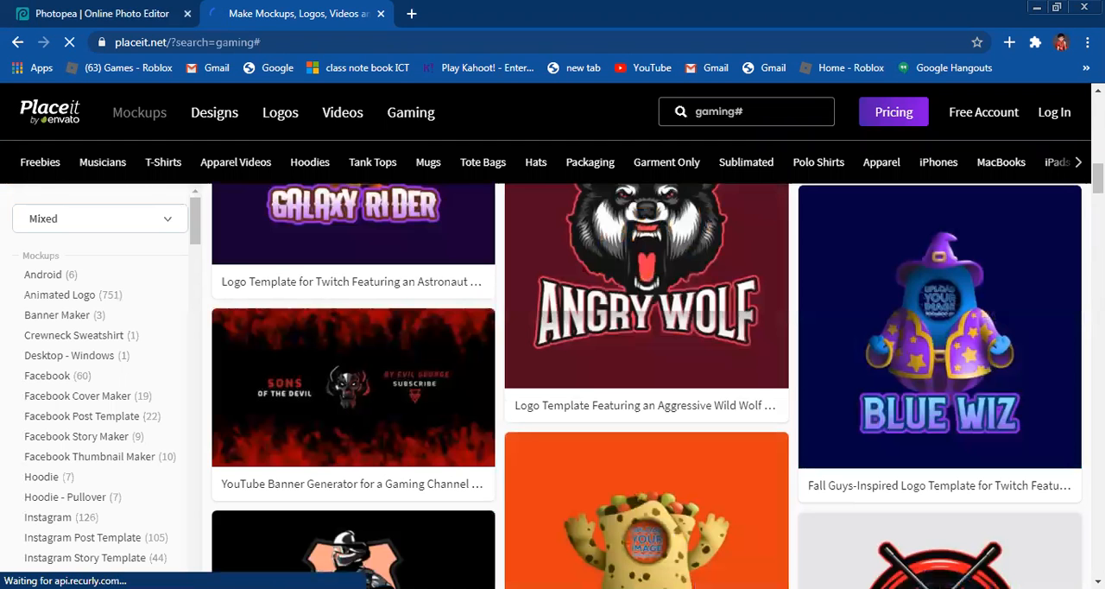
pyautogui.scroll(2, 648, 389)
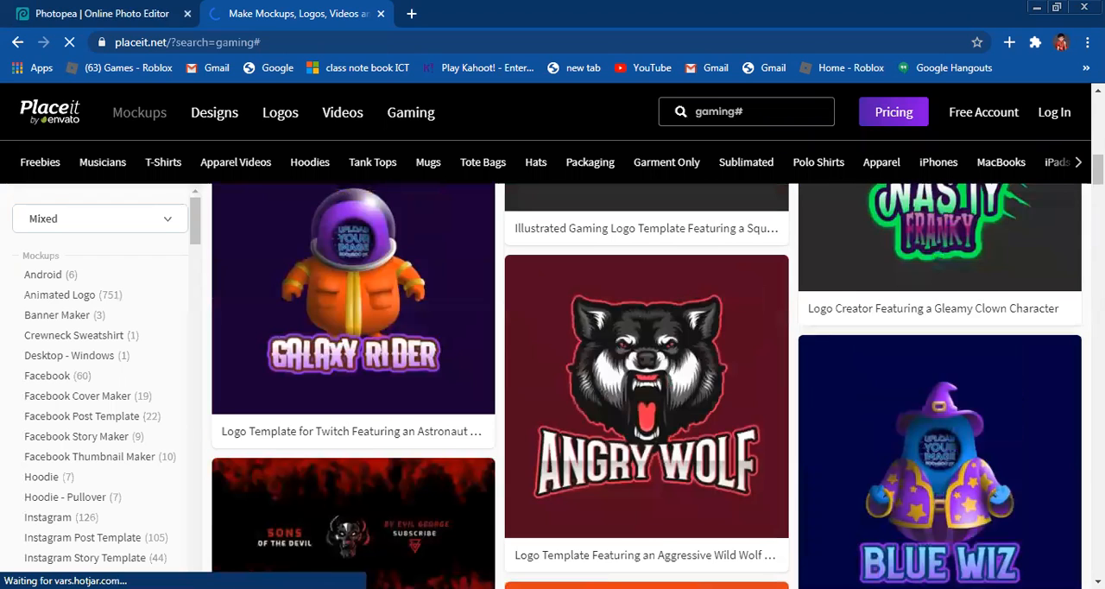
pyautogui.scroll(8, 938, 473)
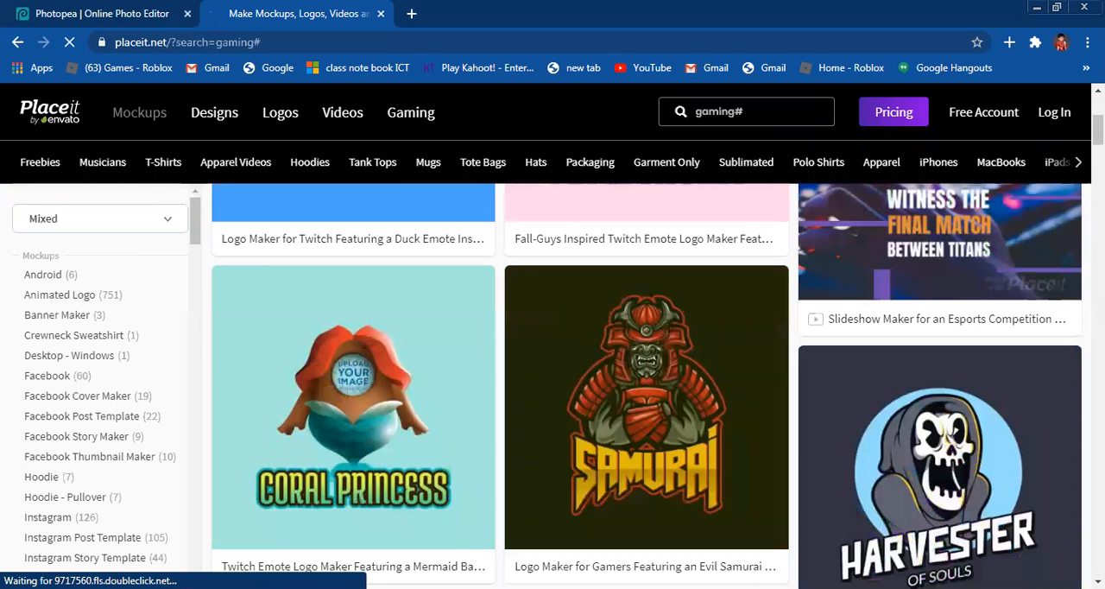
pyautogui.click(939, 473)
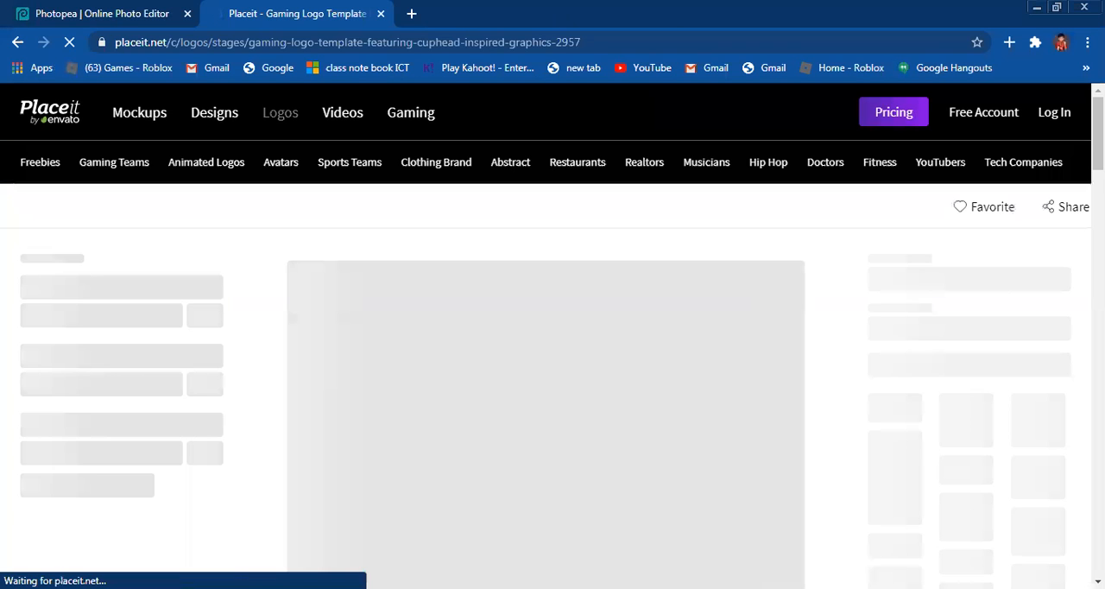
# Step: Open the content request page from the template page, and close both Placeit tabs to return to Photopea
pyautogui.scroll(-5, 553, 345)
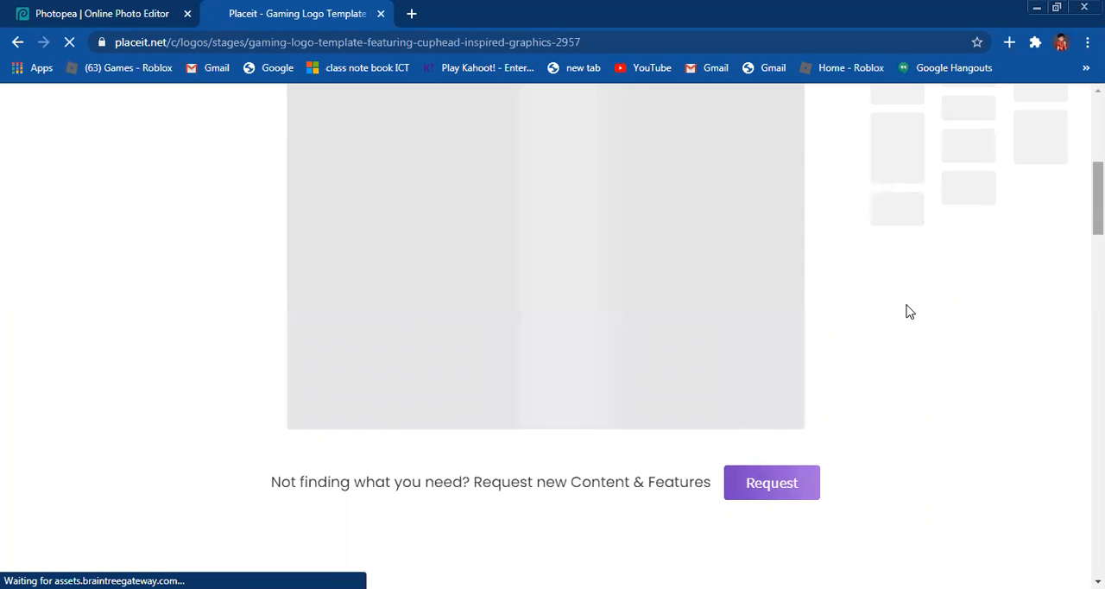
pyautogui.click(769, 496)
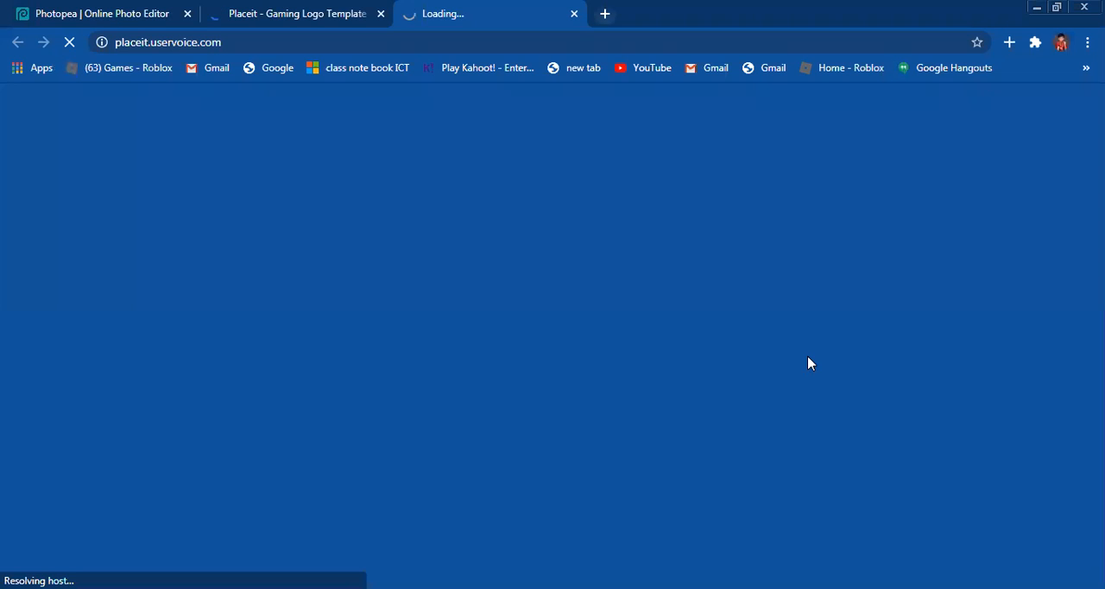
pyautogui.click(574, 13)
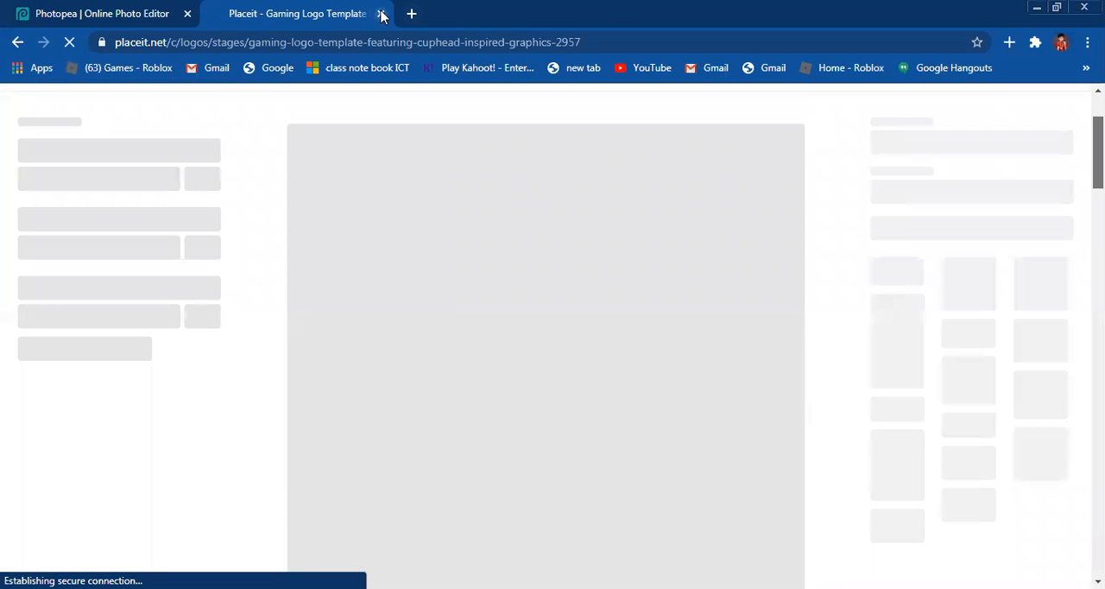
pyautogui.click(382, 15)
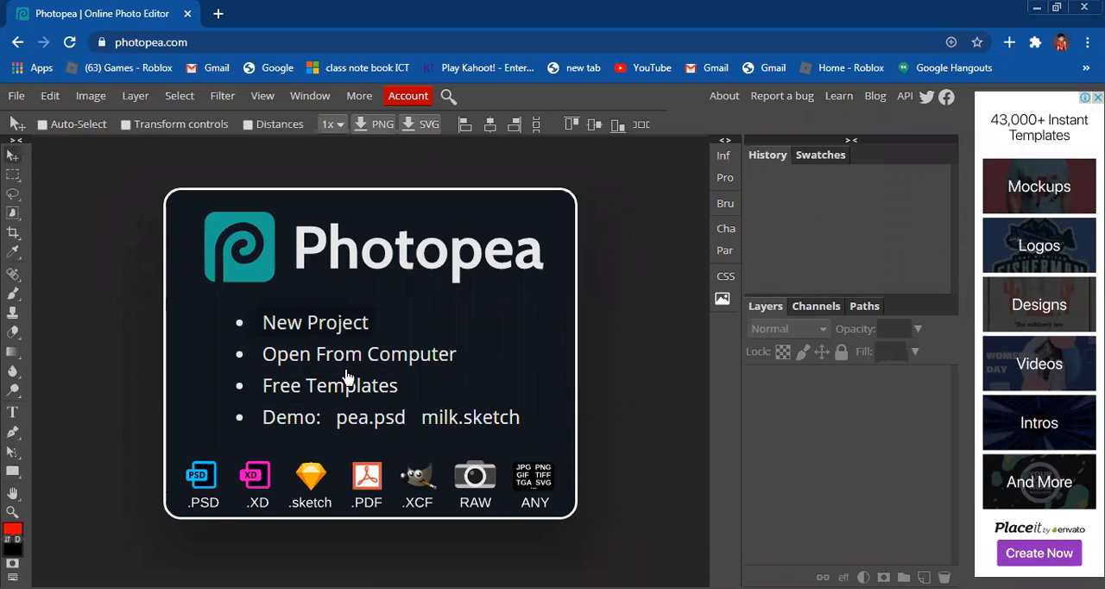
# Step: Create a blank white 1280 by 720 px project, and leave it to return to the Photopea start screen
pyautogui.click(317, 321)
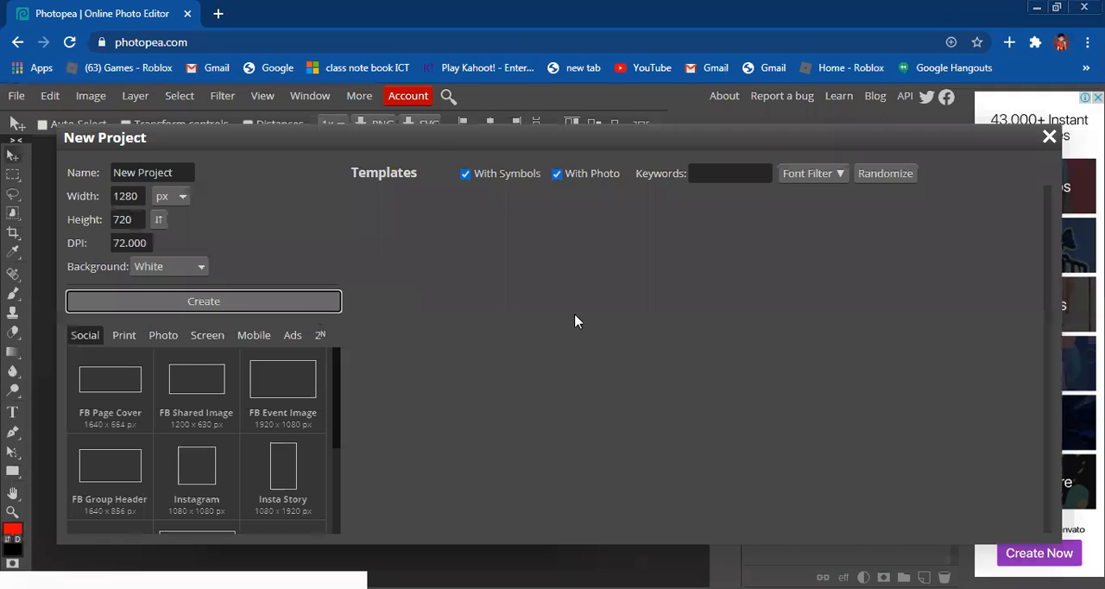
pyautogui.press('Return')
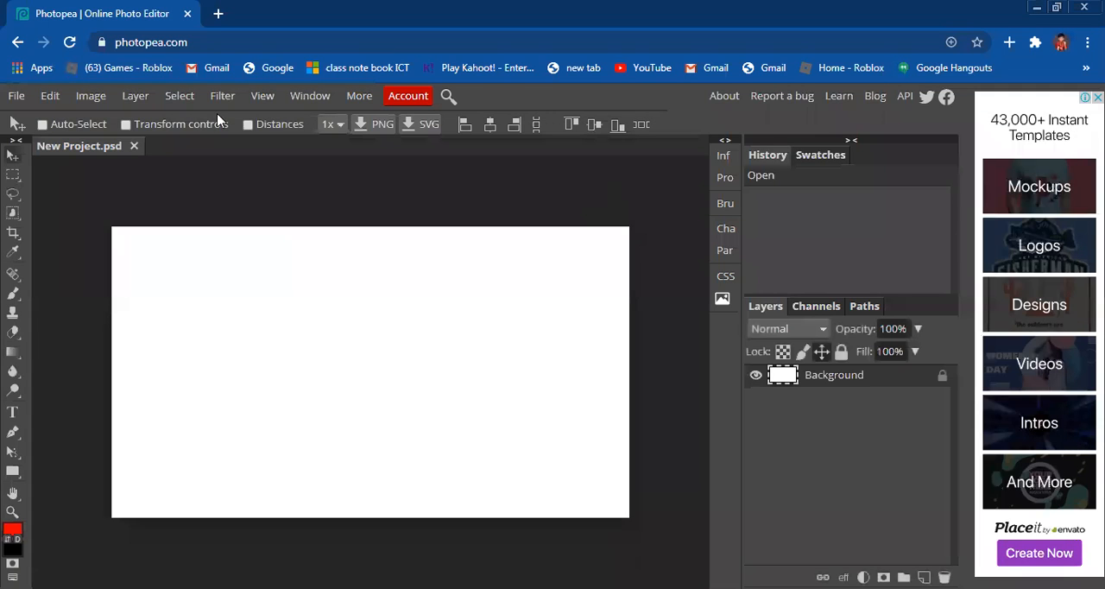
pyautogui.click(17, 44)
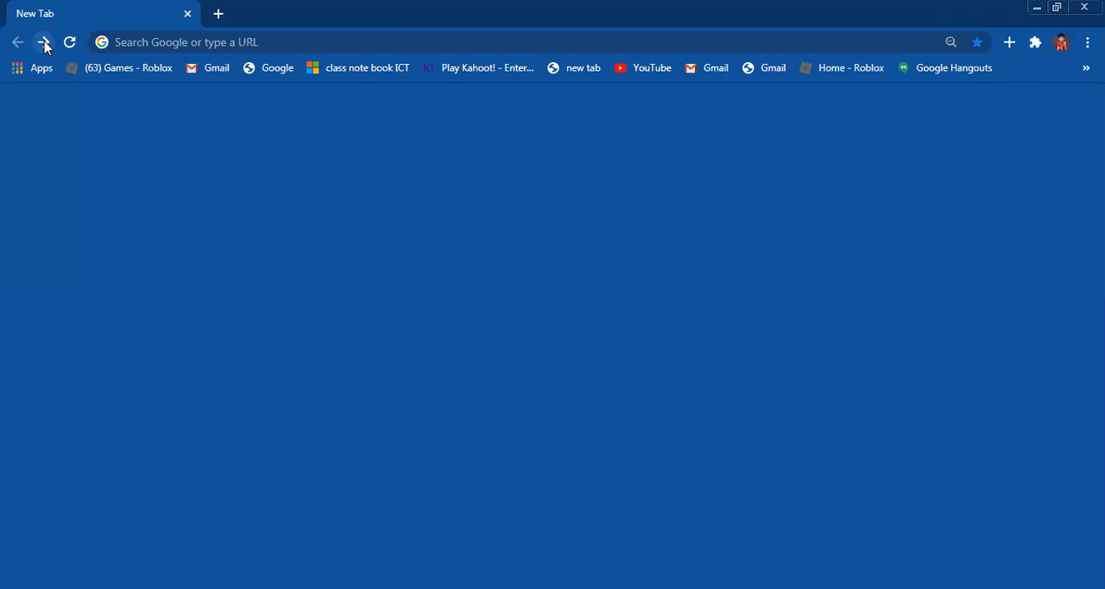
pyautogui.click(44, 43)
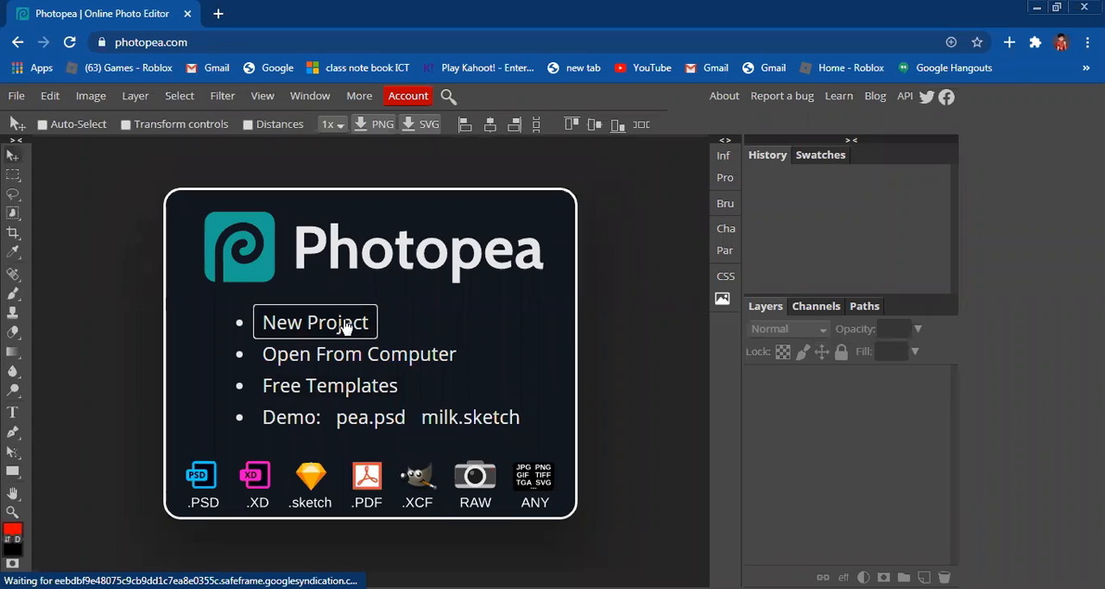
# Step: Open the new project setup and look through the available project templates
pyautogui.click(344, 323)
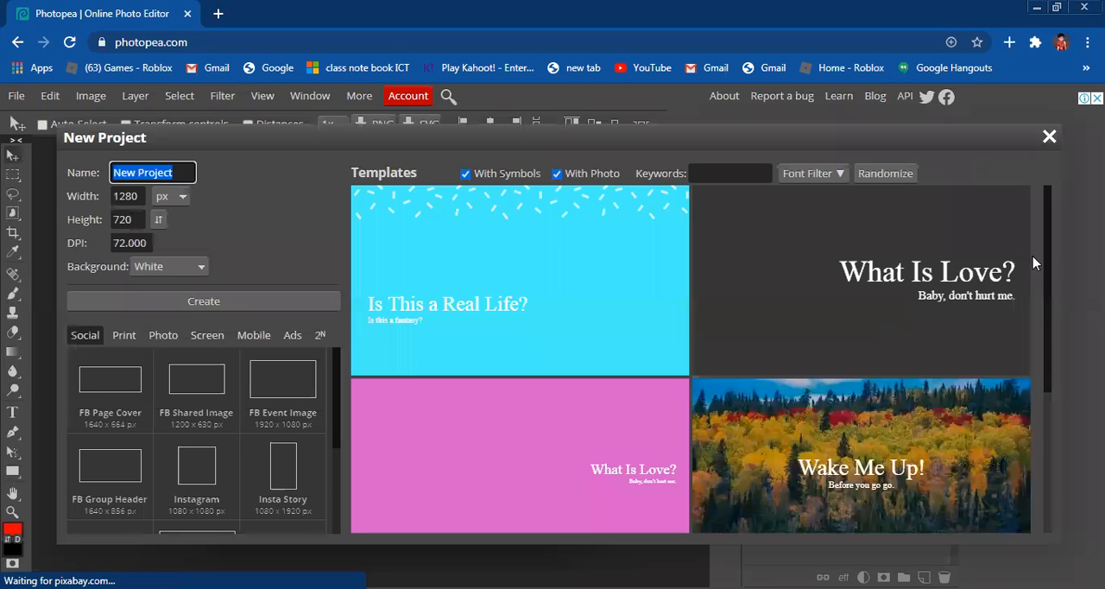
pyautogui.scroll(-1, 1047, 350)
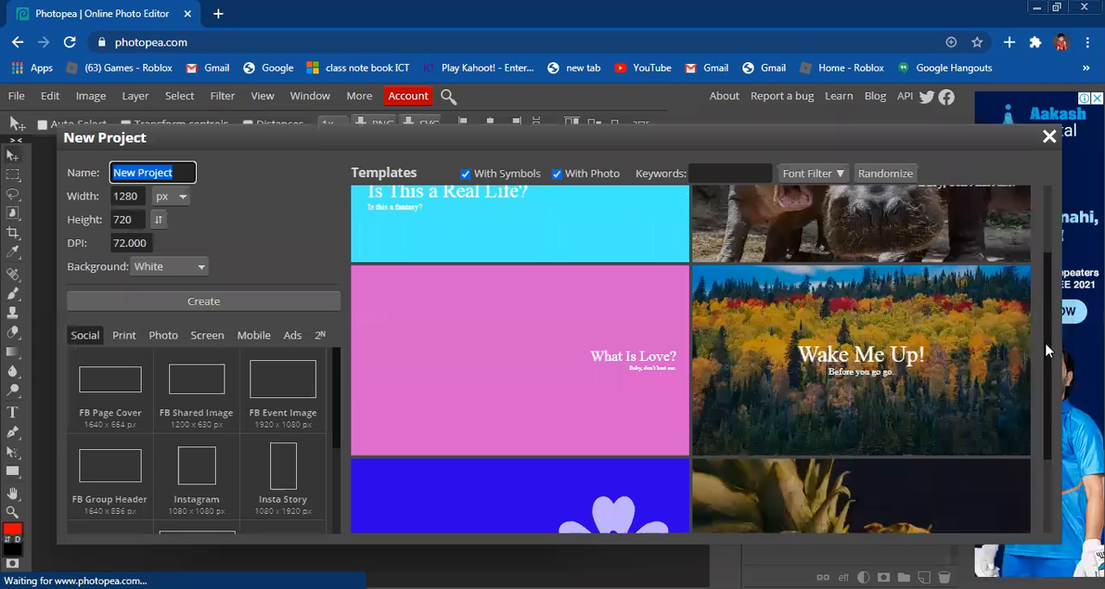
pyautogui.scroll(-1, 1046, 380)
pyautogui.scroll(-1, 1046, 462)
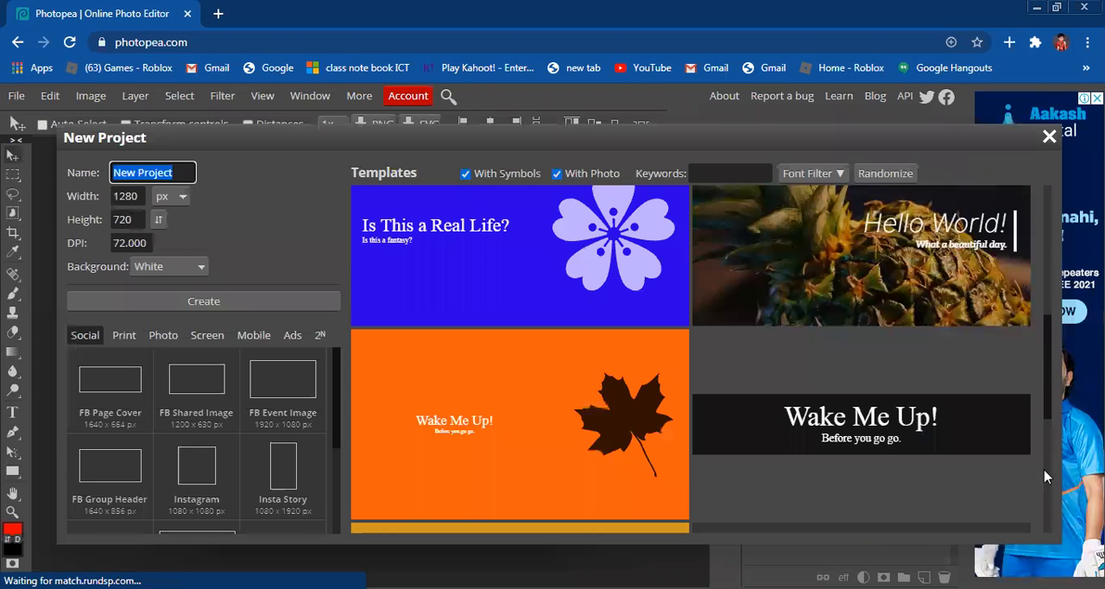
pyautogui.scroll(-1, 1048, 523)
pyautogui.scroll(-1, 1052, 536)
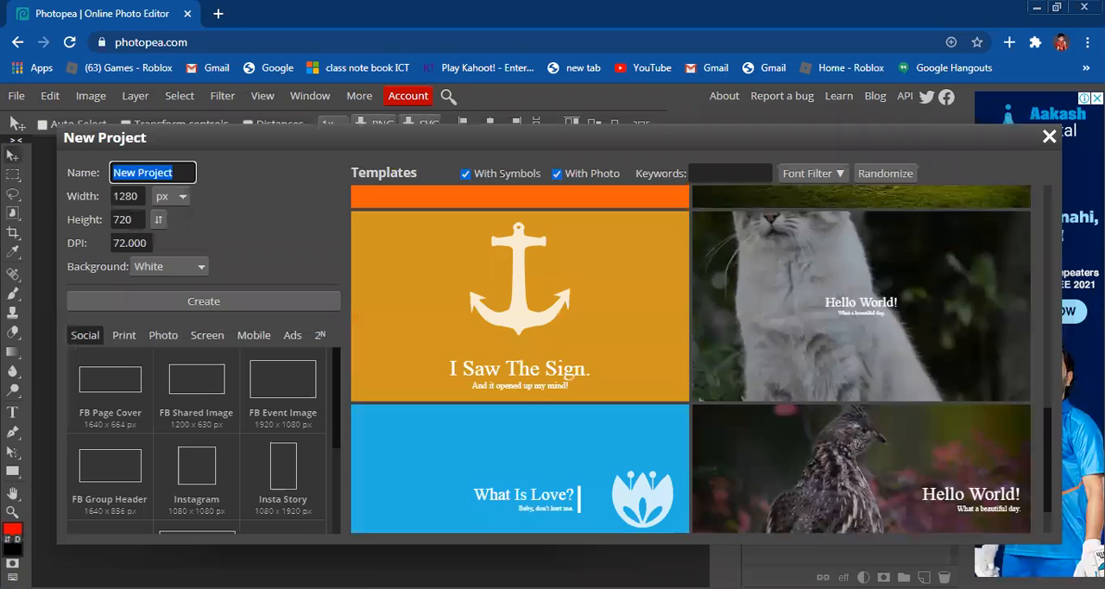
pyautogui.scroll(-1, 1056, 449)
pyautogui.scroll(-1, 1048, 415)
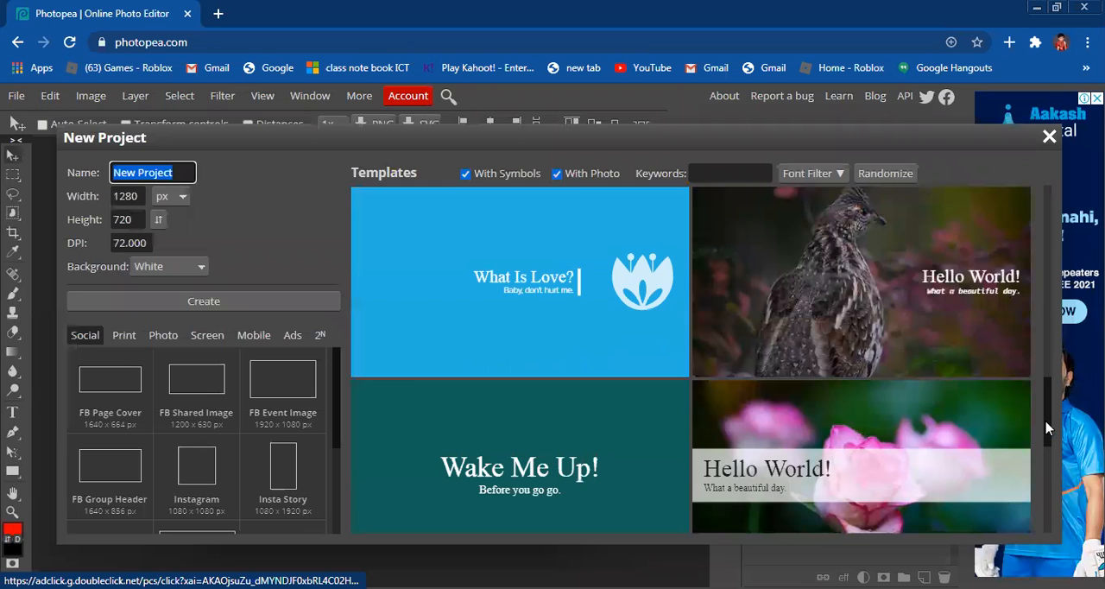
pyautogui.scroll(-1, 1044, 481)
pyautogui.scroll(-1, 1039, 510)
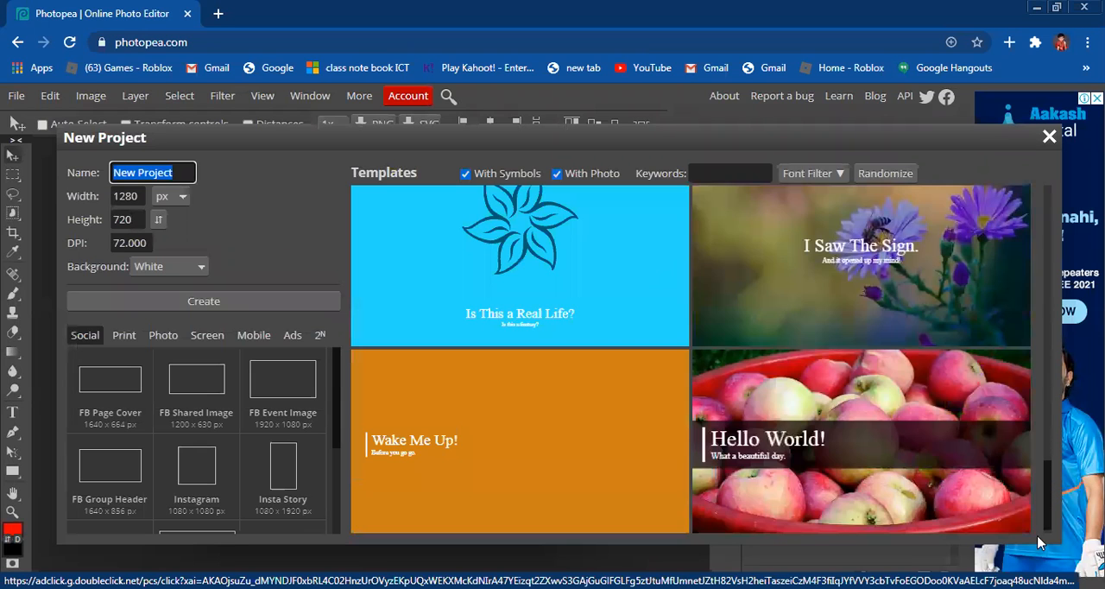
# Step: Browse further down the list of project templates
pyautogui.scroll(-1, 1045, 526)
pyautogui.scroll(-1, 1039, 557)
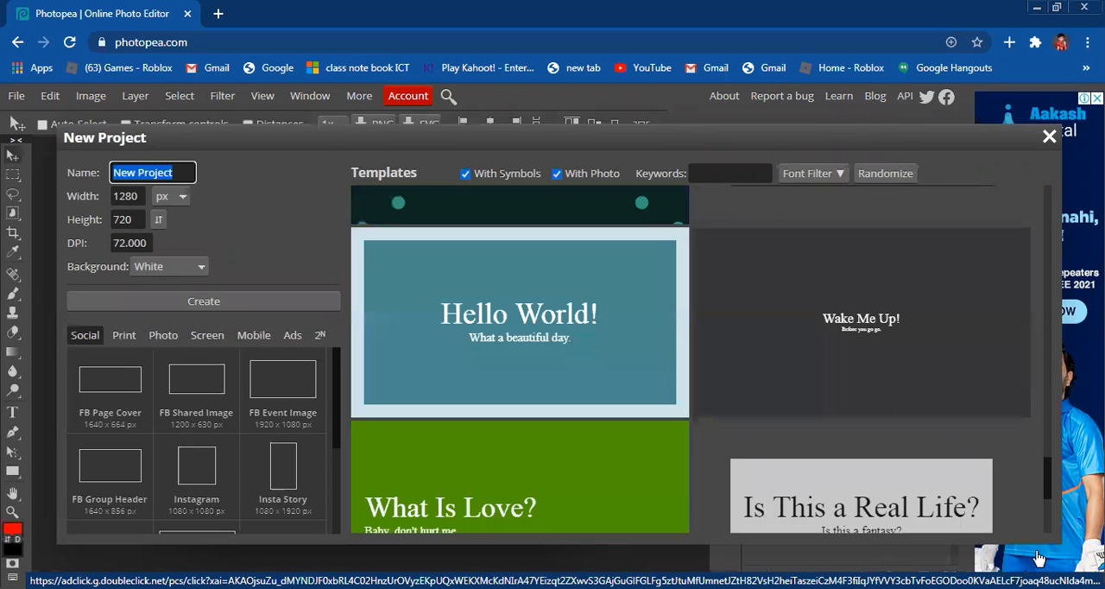
pyautogui.scroll(-1, 1052, 540)
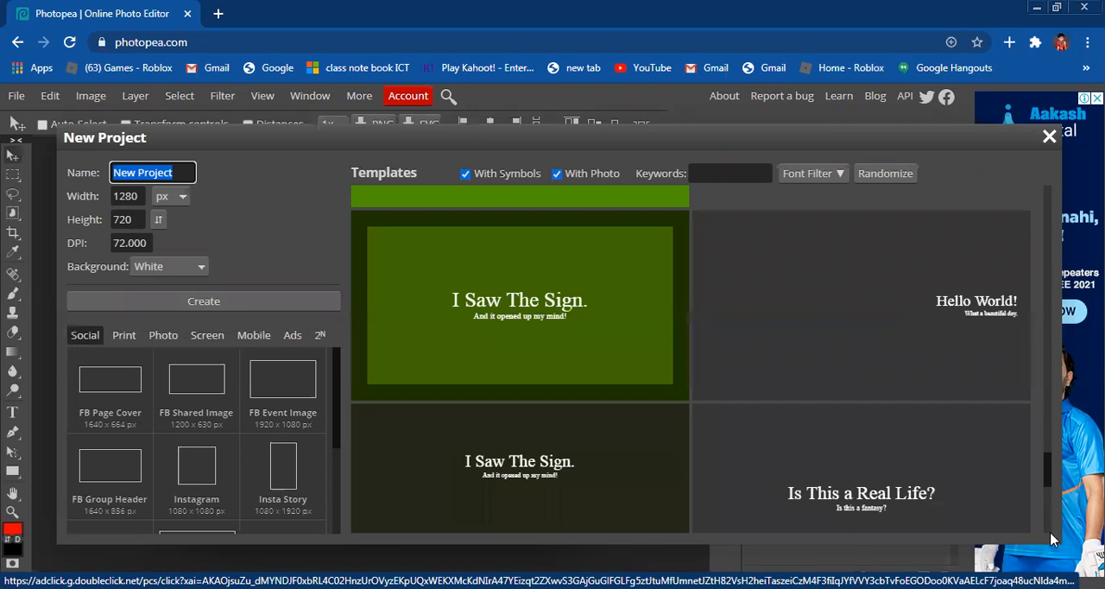
pyautogui.scroll(-1, 821, 294)
pyautogui.scroll(-1, 785, 269)
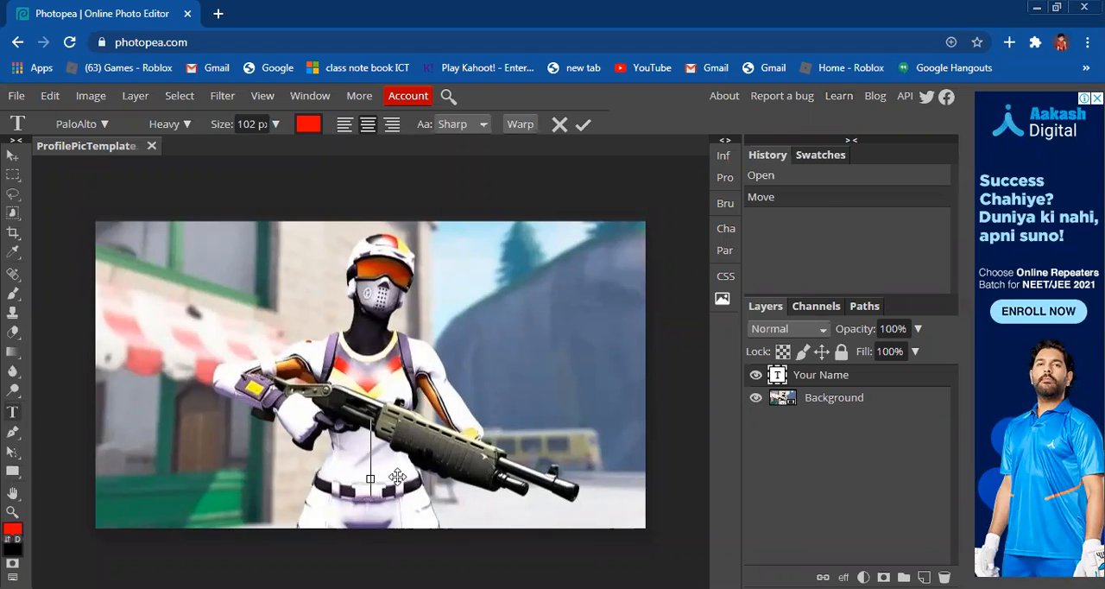
# Step: Enter "ghost gaming" as the text of the Your Name layer in the profile picture template
pyautogui.write('h')
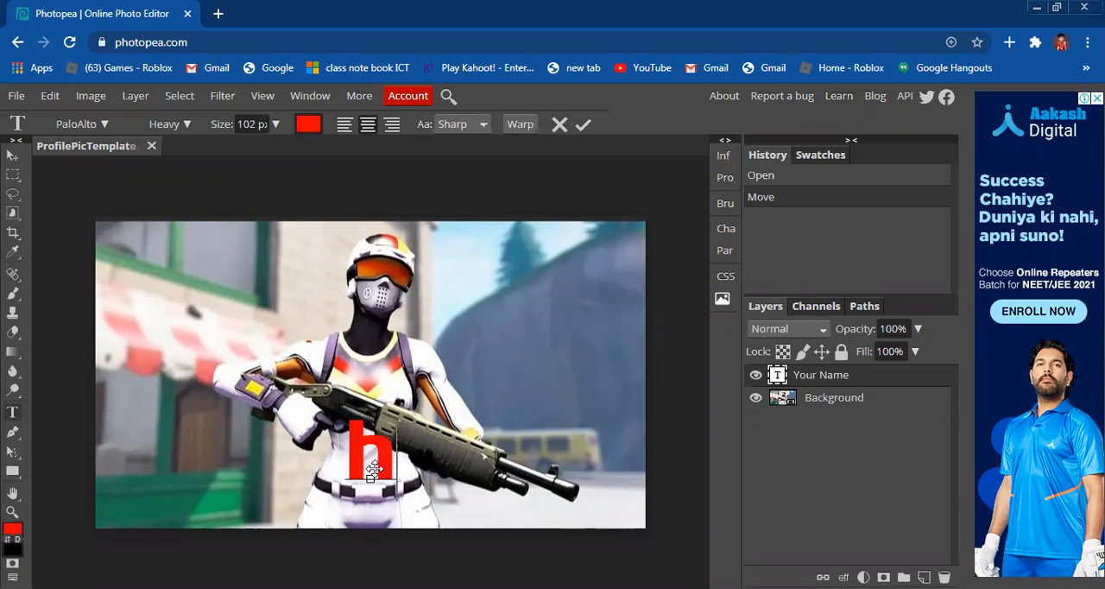
pyautogui.press('BackSpace')
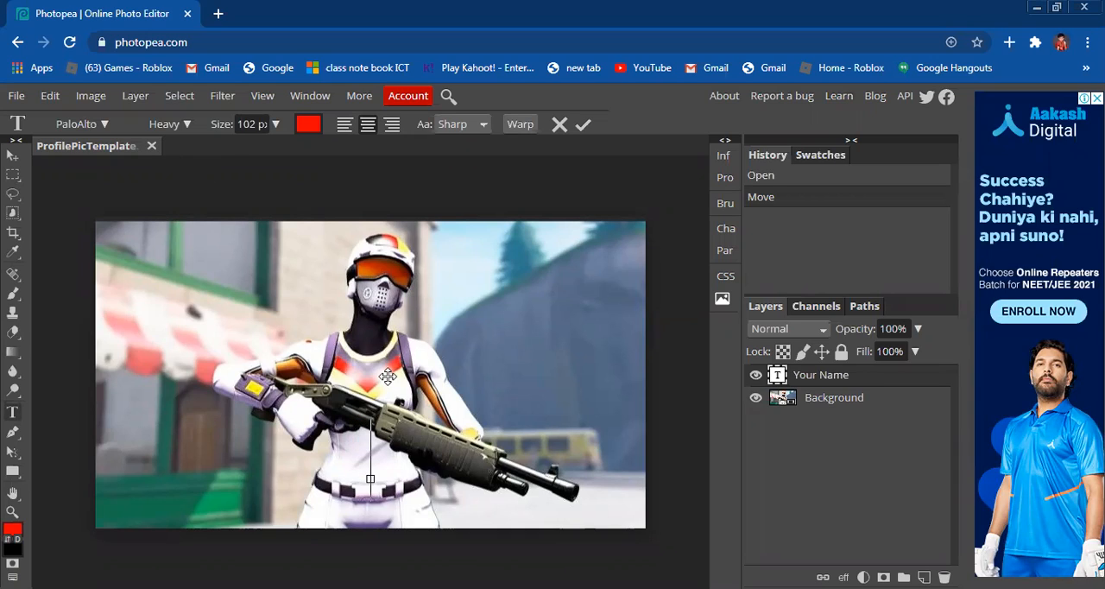
pyautogui.write('gh')
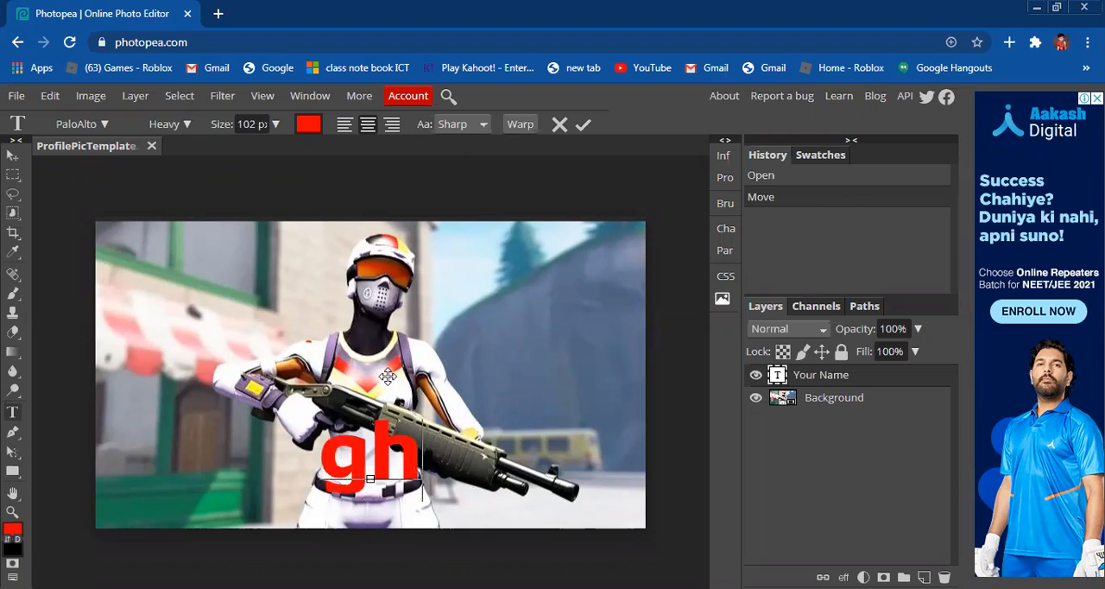
pyautogui.write('ost')
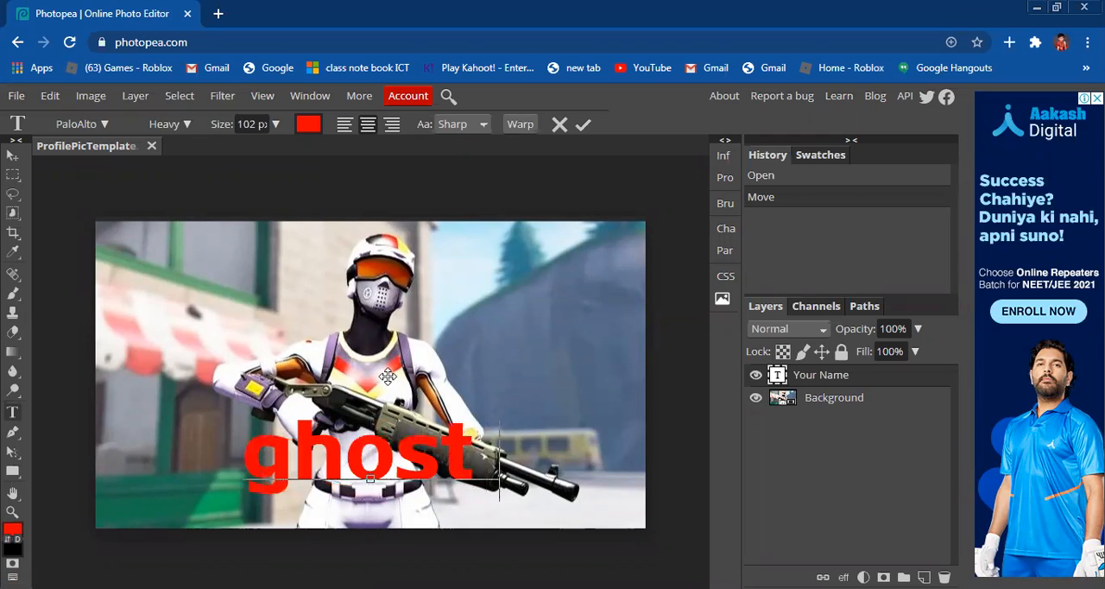
pyautogui.write(' gaming')
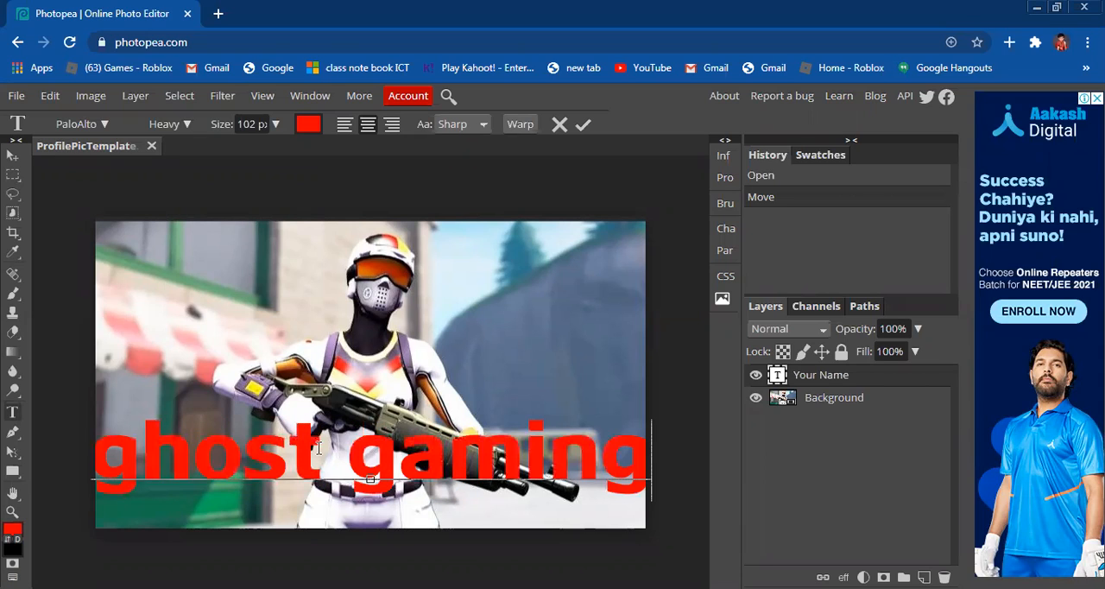
# Step: Delete all of the "ghost gaming" text from the Your Name layer
pyautogui.moveTo(325, 445); pyautogui.dragTo(97, 461)
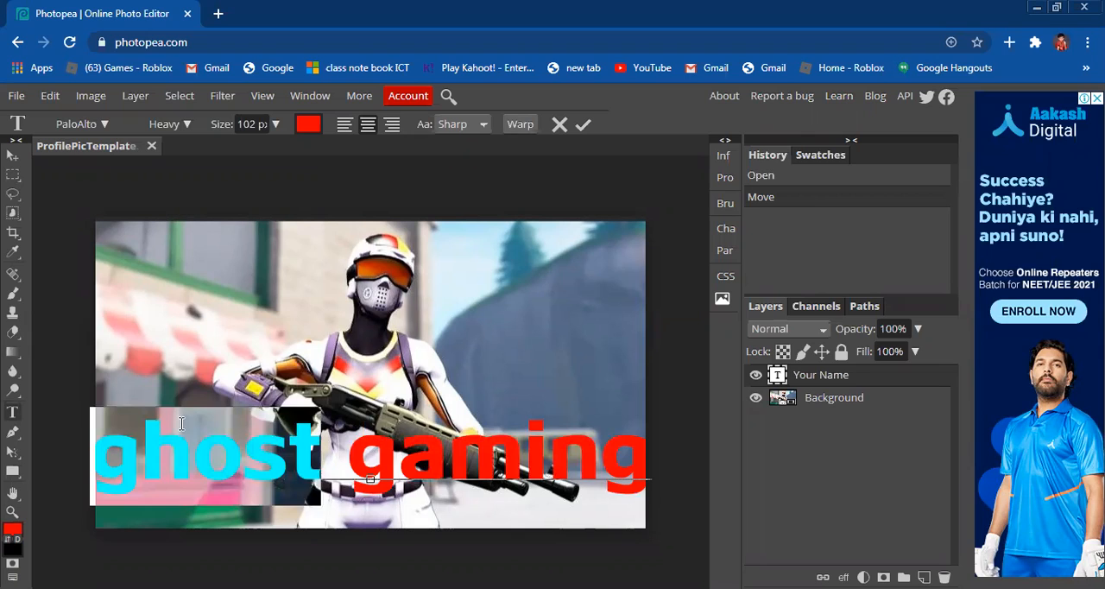
pyautogui.click(228, 422)
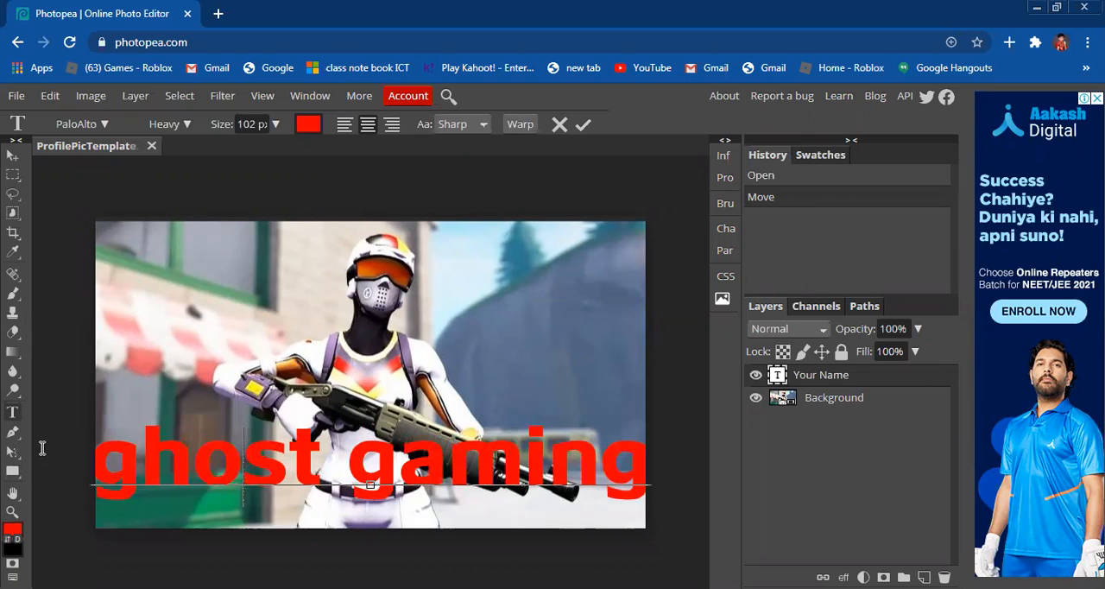
pyautogui.press('BackSpace')
pyautogui.press('BackSpace')
pyautogui.press('BackSpace')
pyautogui.press('BackSpace')
pyautogui.press('BackSpace')
pyautogui.press('BackSpace')
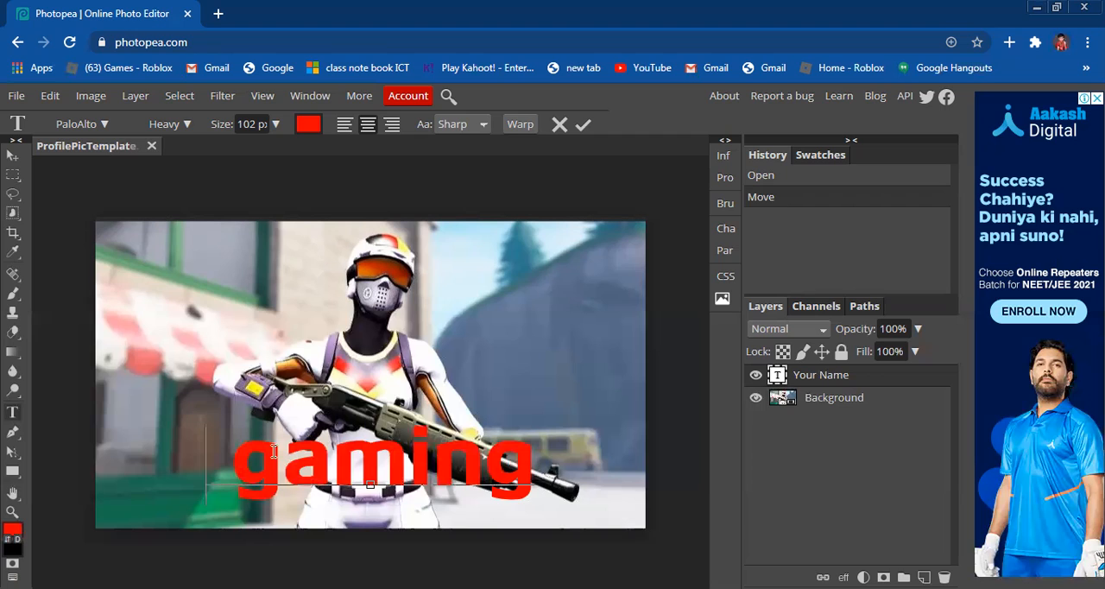
pyautogui.hotkey('ctrl', 'a')
pyautogui.press('BackSpace')
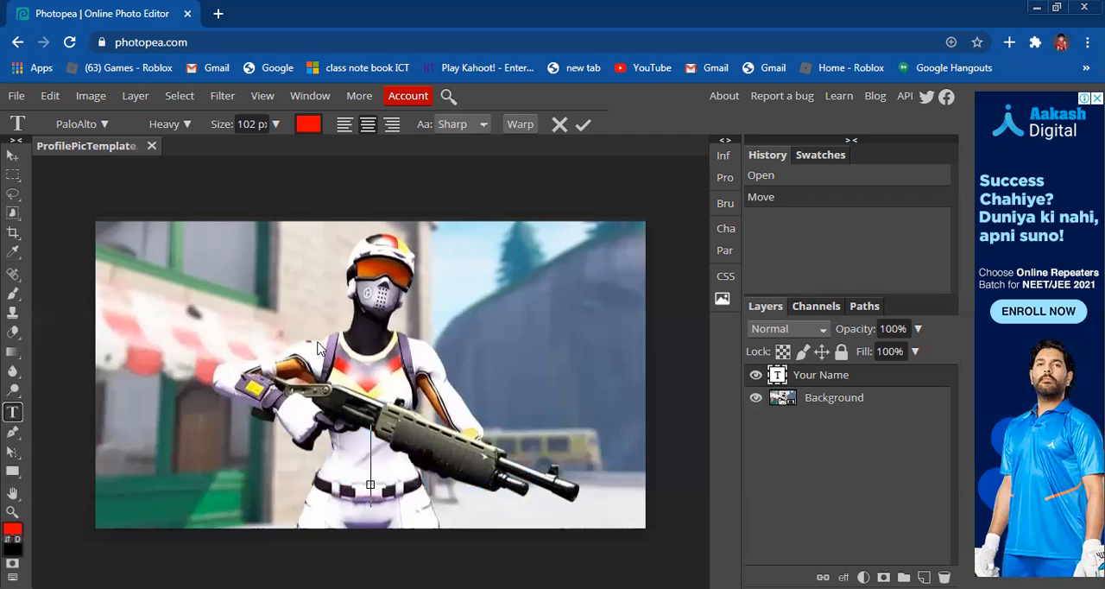
# Step: Add a new text layer across the character's head and neck reading GHOST in capitals
pyautogui.click(373, 346)
pyautogui.click(436, 325)
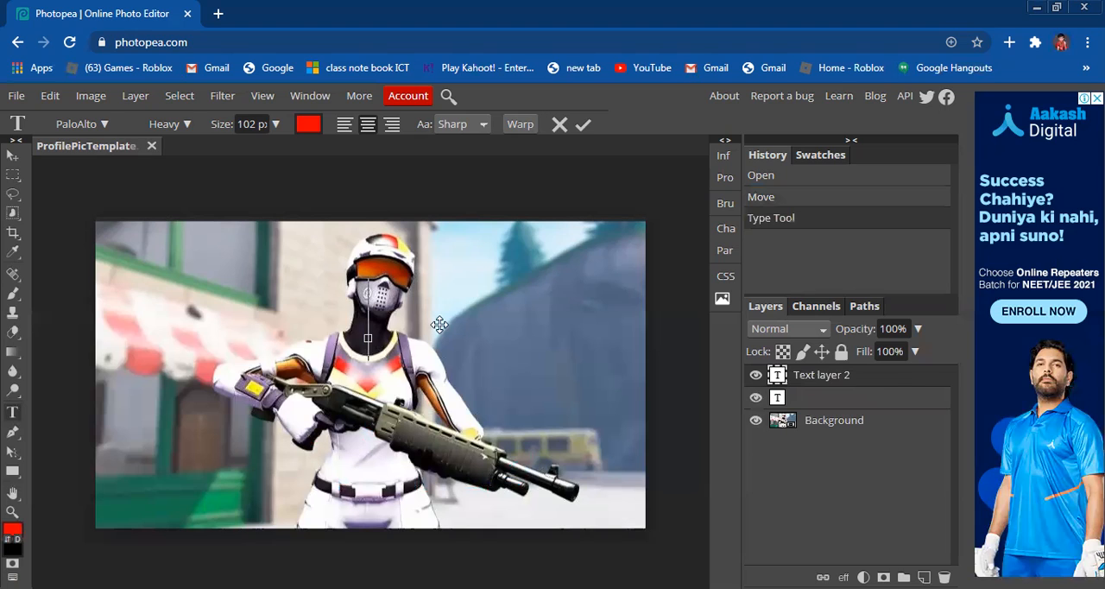
pyautogui.write('ghost')
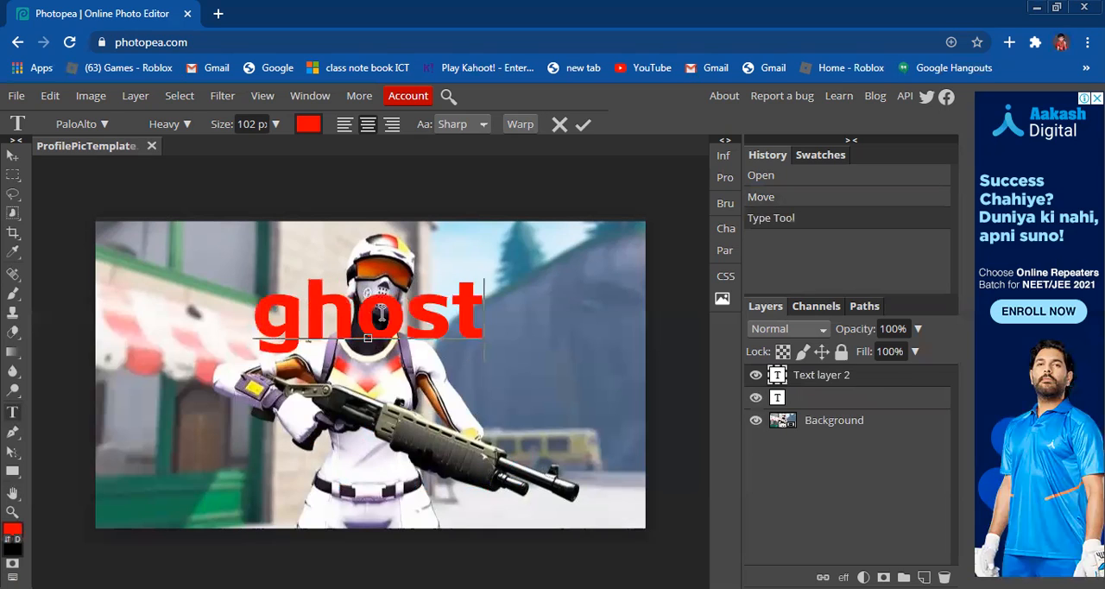
pyautogui.hotkey('ctrl', 'a')
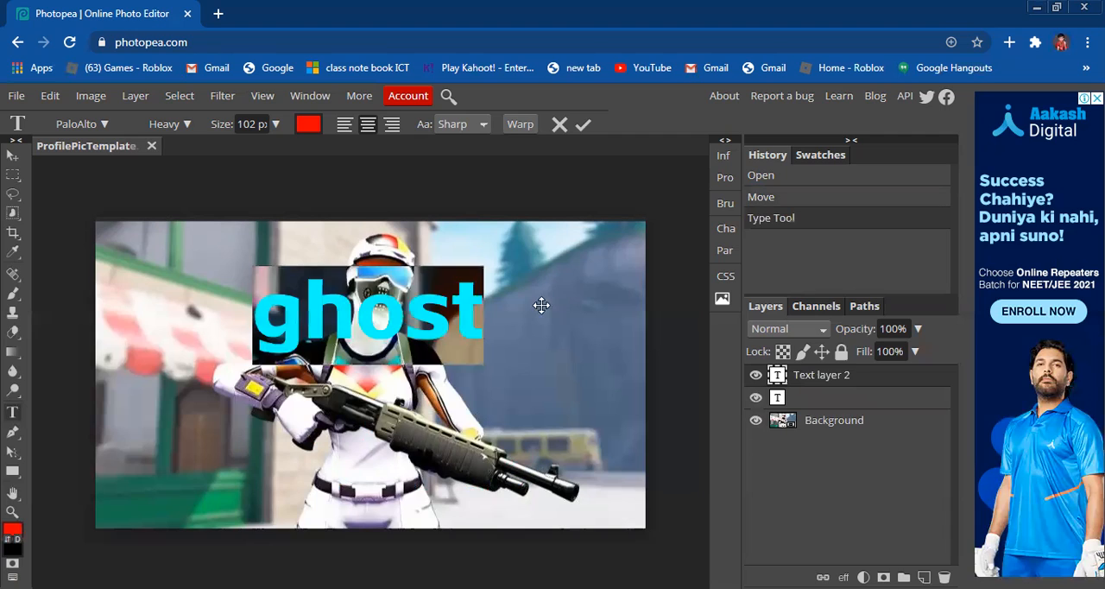
pyautogui.write('gho')
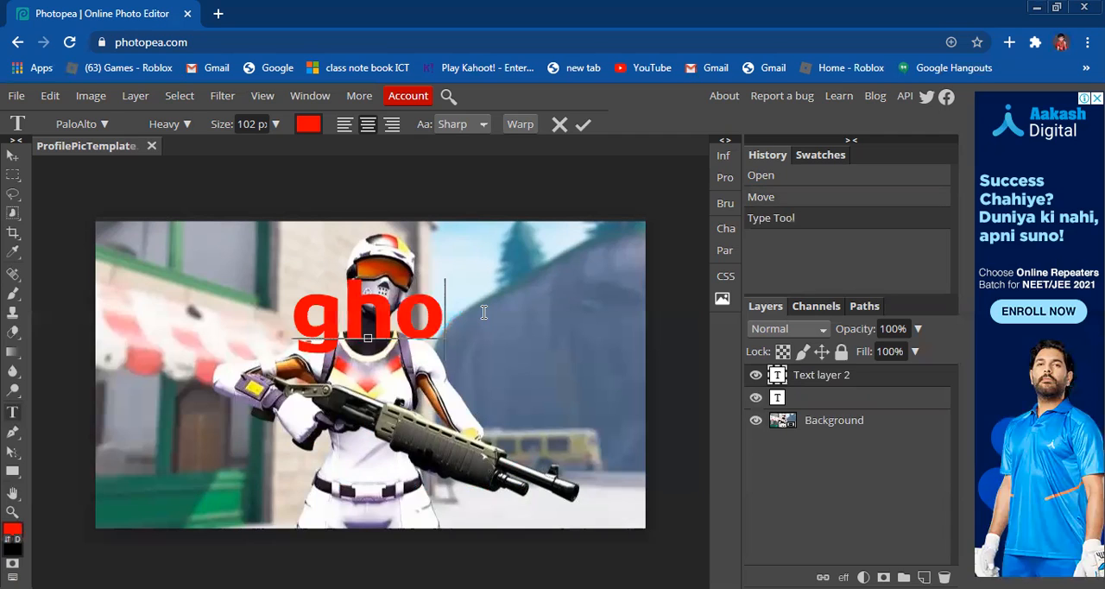
pyautogui.press('BackSpace')
pyautogui.press('BackSpace')
pyautogui.press('BackSpace')
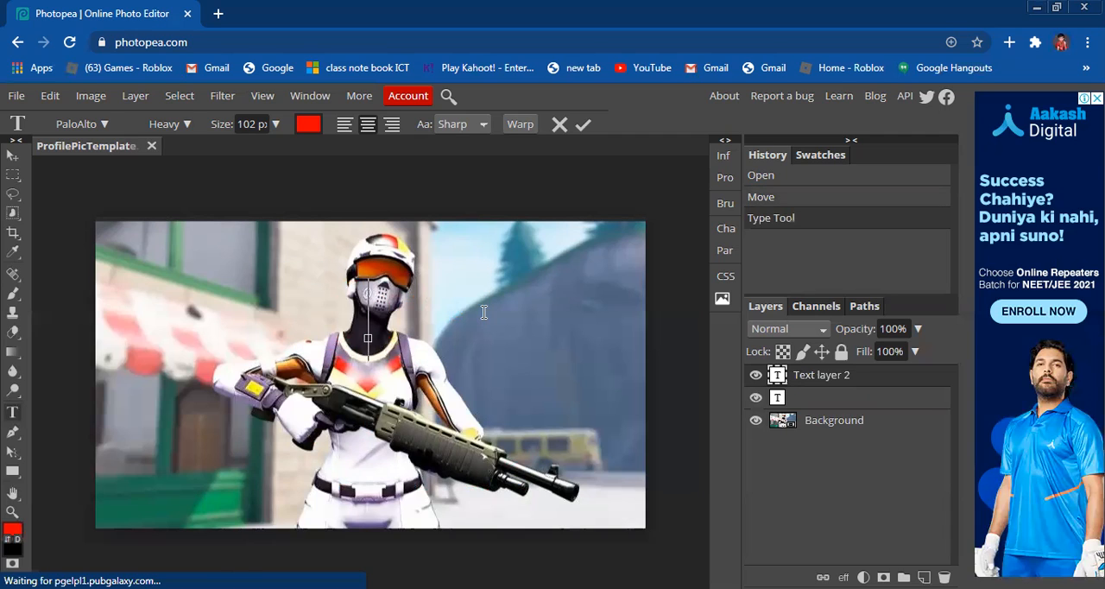
pyautogui.write('GHOSY')
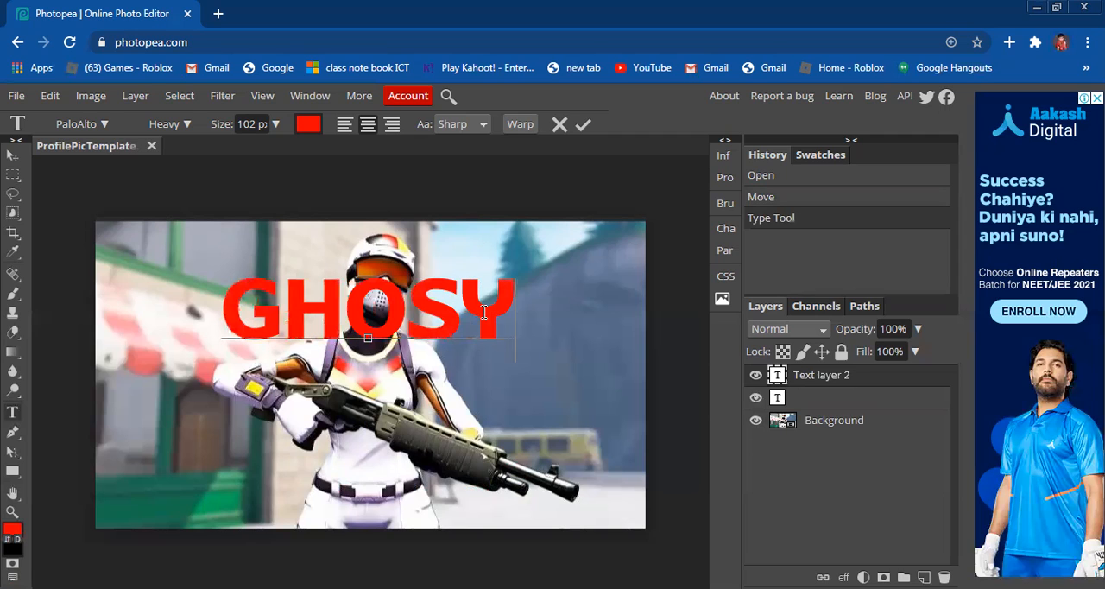
pyautogui.press('BackSpace')
pyautogui.write('T')
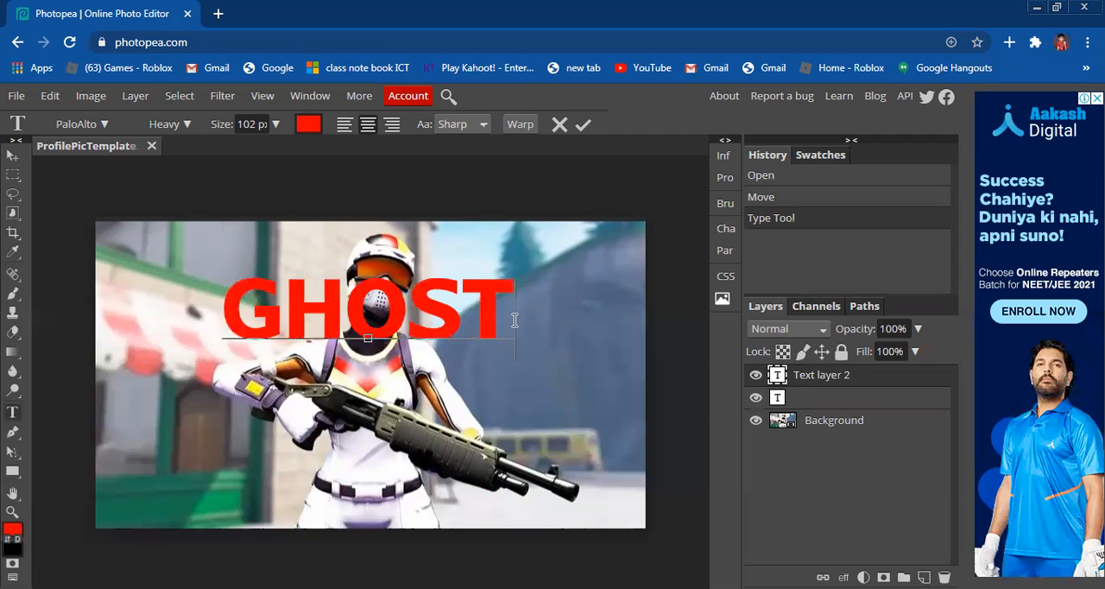
# Step: Change the GHOST text colour to black (000000) and shift the word slightly up and to the right
pyautogui.hotkey('ctrl', 'a')
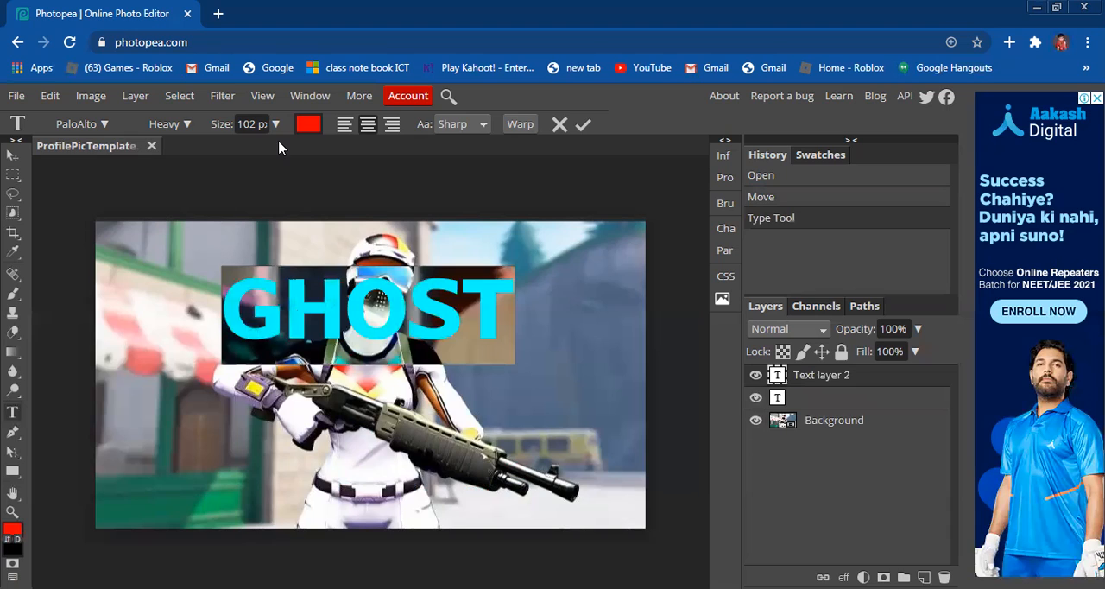
pyautogui.click(309, 123)
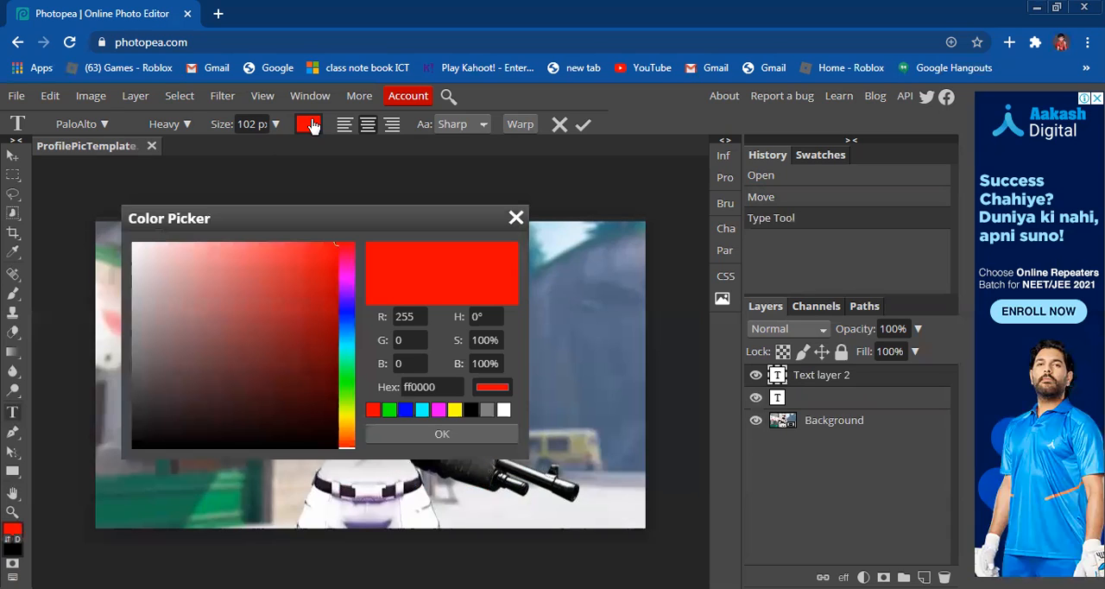
pyautogui.click(458, 411)
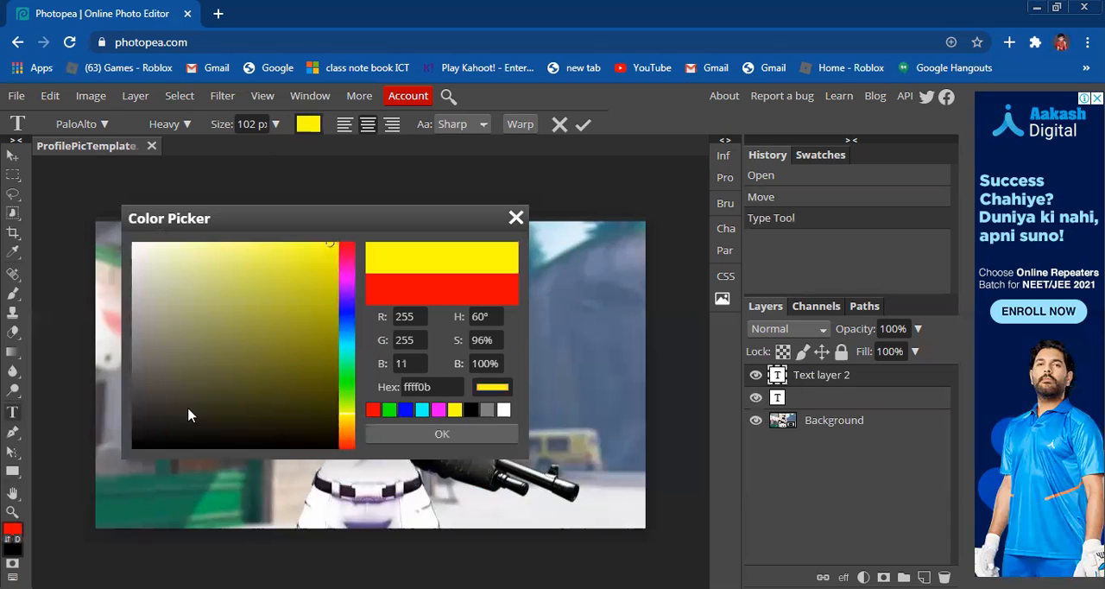
pyautogui.moveTo(126, 427); pyautogui.dragTo(140, 447)
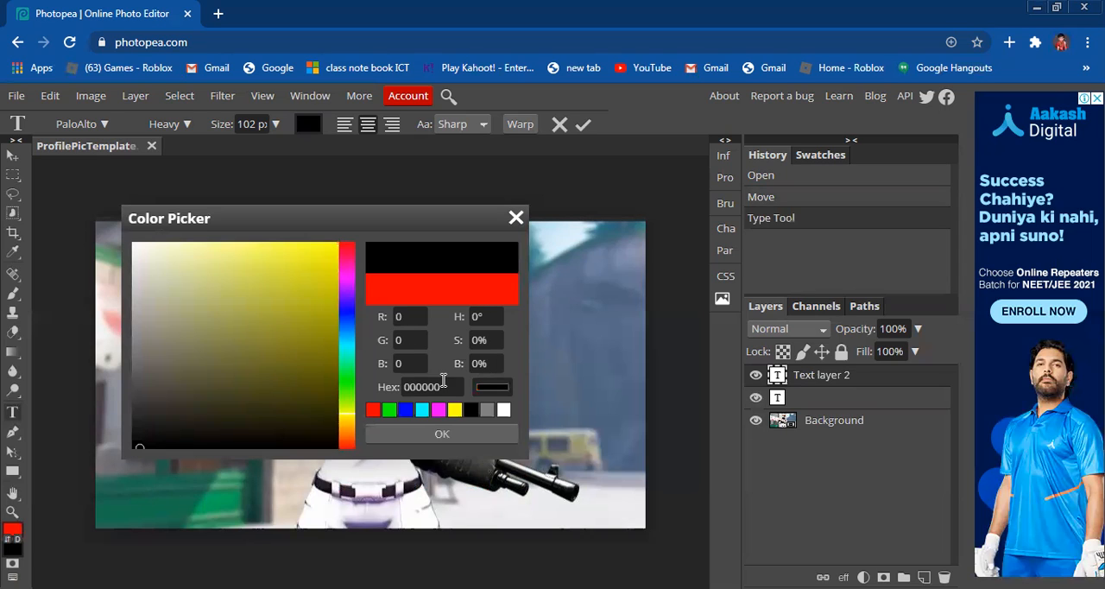
pyautogui.click(442, 437)
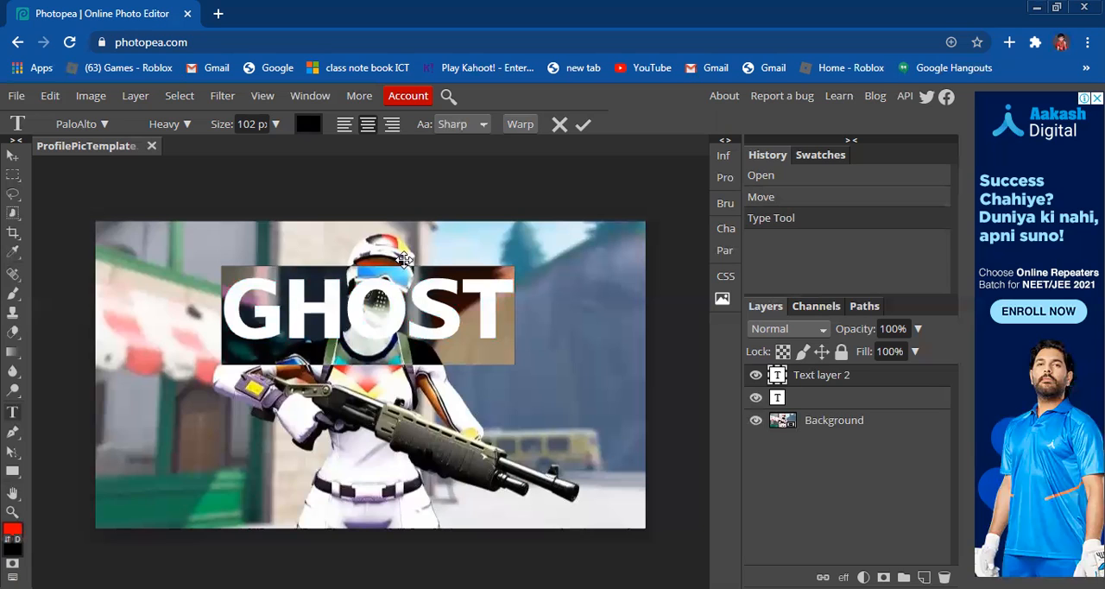
pyautogui.moveTo(412, 256); pyautogui.dragTo(420, 250)
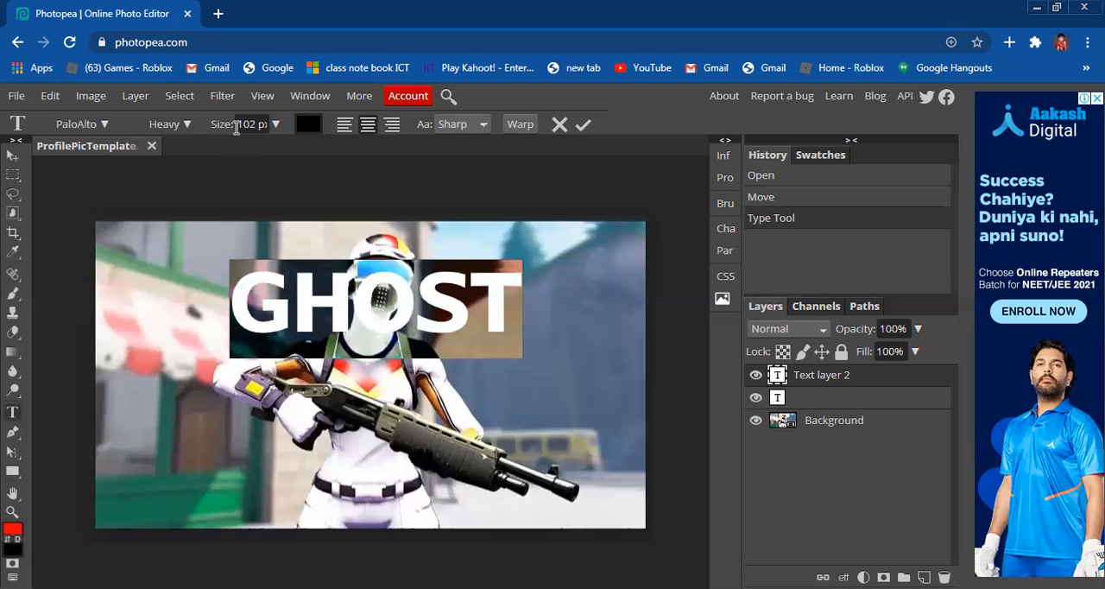
# Step: Look through the fonts and styles for the GHOST text, choose the Heavy style, and commit the text
pyautogui.click(158, 125)
pyautogui.click(85, 125)
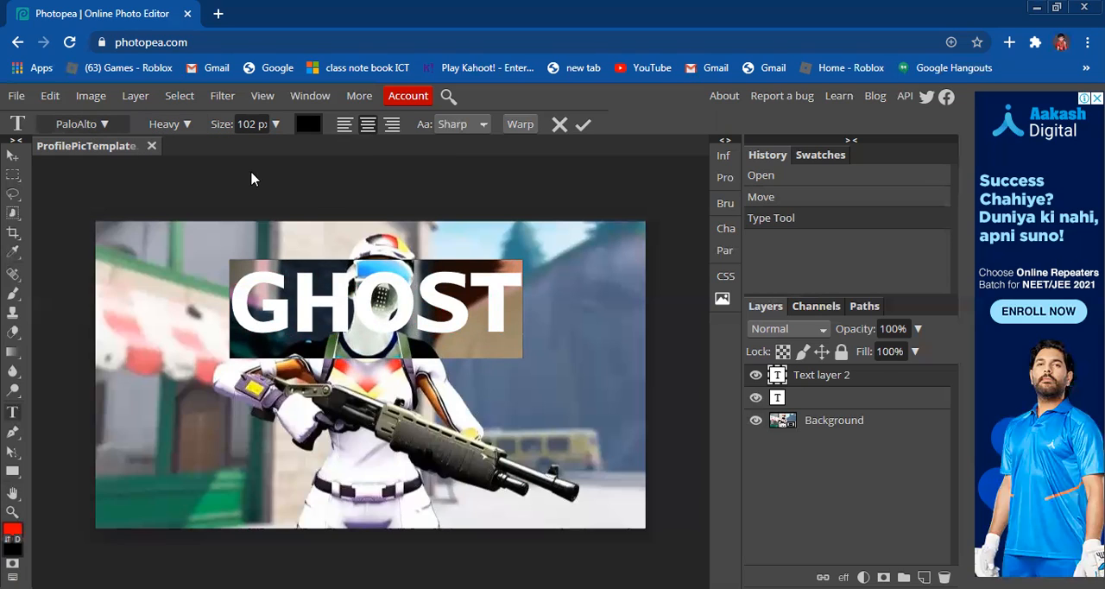
pyautogui.click(104, 124)
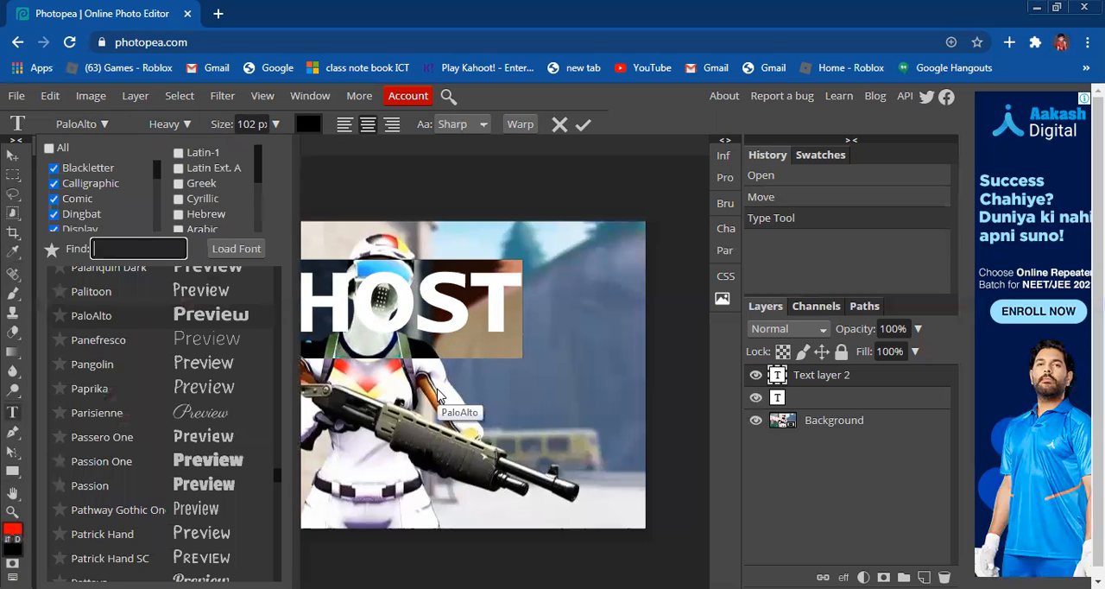
pyautogui.click(69, 132)
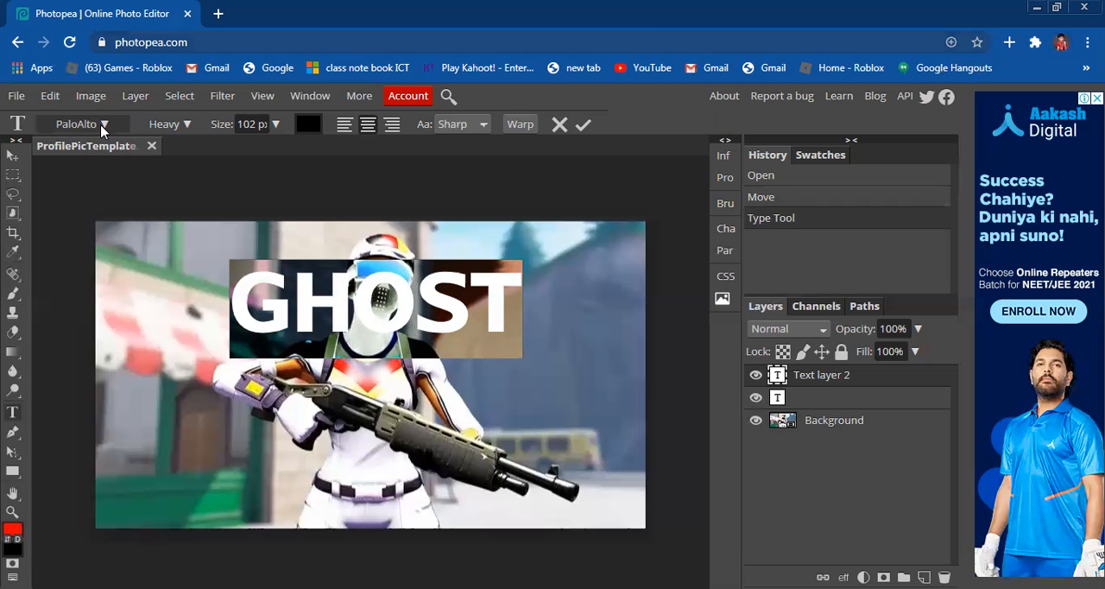
pyautogui.click(102, 128)
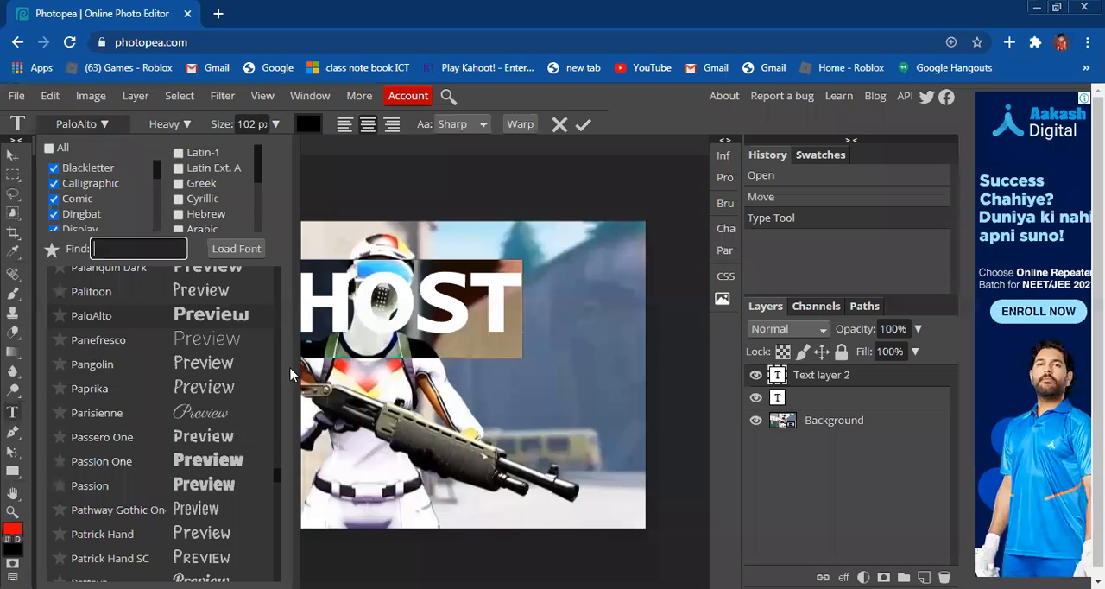
pyautogui.click(355, 113)
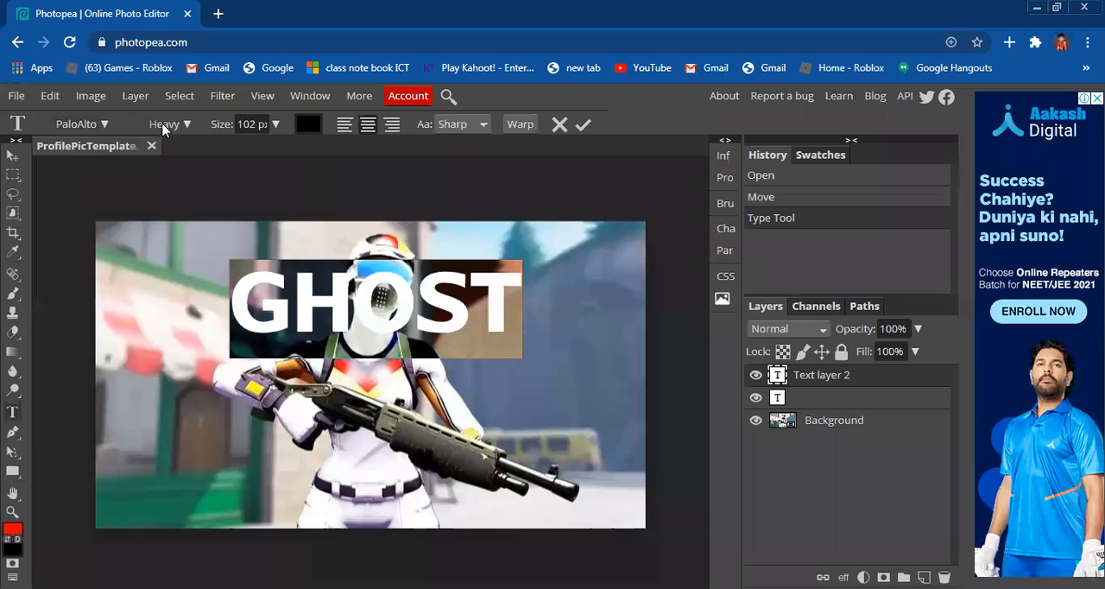
pyautogui.click(164, 127)
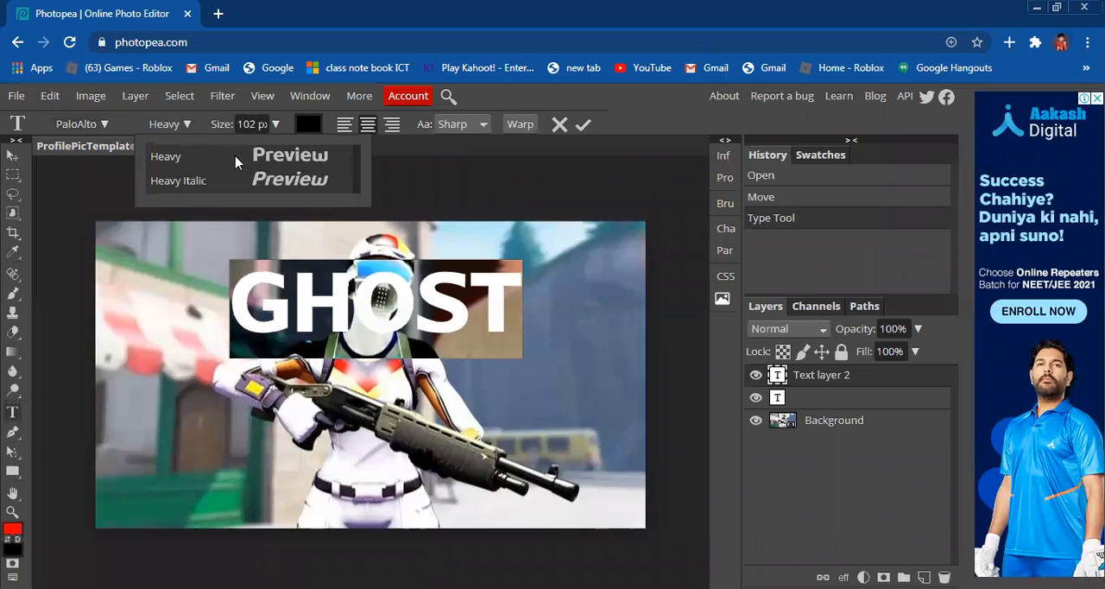
pyautogui.click(242, 155)
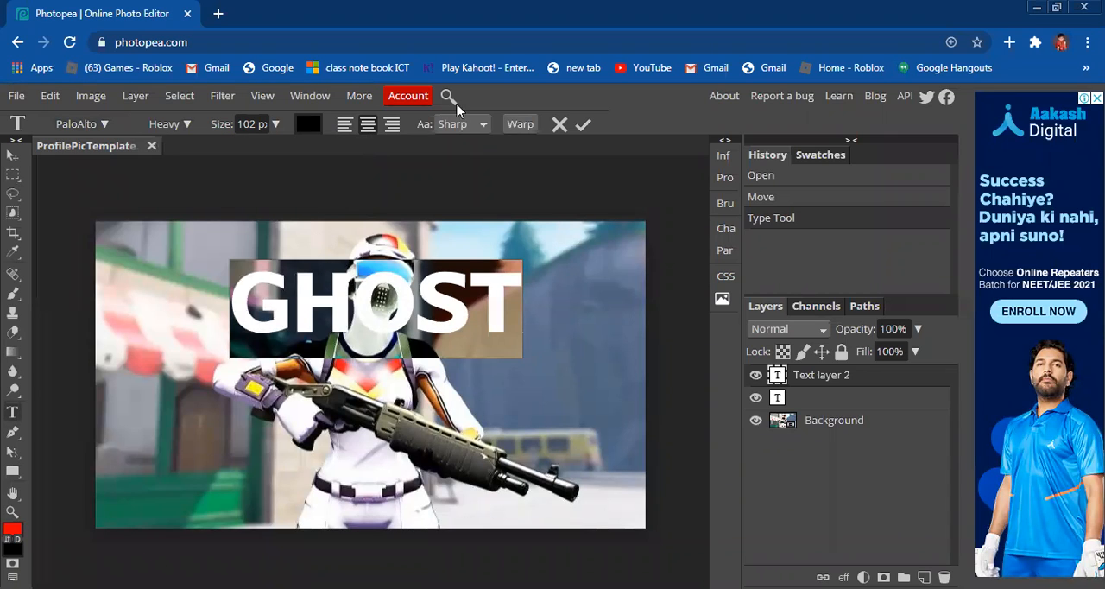
pyautogui.click(581, 124)
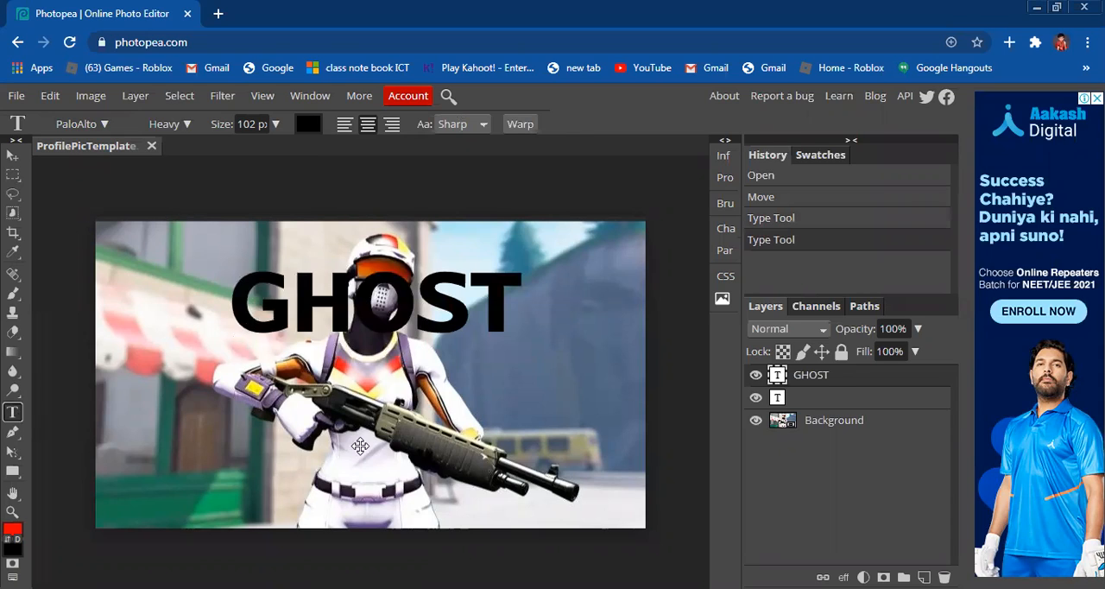
# Step: Add a separate black text layer reading GAMING in capitals and place it centred beneath GHOST
pyautogui.click(350, 463)
pyautogui.write('gaming')
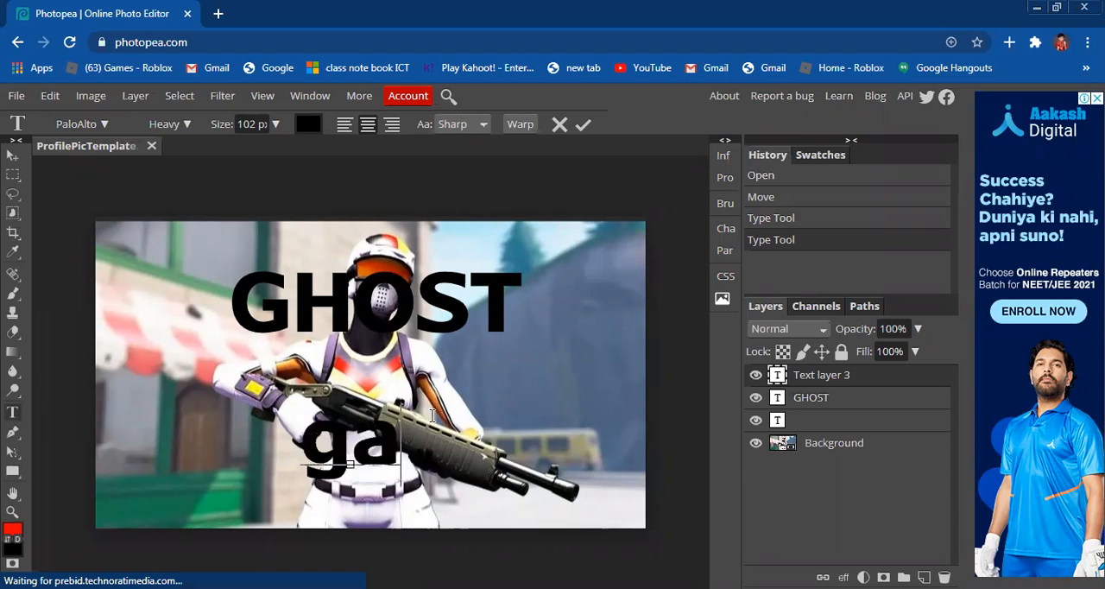
pyautogui.moveTo(537, 442); pyautogui.dragTo(353, 434)
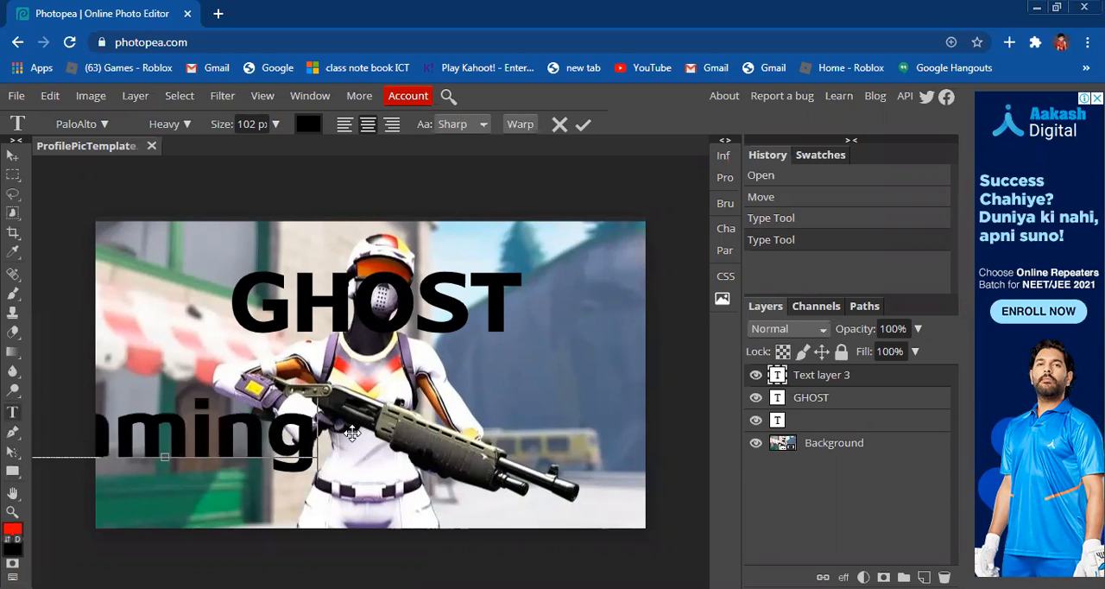
pyautogui.press('BackSpace')
pyautogui.press('BackSpace')
pyautogui.press('BackSpace')
pyautogui.press('BackSpace')
pyautogui.press('BackSpace')
pyautogui.press('BackSpace')
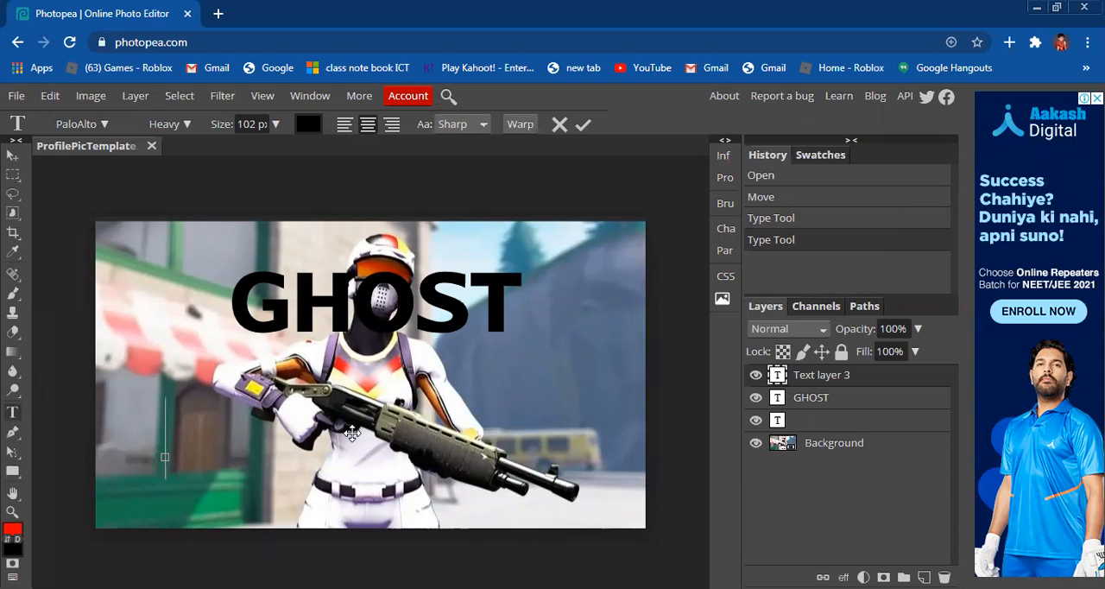
pyautogui.write('G')
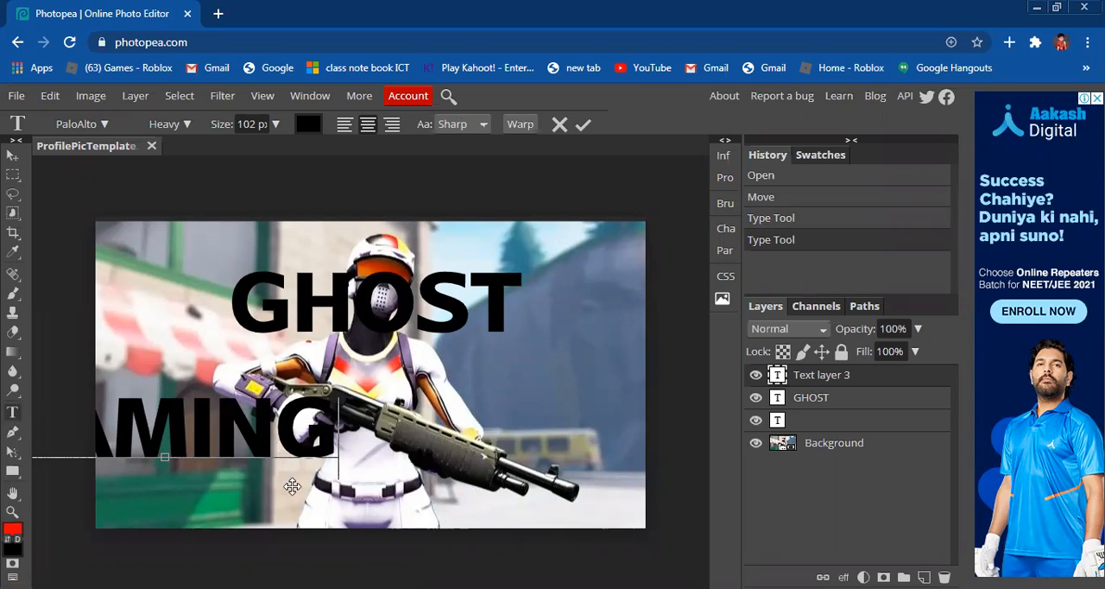
pyautogui.moveTo(296, 489); pyautogui.dragTo(503, 470)
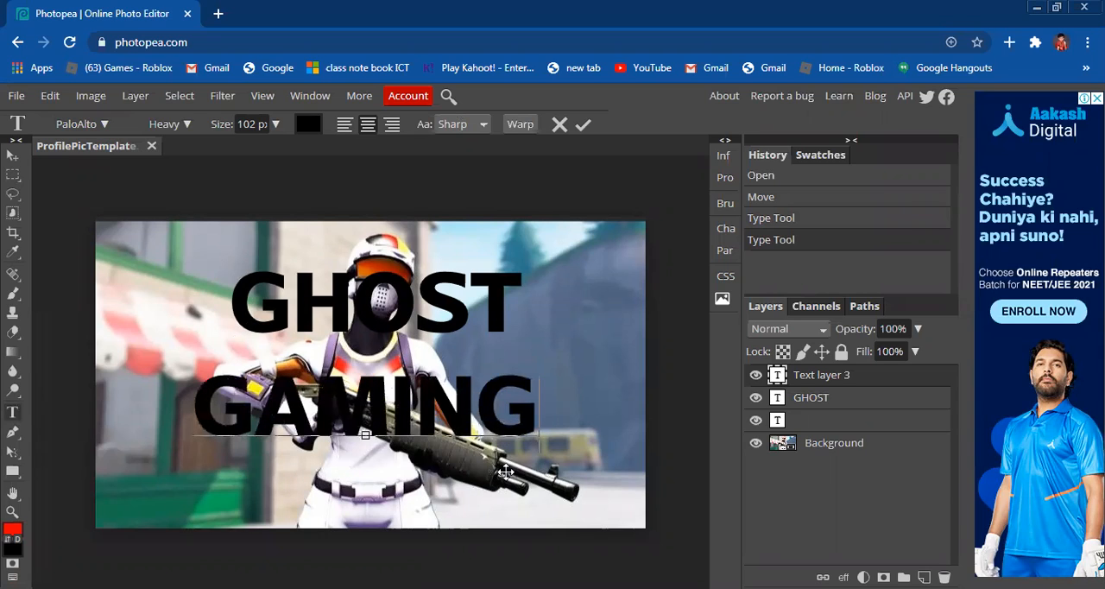